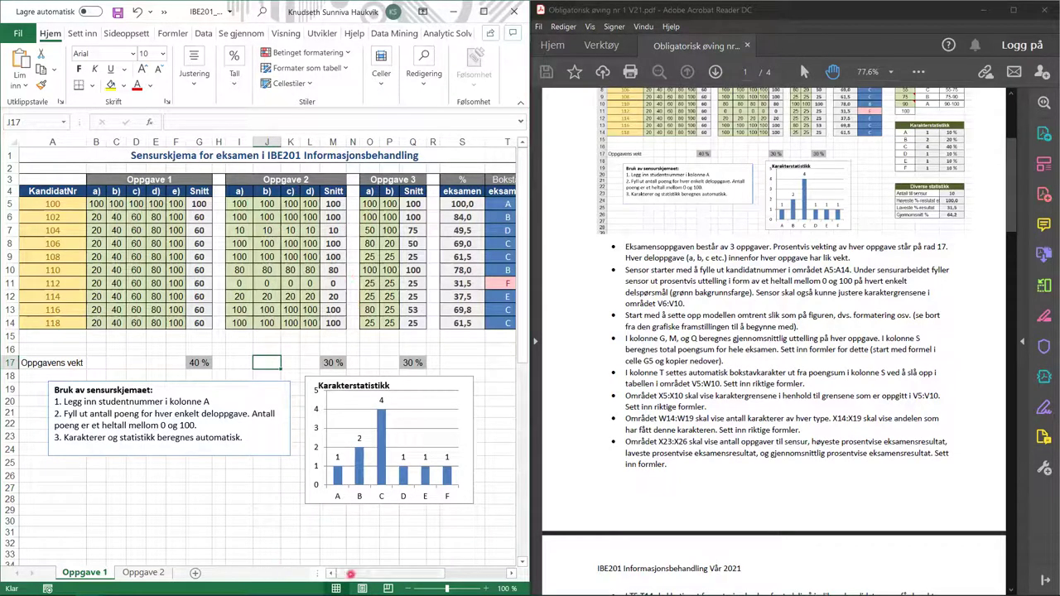
# - Inspect the average formulas in G5, M5 and Q5 to see their ranges
pyautogui.moveTo(351, 573); pyautogui.dragTo(373, 573)
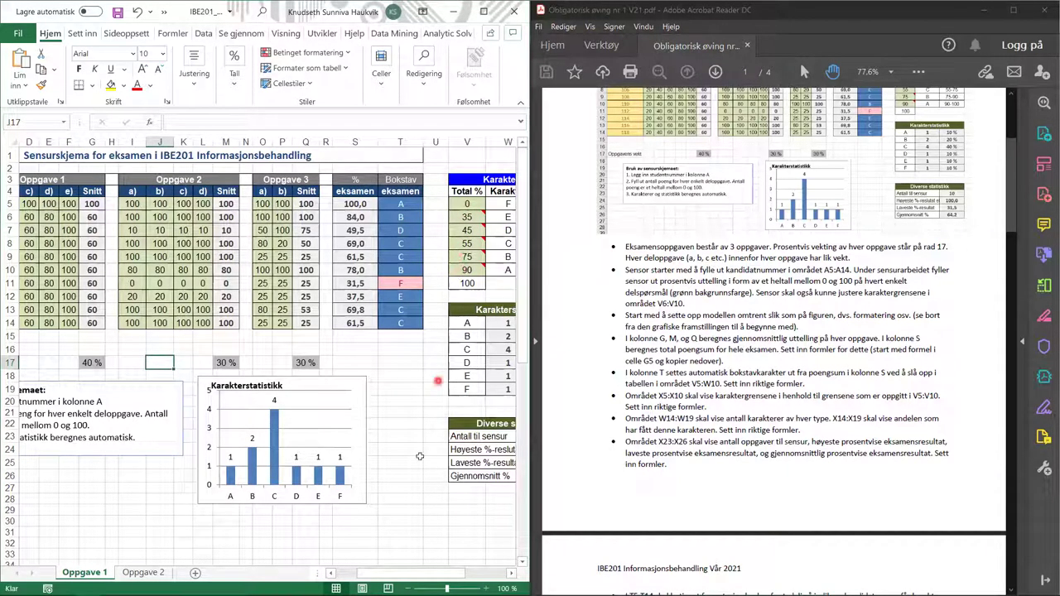
pyautogui.moveTo(413, 575); pyautogui.dragTo(331, 578)
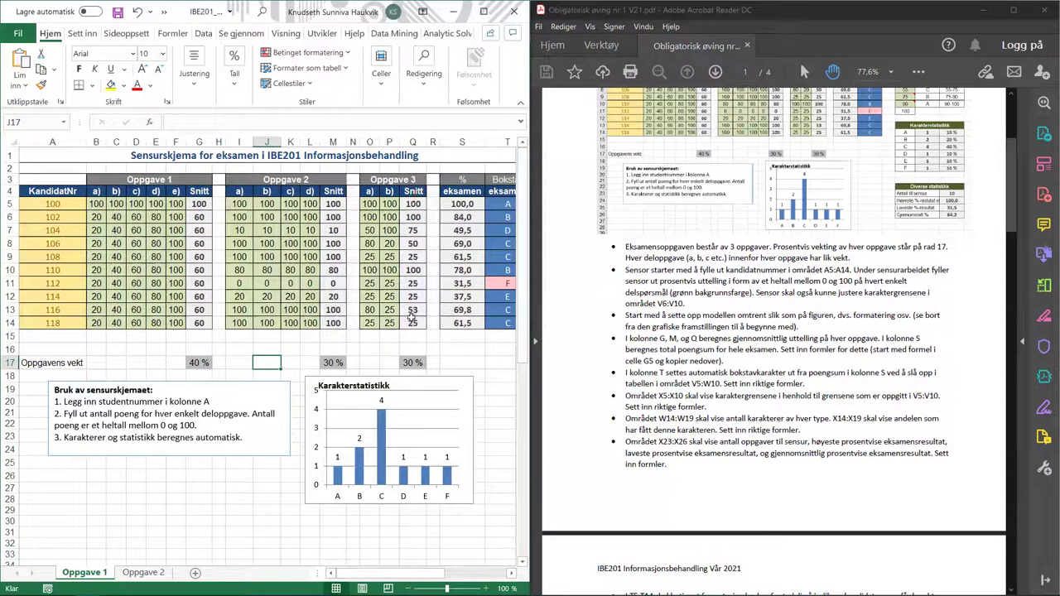
pyautogui.click(200, 203)
pyautogui.click(295, 121)
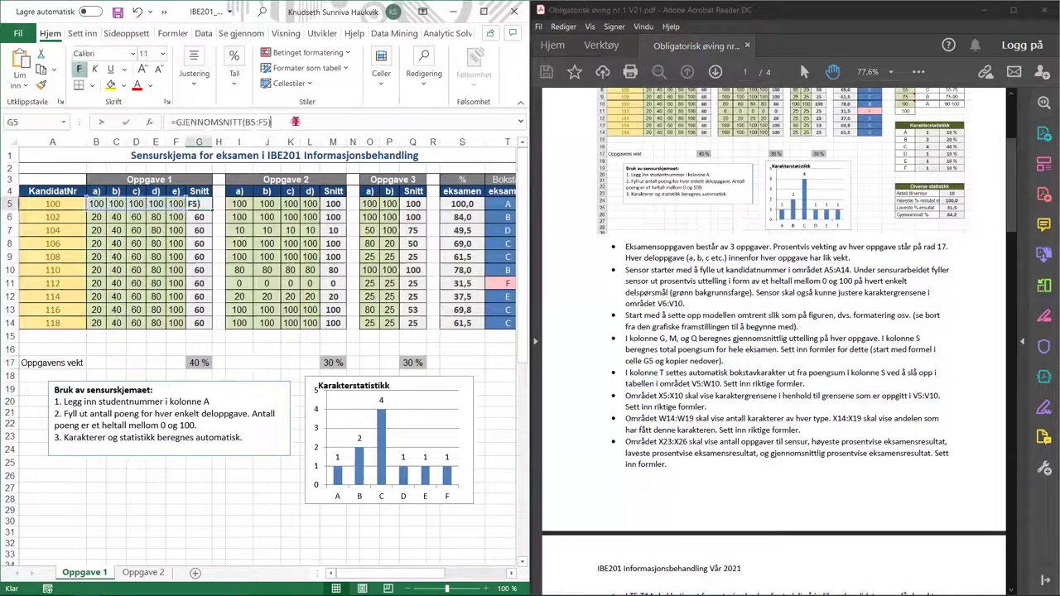
pyautogui.click(332, 204)
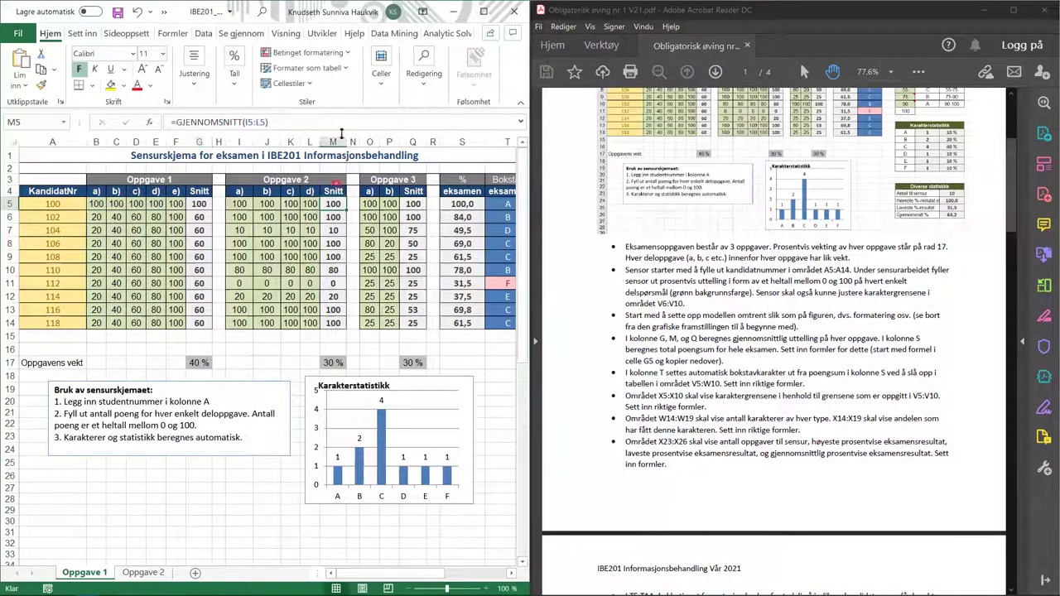
pyautogui.click(340, 121)
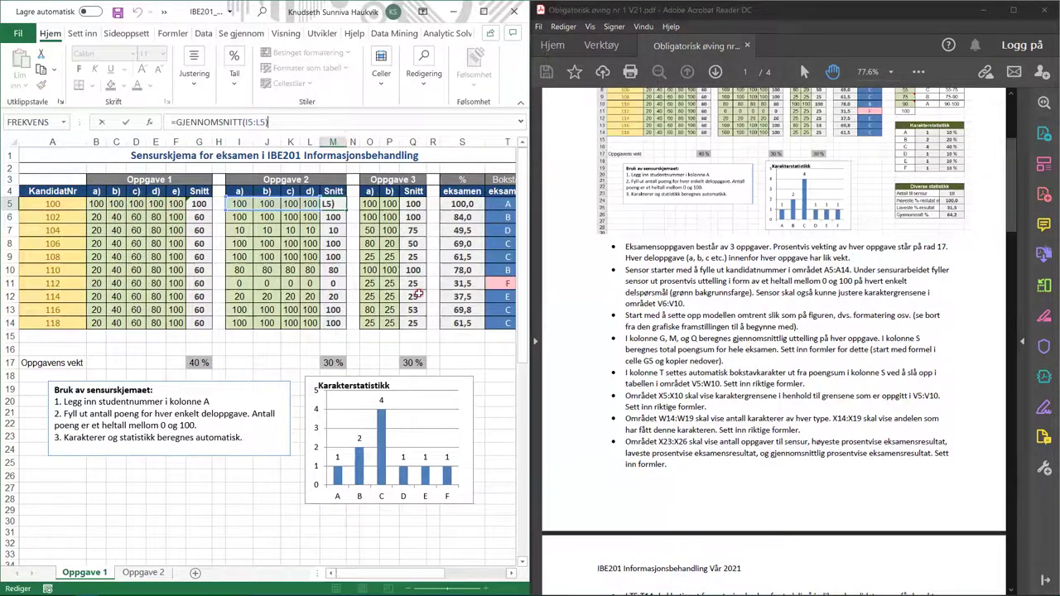
pyautogui.click(419, 204)
pyautogui.click(387, 122)
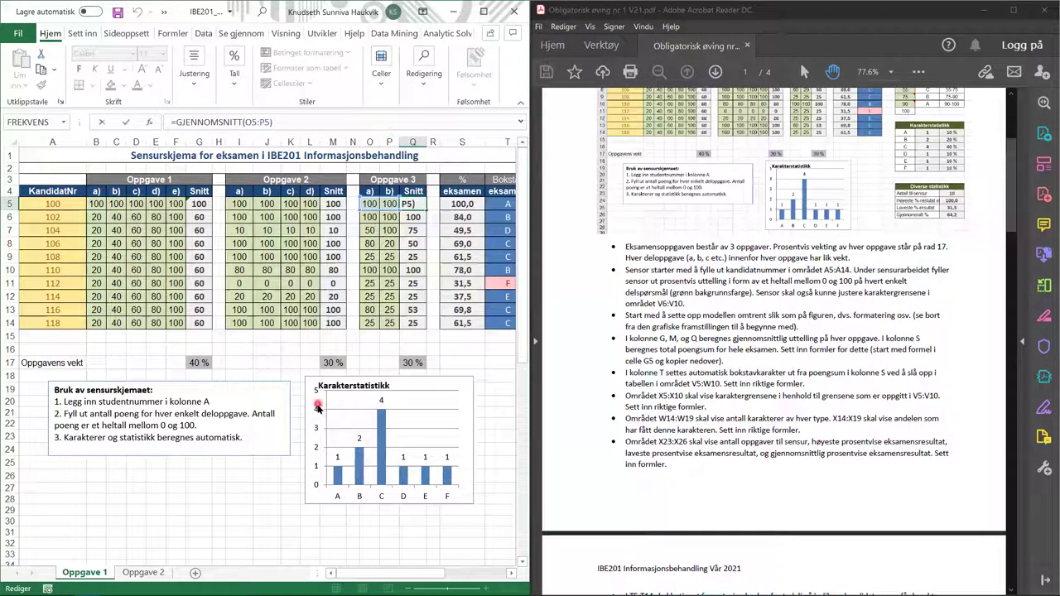
pyautogui.click(200, 217)
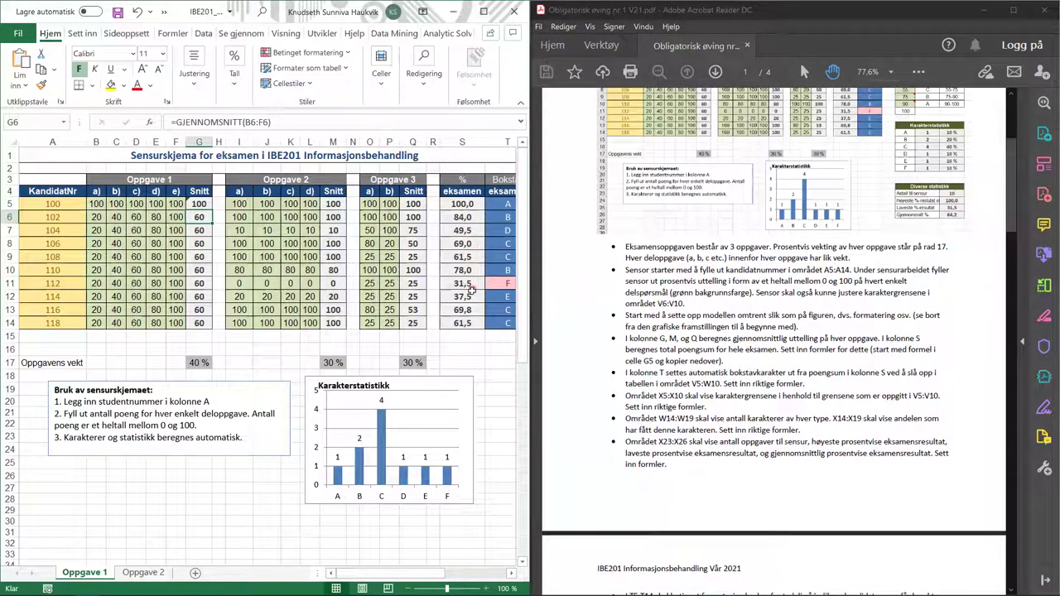
# - Review the weighted total formulas in S5, S10 and S14 without changing them
pyautogui.click(460, 203)
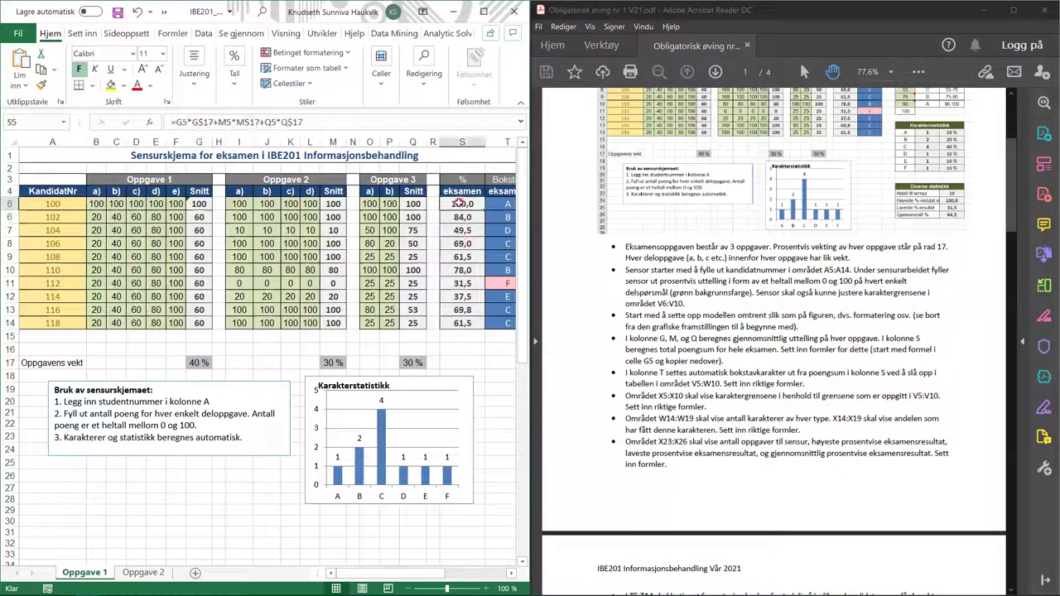
pyautogui.doubleClick(459, 203)
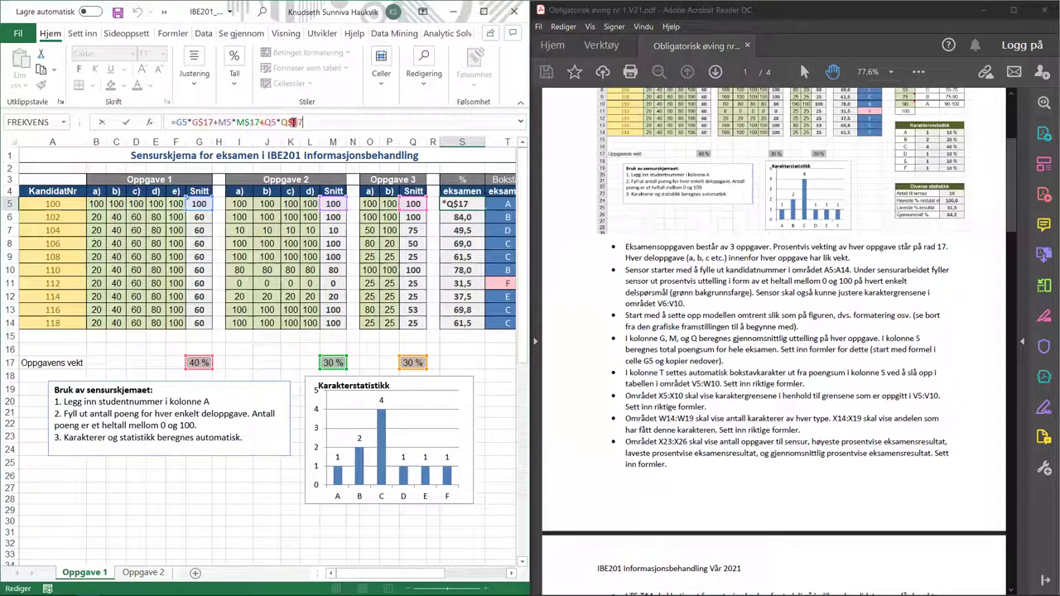
pyautogui.press('Return')
pyautogui.click(462, 274)
pyautogui.click(347, 122)
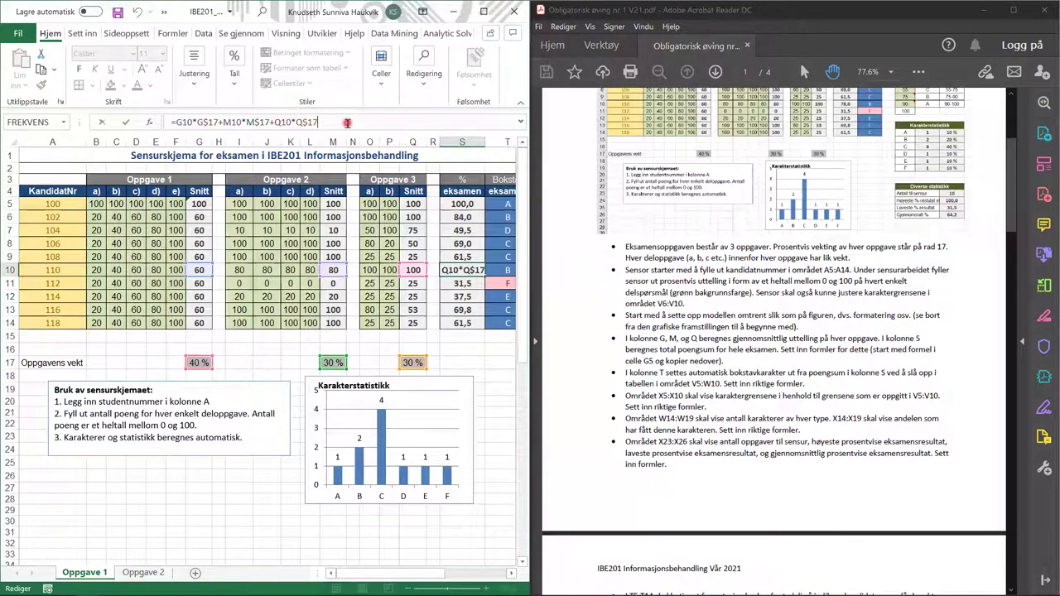
pyautogui.press('Return')
pyautogui.press('Down')
pyautogui.press('Down')
pyautogui.press('Down')
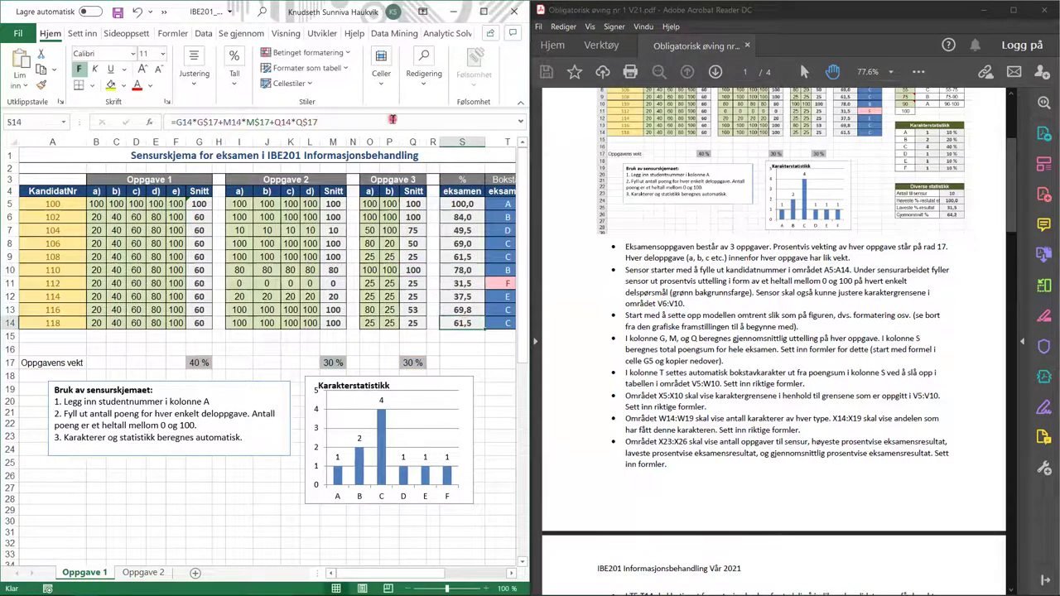
pyautogui.click(393, 120)
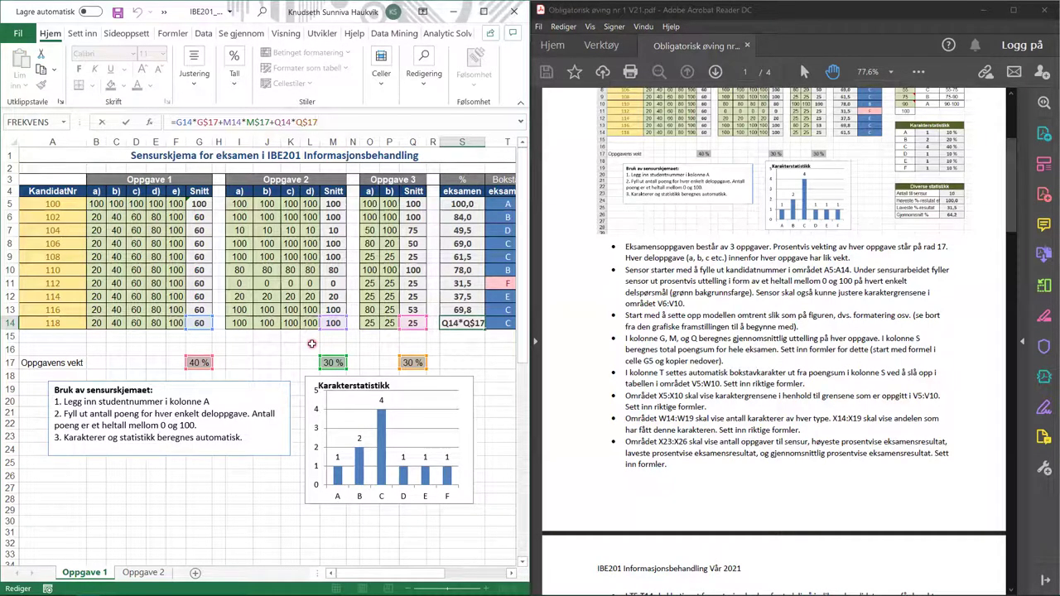
pyautogui.hotkey('ctrl', 'Return')
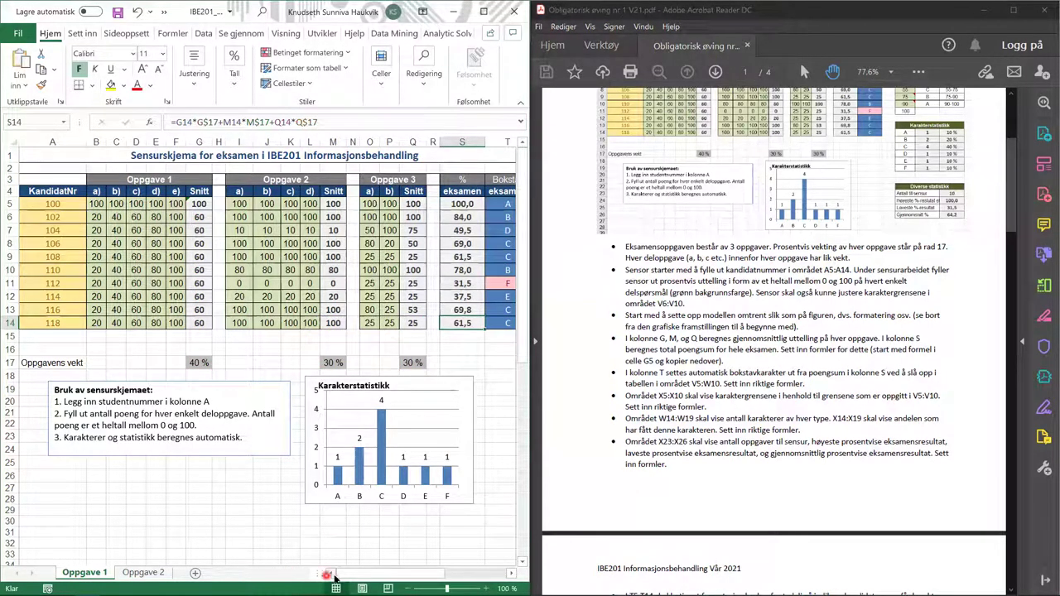
# - Check the grade letter lookup formulas in T5, T13 and T10 and their ranges
pyautogui.moveTo(349, 577); pyautogui.dragTo(389, 580)
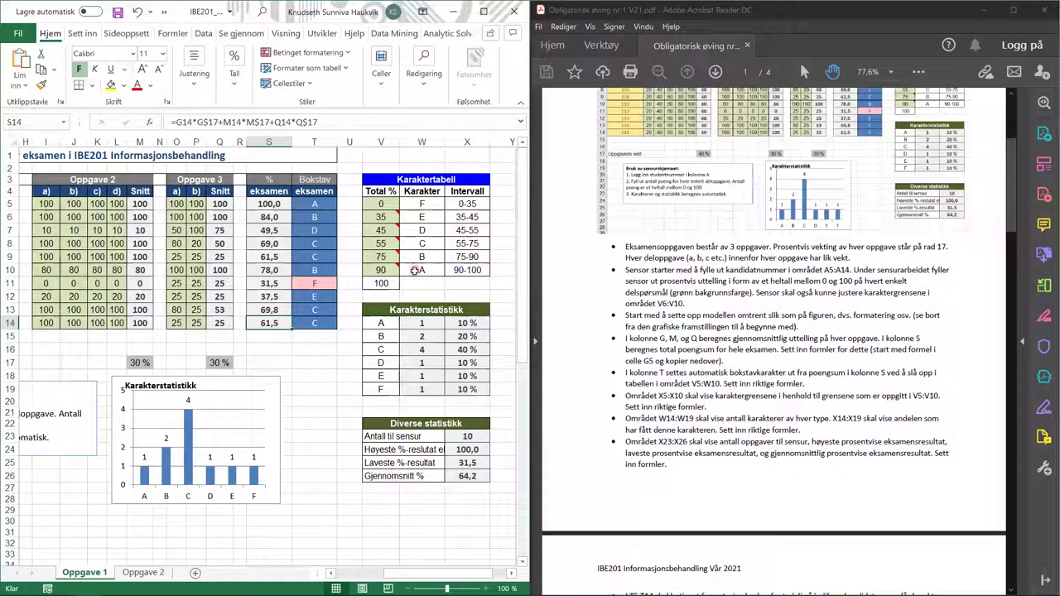
pyautogui.click(418, 268)
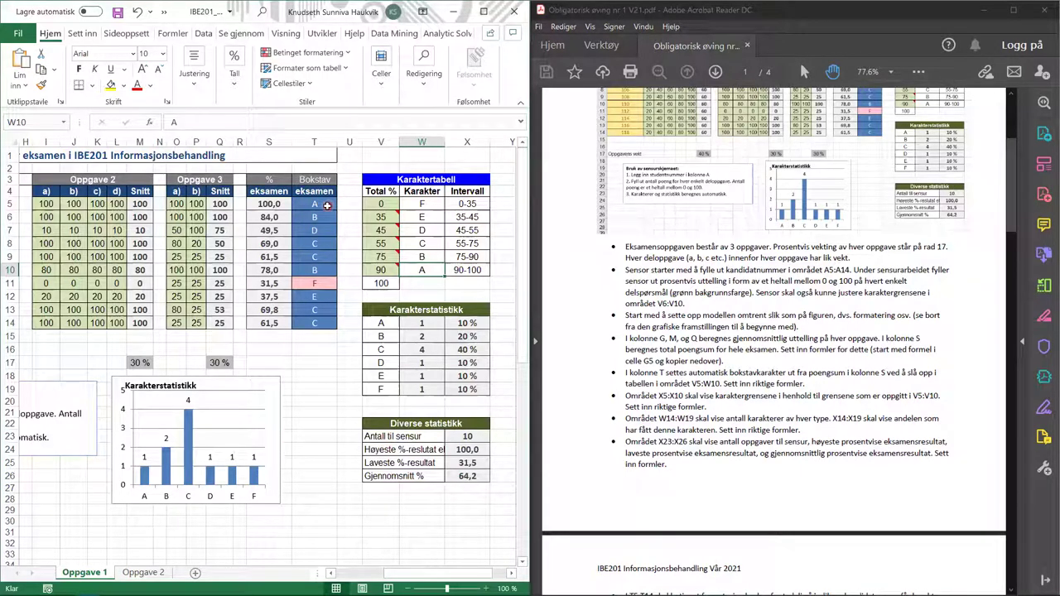
pyautogui.click(328, 206)
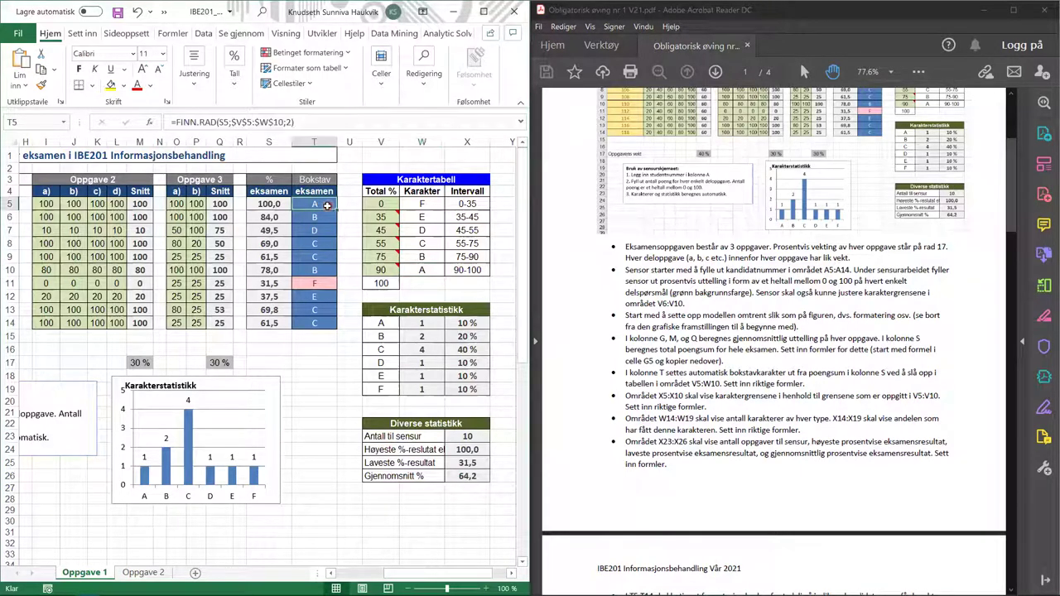
pyautogui.click(325, 122)
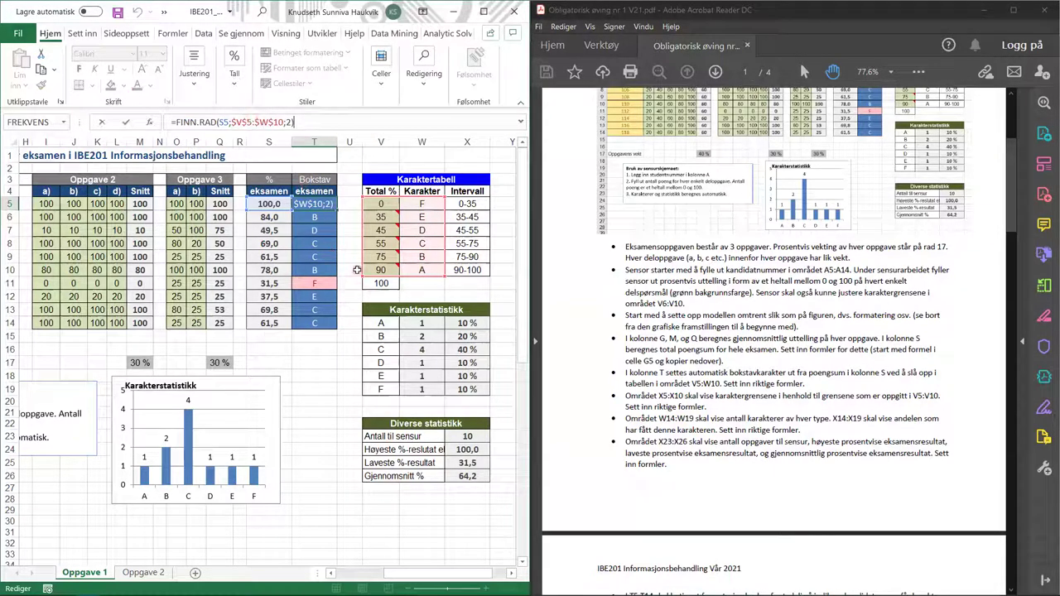
pyautogui.press('Return')
pyautogui.press('Down')
pyautogui.press('Down')
pyautogui.press('Down')
pyautogui.press('Down')
pyautogui.press('Down')
pyautogui.press('Down')
pyautogui.press('Down')
pyautogui.press('F2')
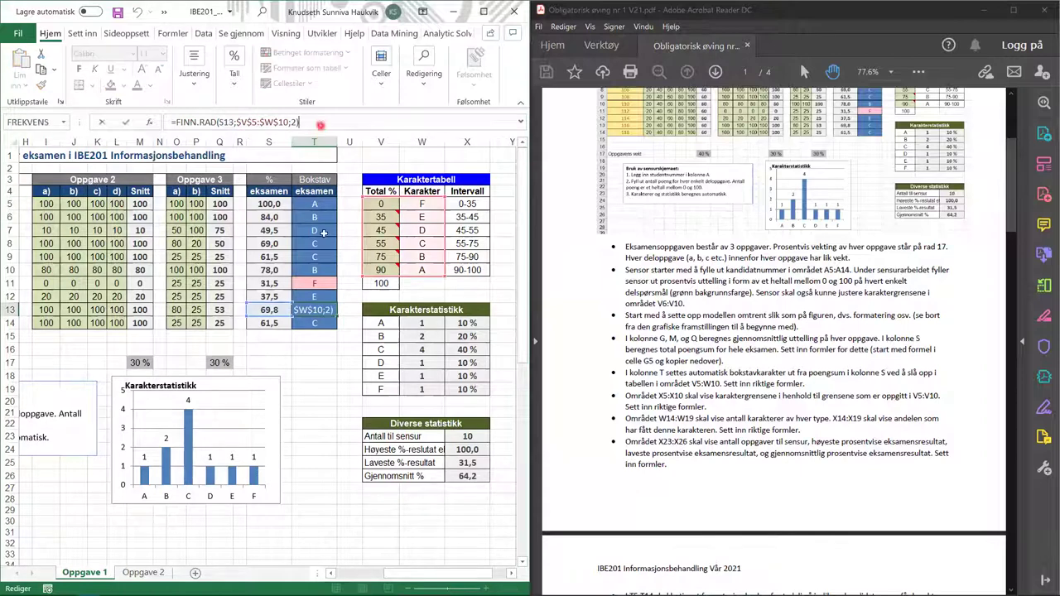
pyautogui.click(325, 269)
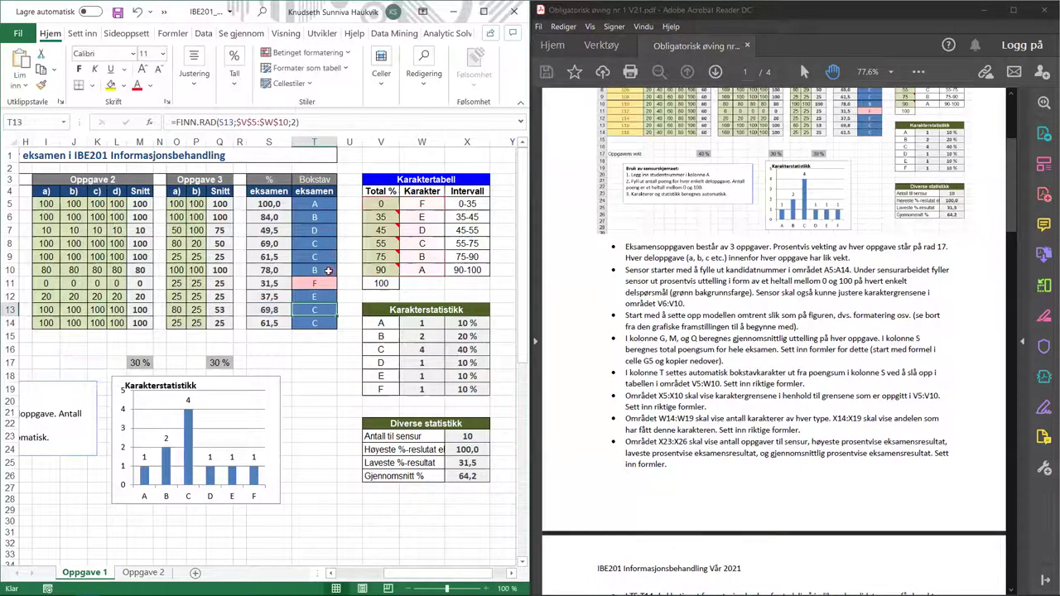
pyautogui.click(332, 122)
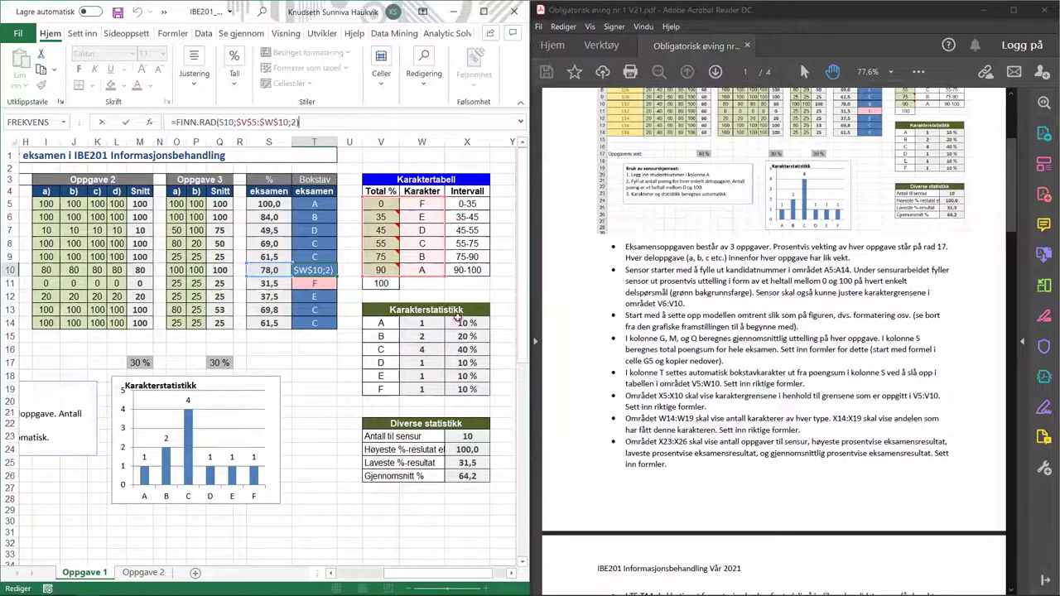
pyautogui.press('Escape')
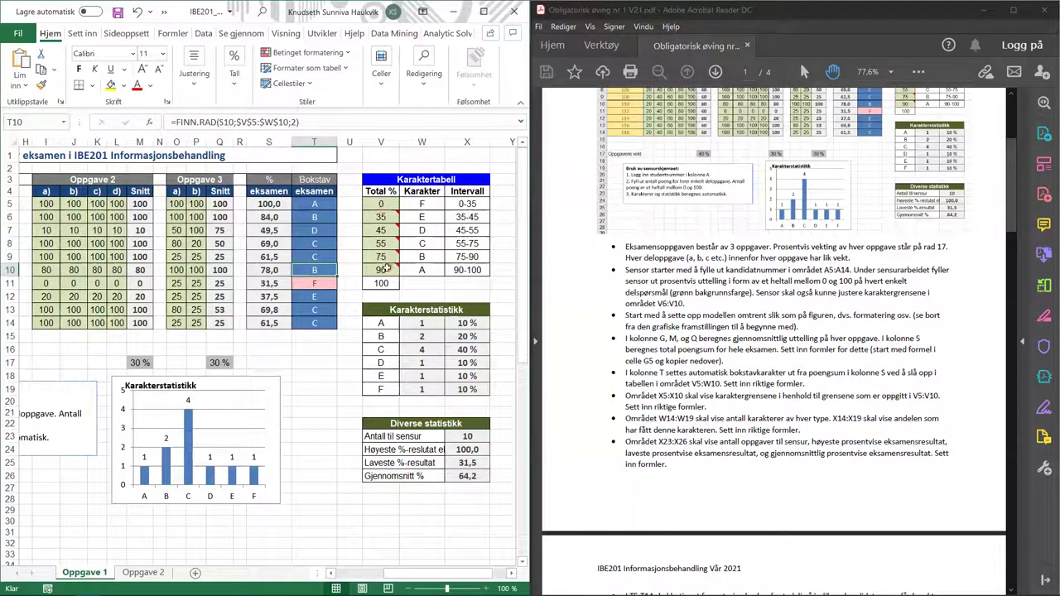
# - Review the grade interval formulas in X5 through X9, leaving them unchanged
pyautogui.click(478, 205)
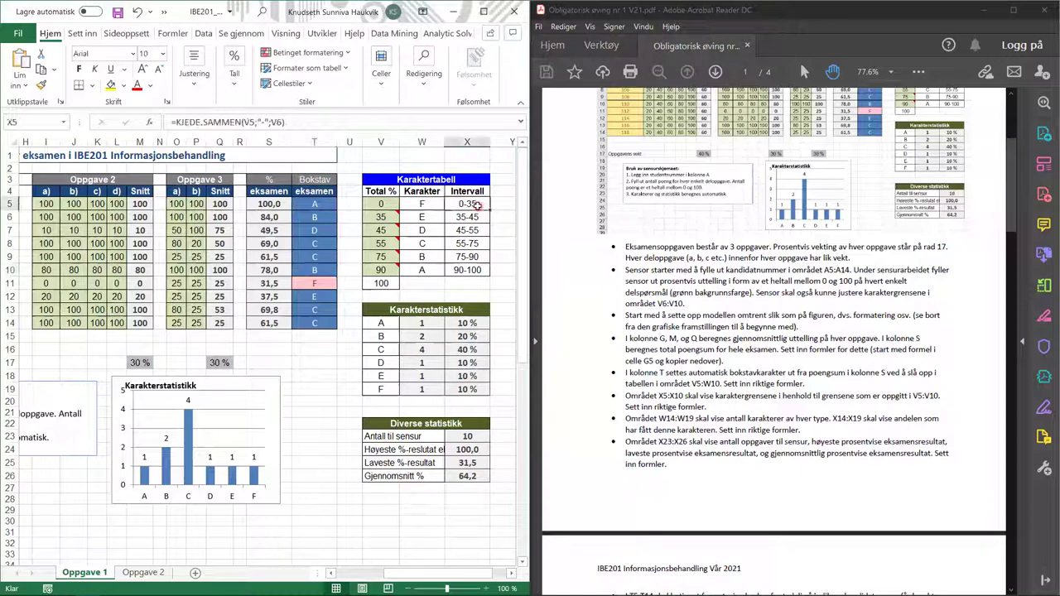
pyautogui.click(370, 122)
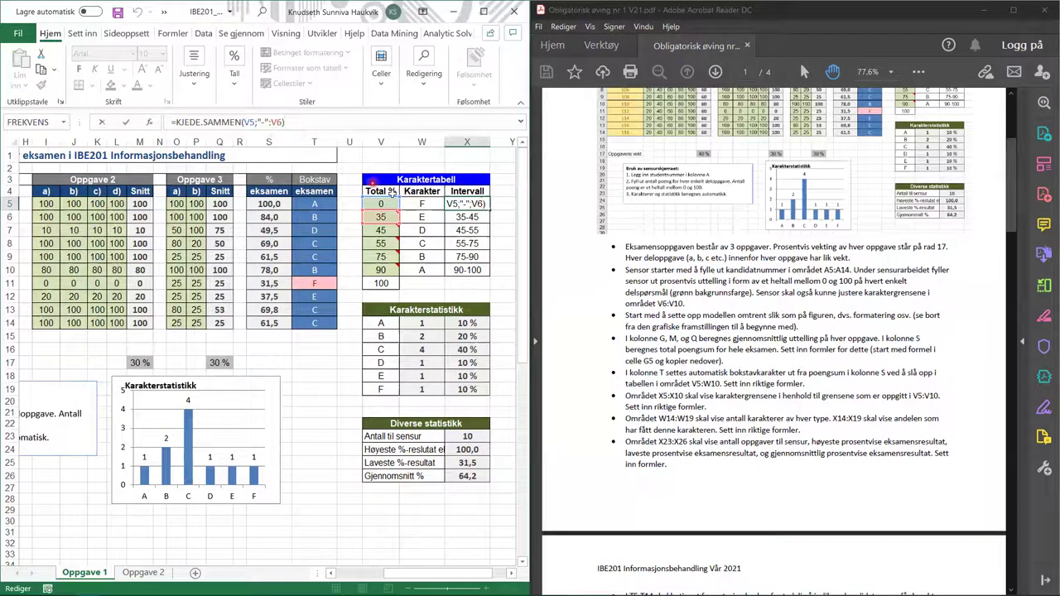
pyautogui.moveTo(378, 217)
pyautogui.press('Return')
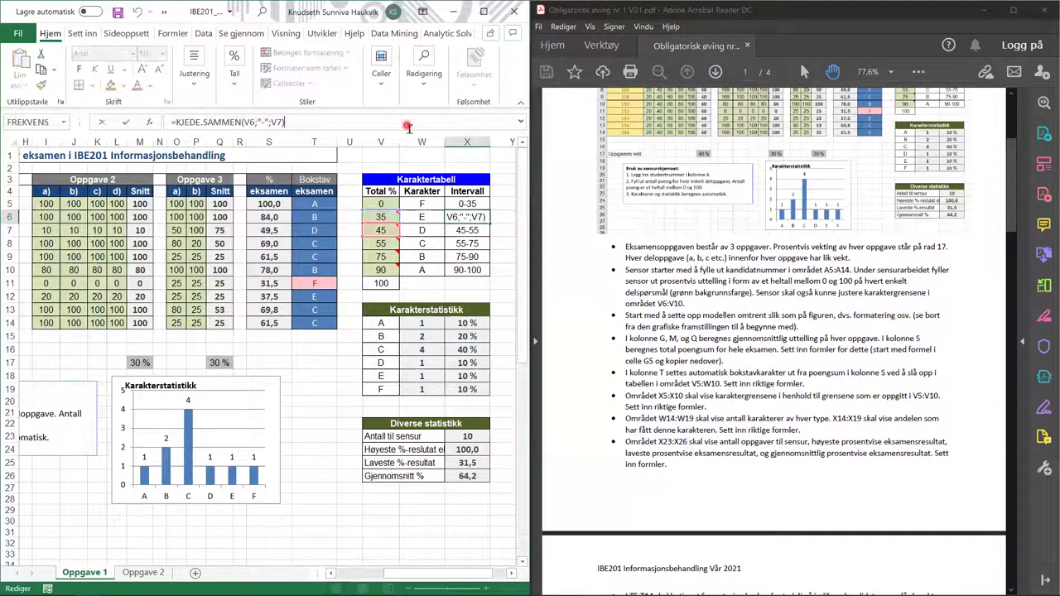
pyautogui.press('F2')
pyautogui.press('Return')
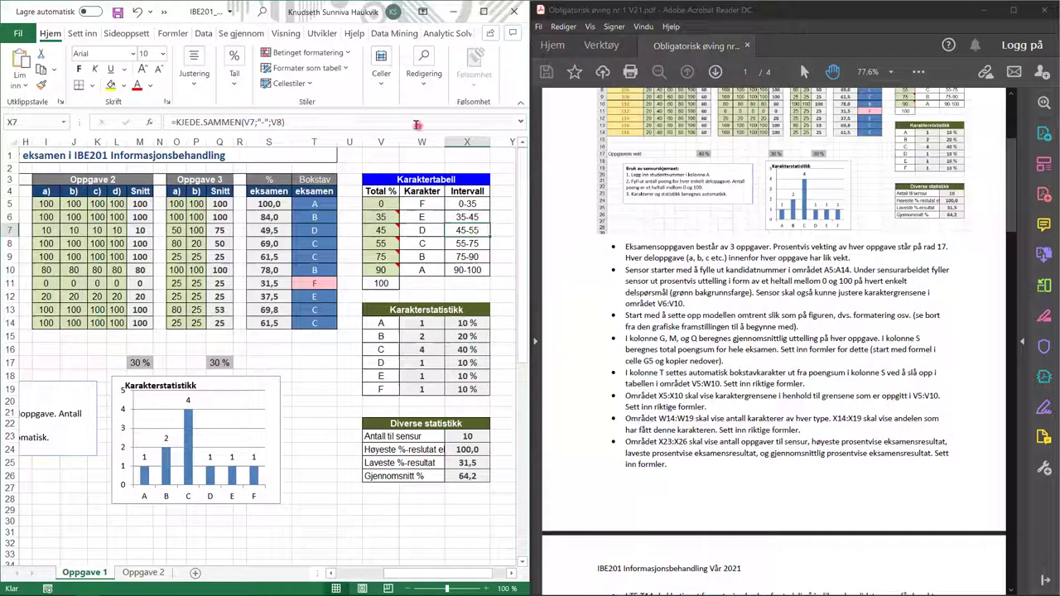
pyautogui.press('F2')
pyautogui.press('Return')
pyautogui.press('F2')
pyautogui.press('Return')
pyautogui.press('F2')
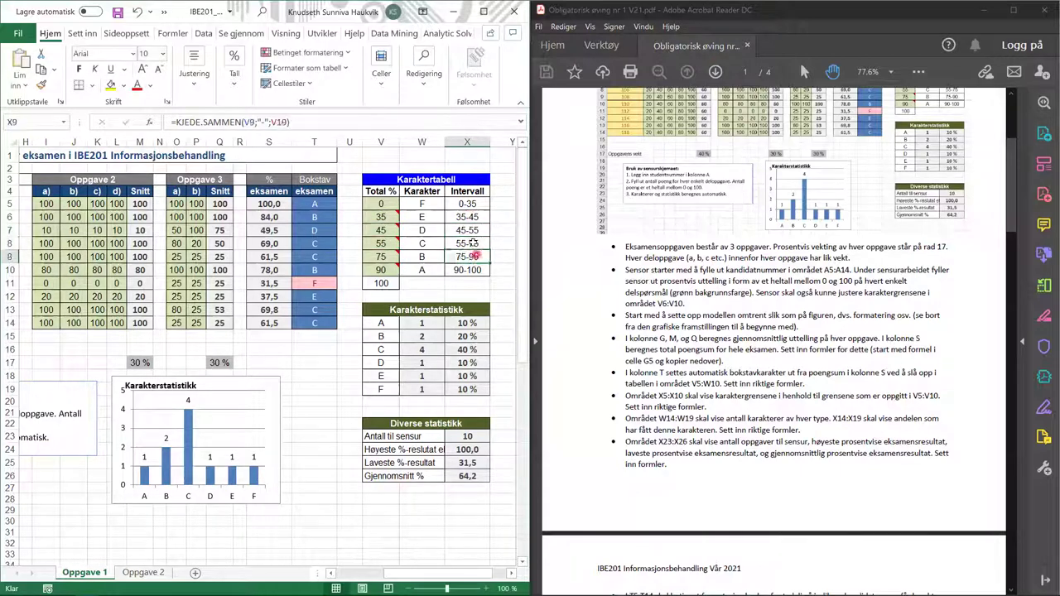
pyautogui.press('Return')
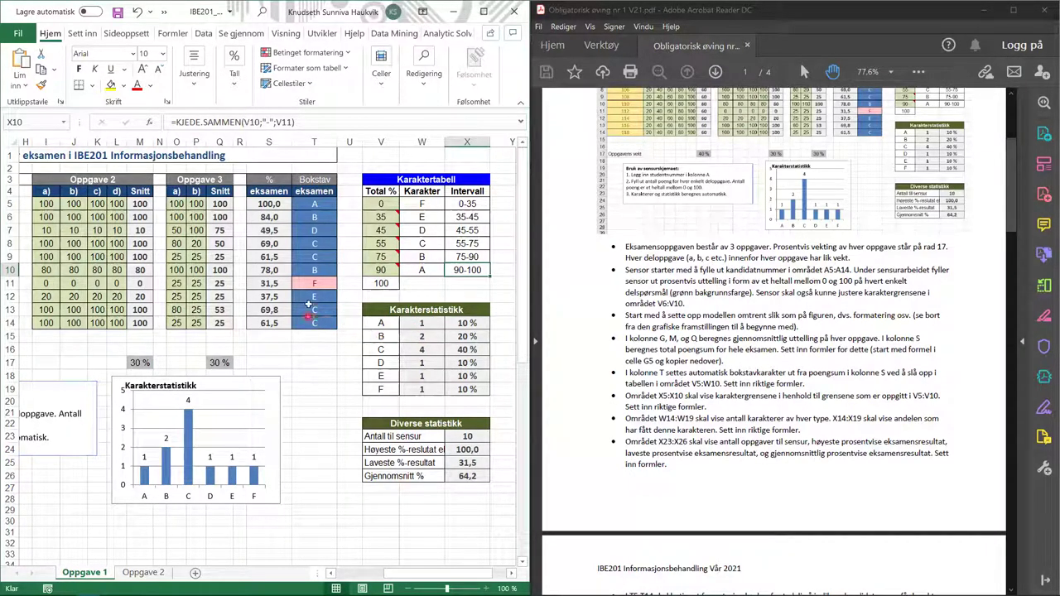
# - Inspect the grade count formulas in W14 and W15 and the share in X14
pyautogui.click(421, 323)
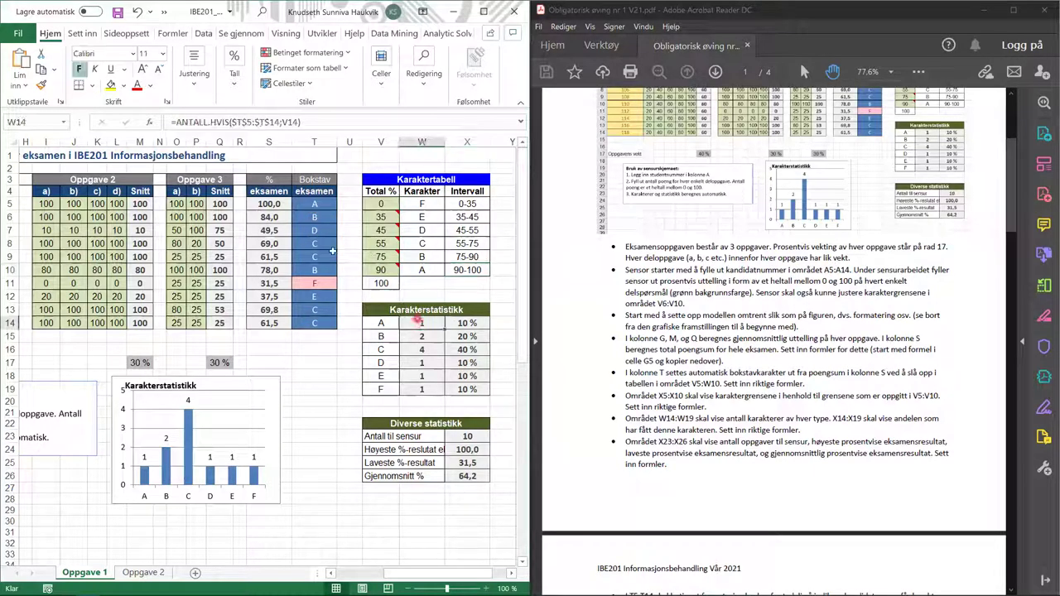
pyautogui.click(351, 122)
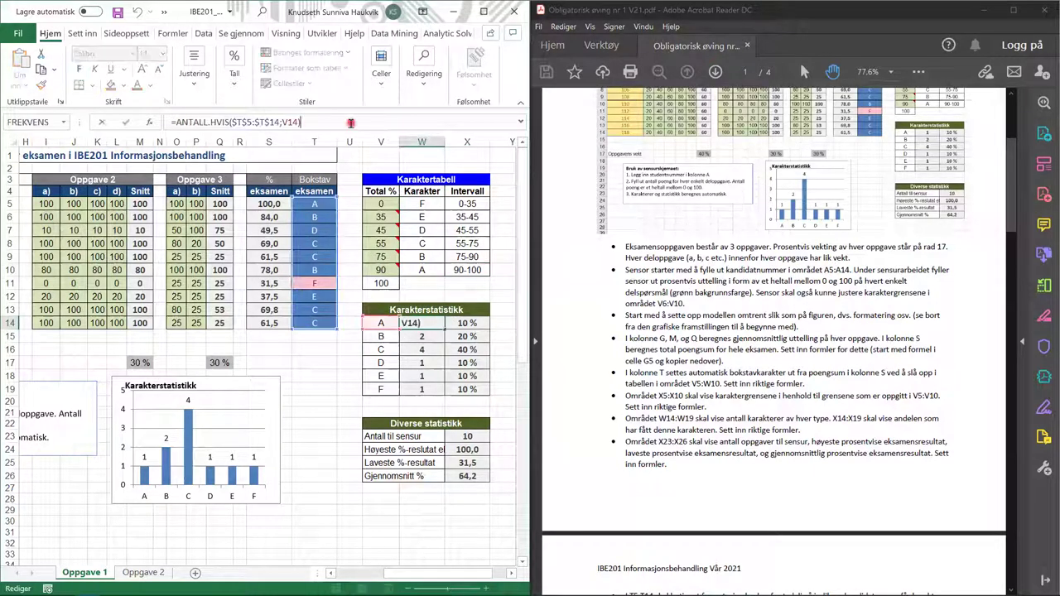
pyautogui.click(247, 127)
pyautogui.click(420, 338)
pyautogui.doubleClick(421, 338)
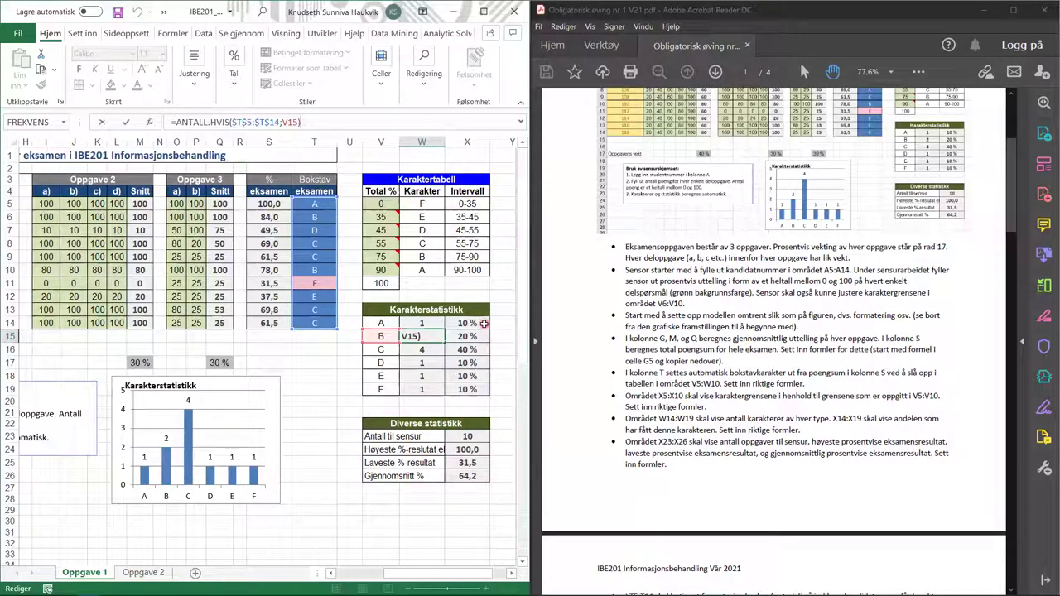
pyautogui.click(484, 324)
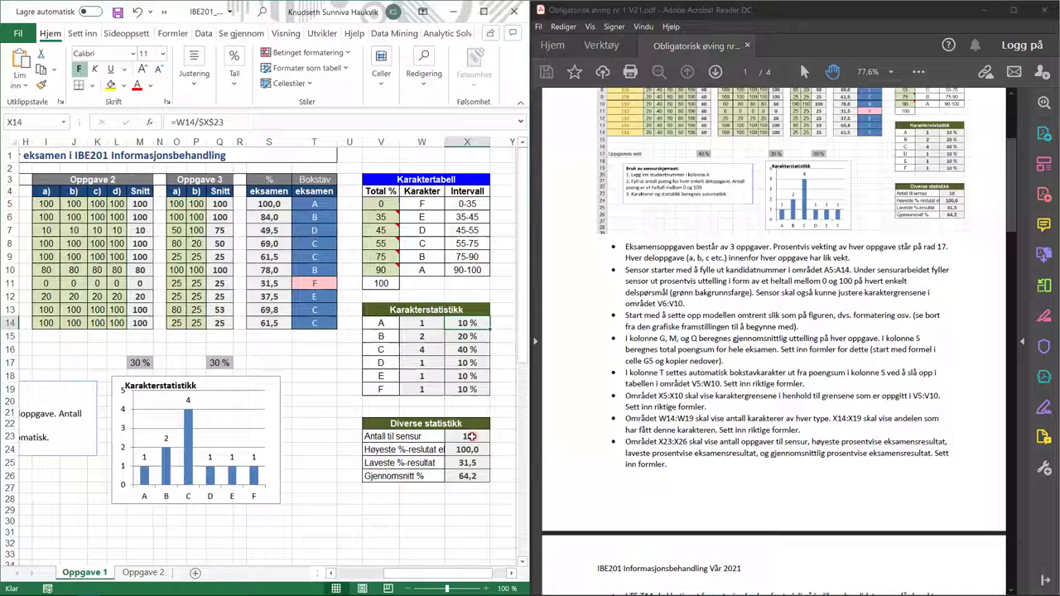
# - Open X23's Antall til sensur formula and confirm =SUMMER(W14:W19)
pyautogui.click(470, 437)
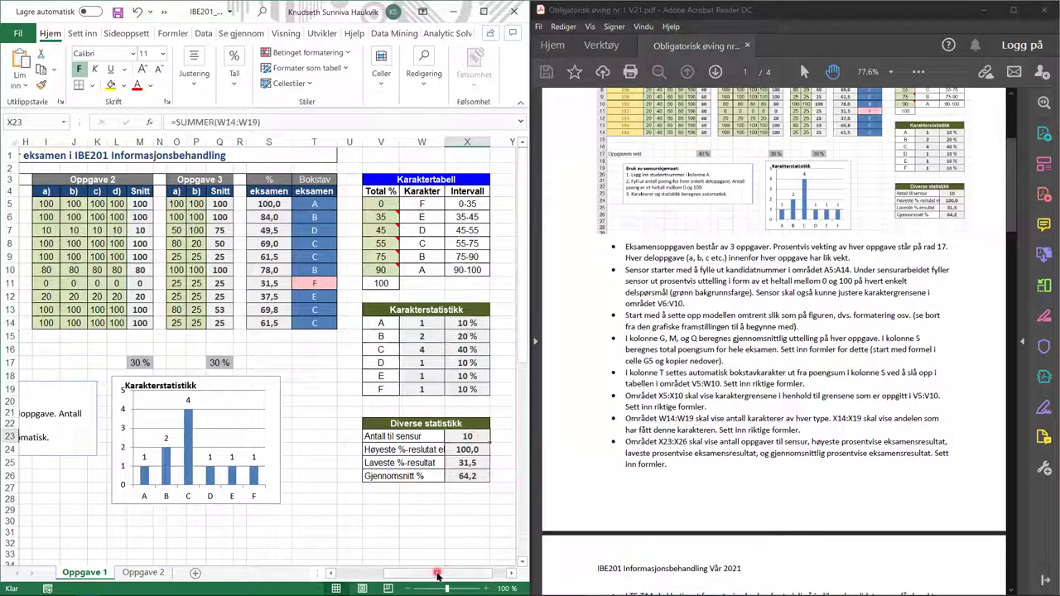
pyautogui.moveTo(437, 575); pyautogui.dragTo(436, 576)
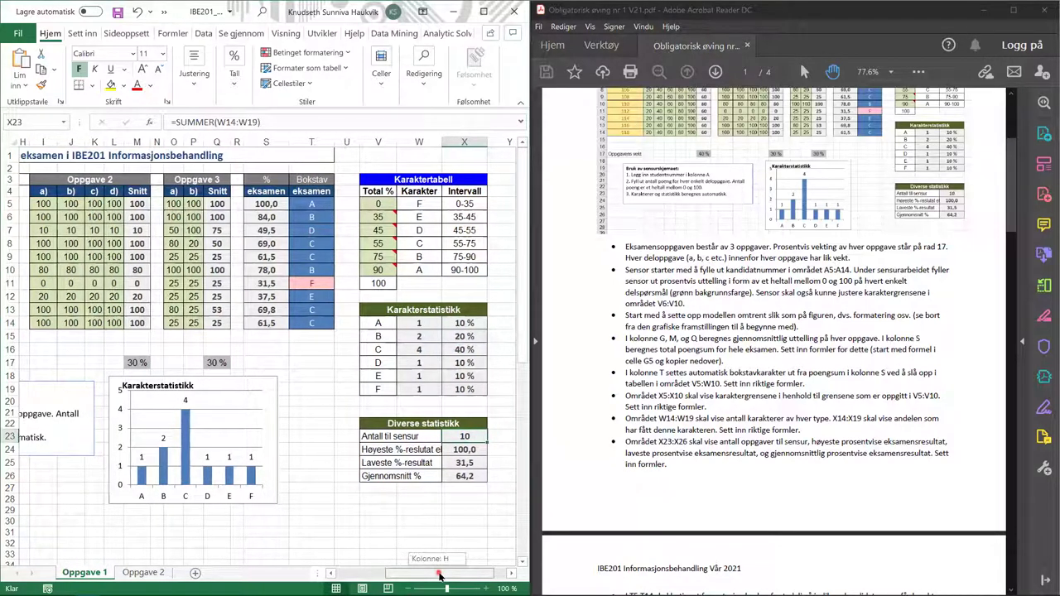
pyautogui.click(352, 116)
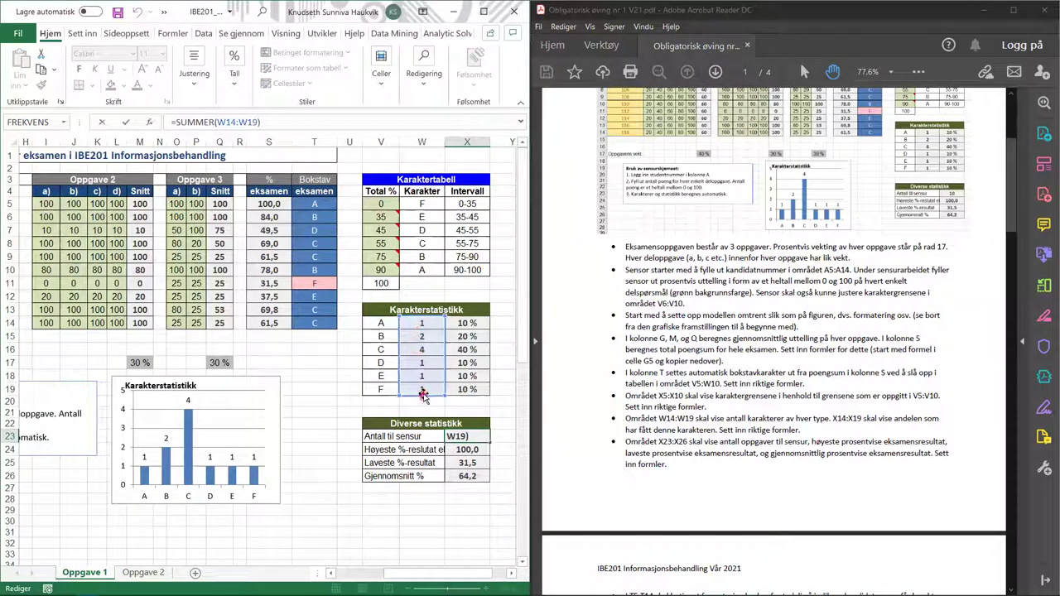
pyautogui.moveTo(439, 575); pyautogui.dragTo(385, 575)
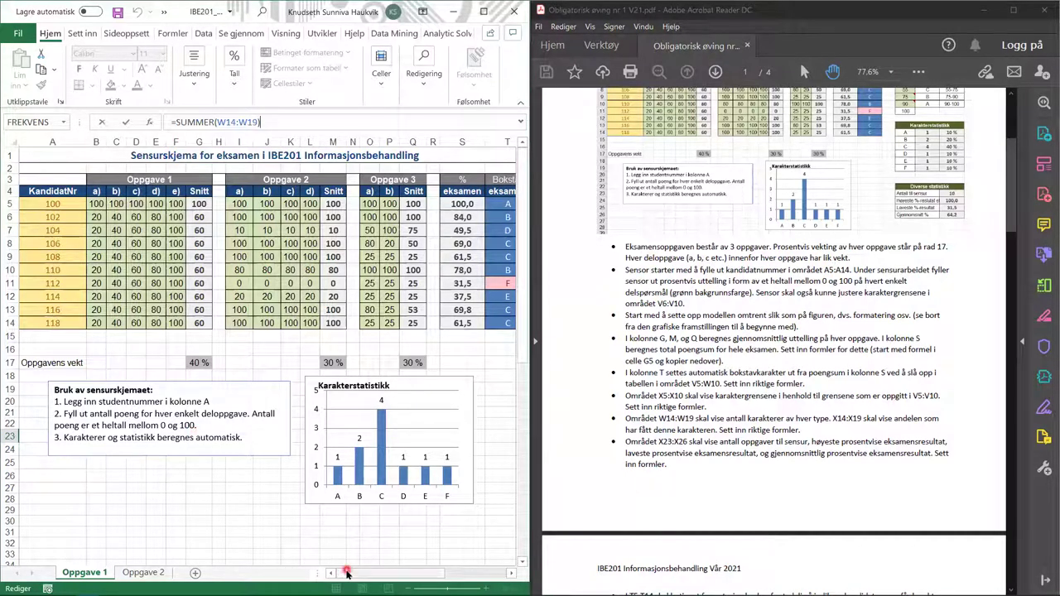
# - Check the grade A, C and D share formulas, each dividing its count by $X$23
pyautogui.moveTo(348, 573); pyautogui.dragTo(498, 574)
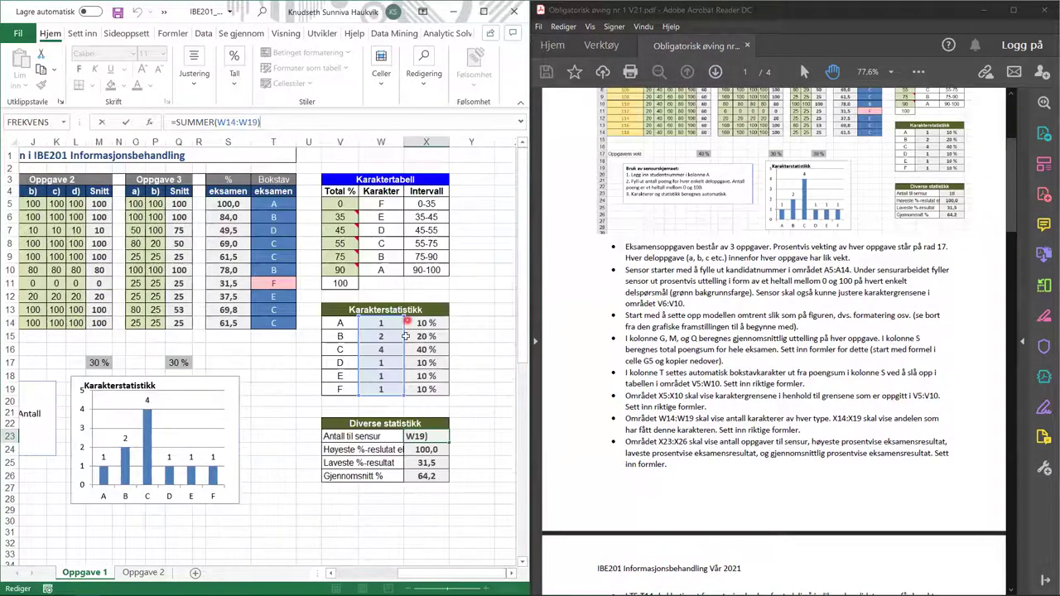
pyautogui.click(459, 428)
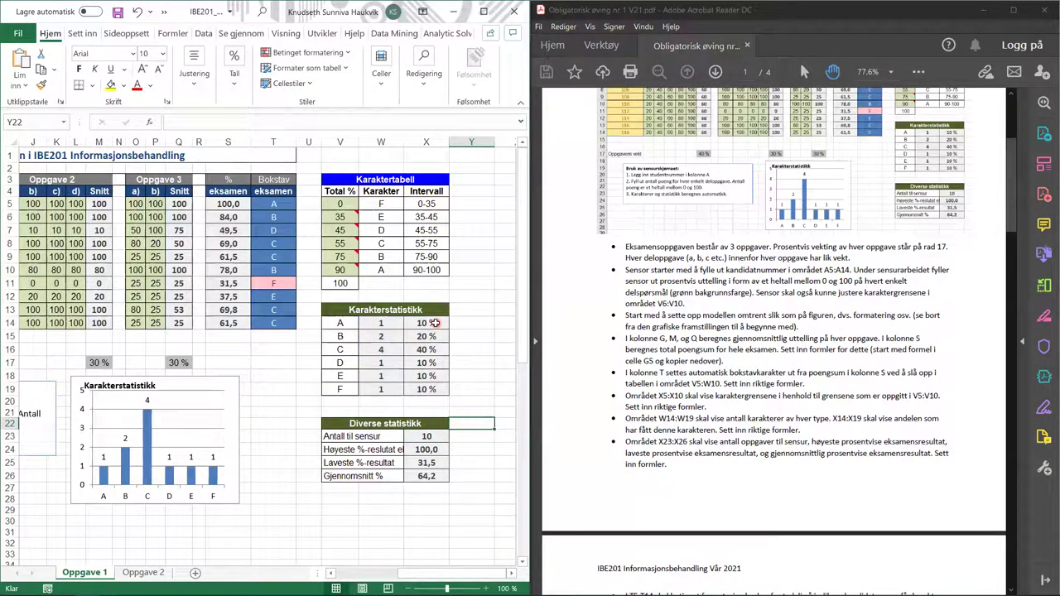
pyautogui.click(434, 324)
pyautogui.click(324, 122)
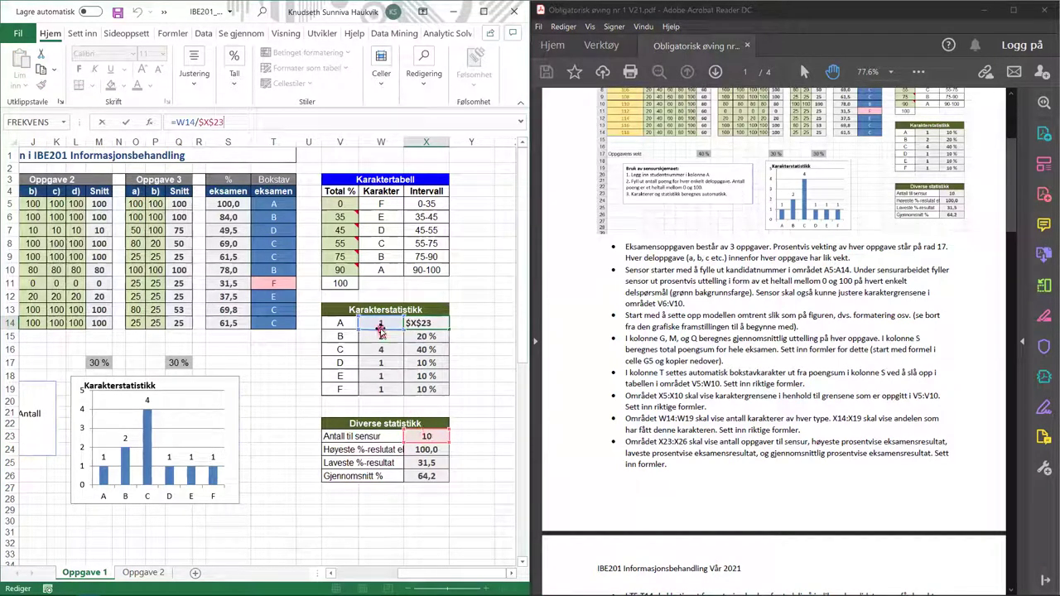
pyautogui.click(438, 349)
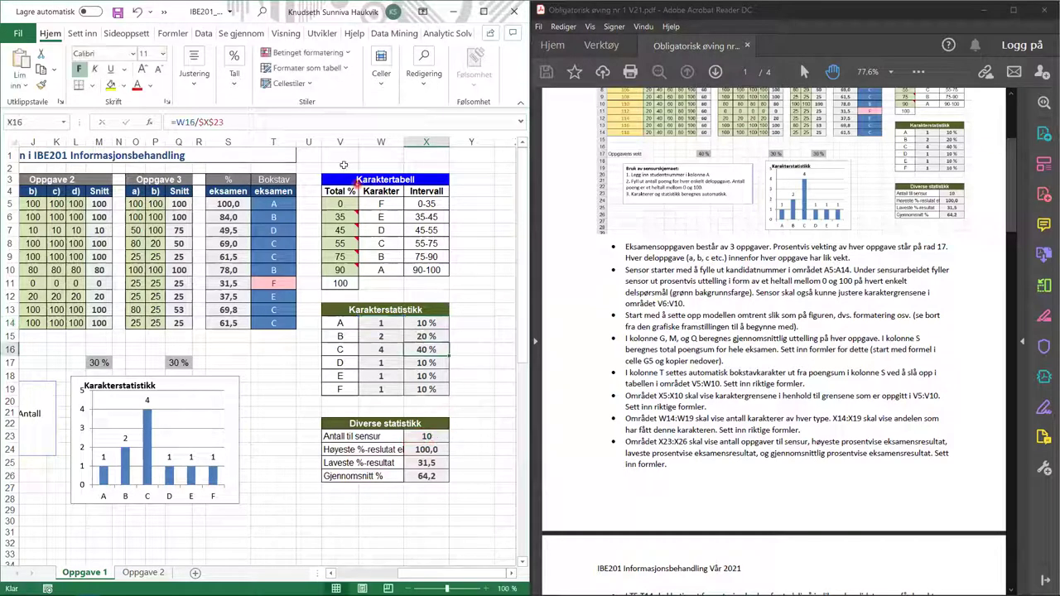
pyautogui.click(314, 125)
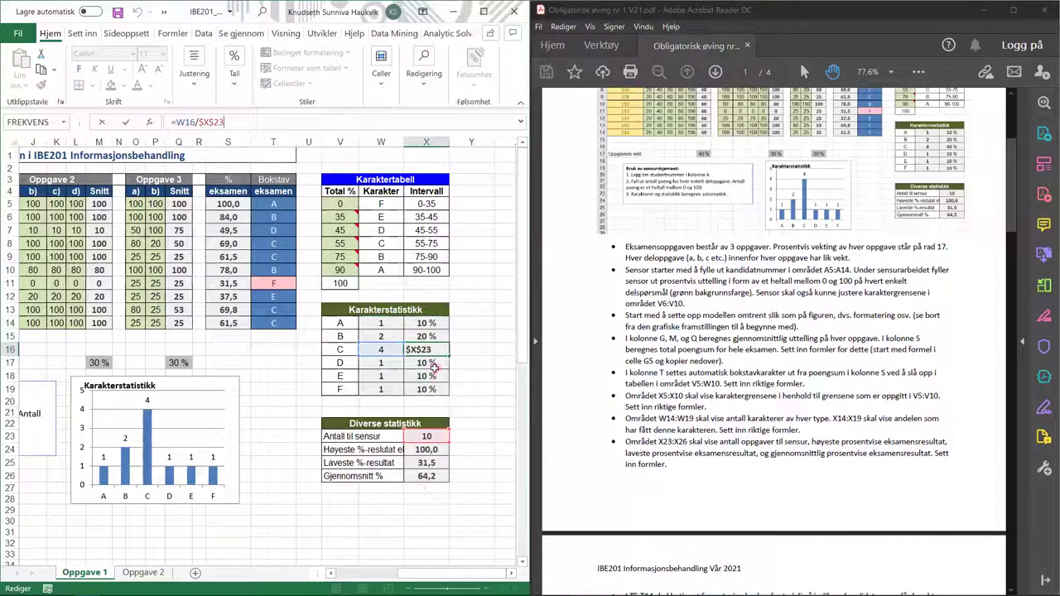
pyautogui.press('Return')
pyautogui.click(315, 125)
pyautogui.press('Return')
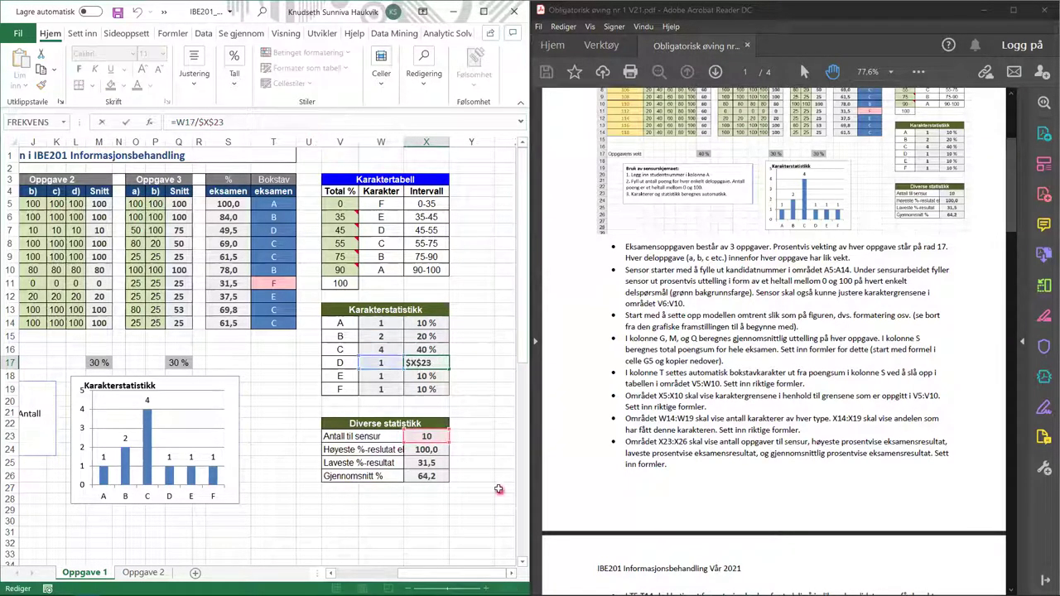
pyautogui.doubleClick(474, 450)
pyautogui.press('Escape')
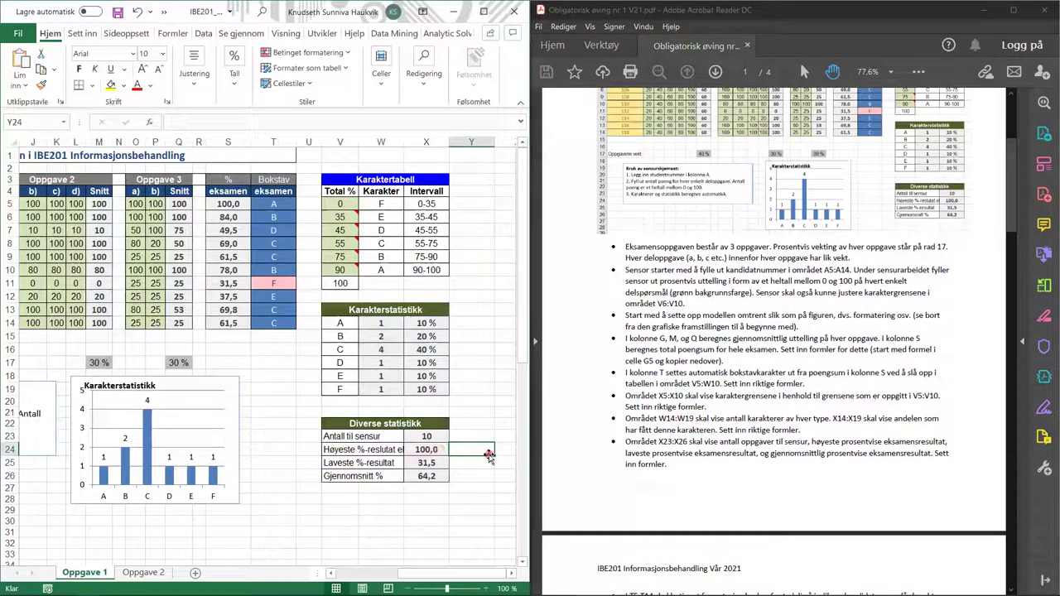
# - Confirm =STØRST, =MIN and =GJENNOMSNITT over S5:S14 give 100,0, 31,5 and 64,2
pyautogui.click(461, 446)
pyautogui.click(435, 450)
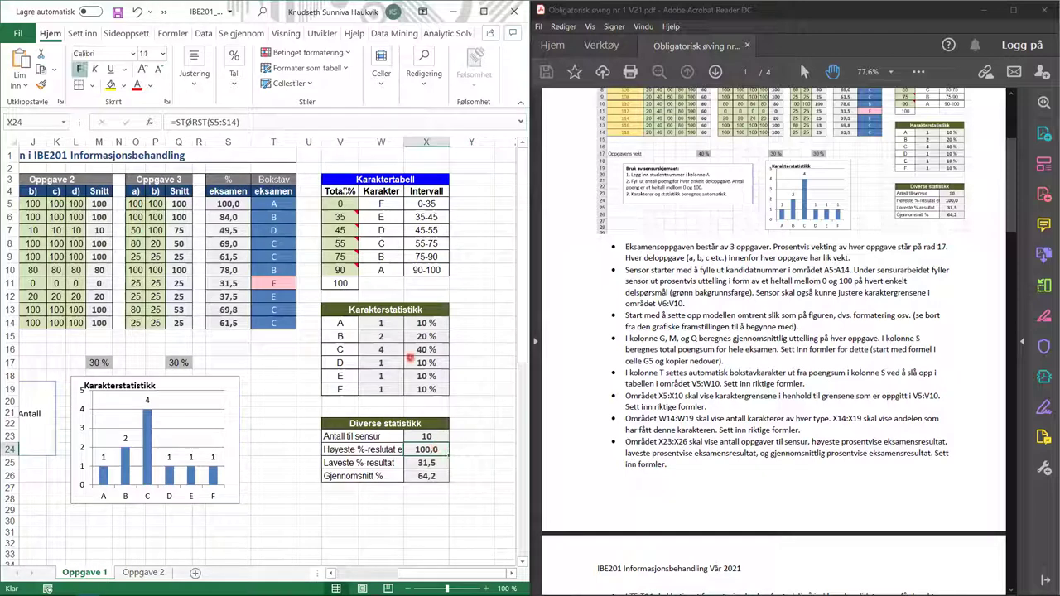
pyautogui.click(290, 125)
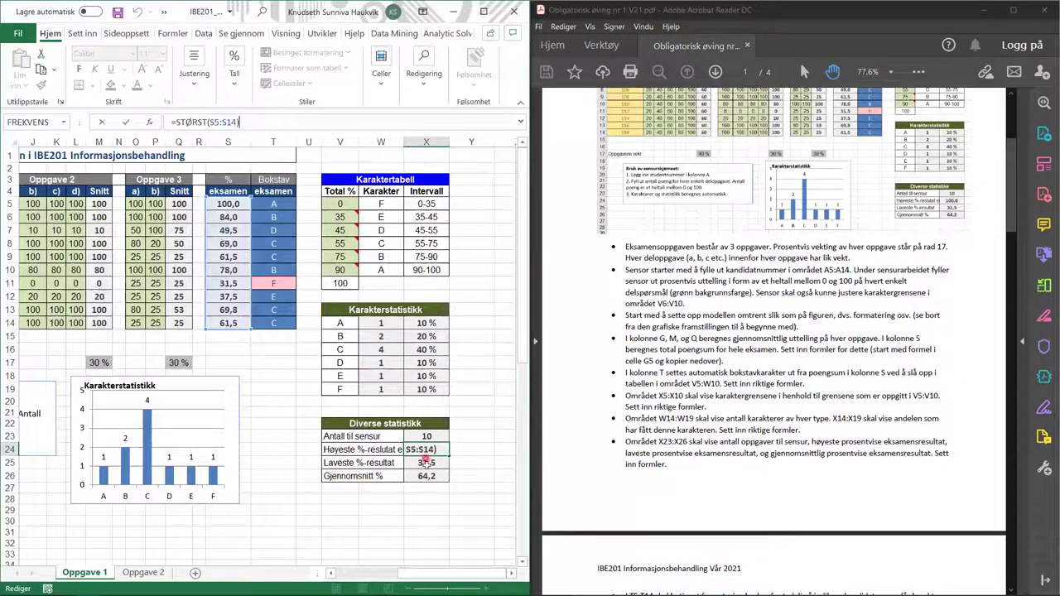
pyautogui.click(230, 250)
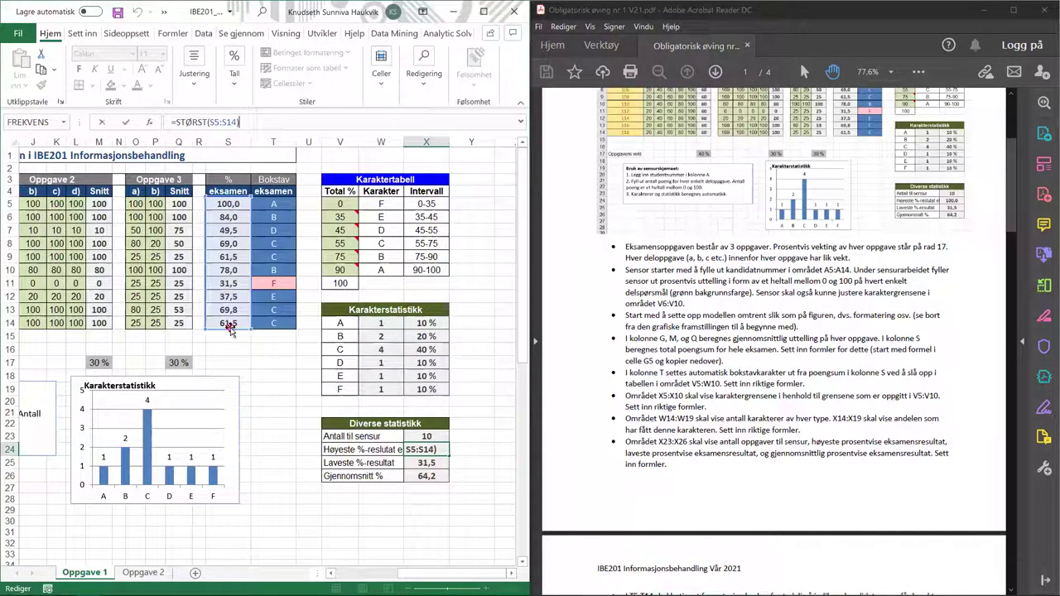
pyautogui.moveTo(224, 203); pyautogui.dragTo(234, 327)
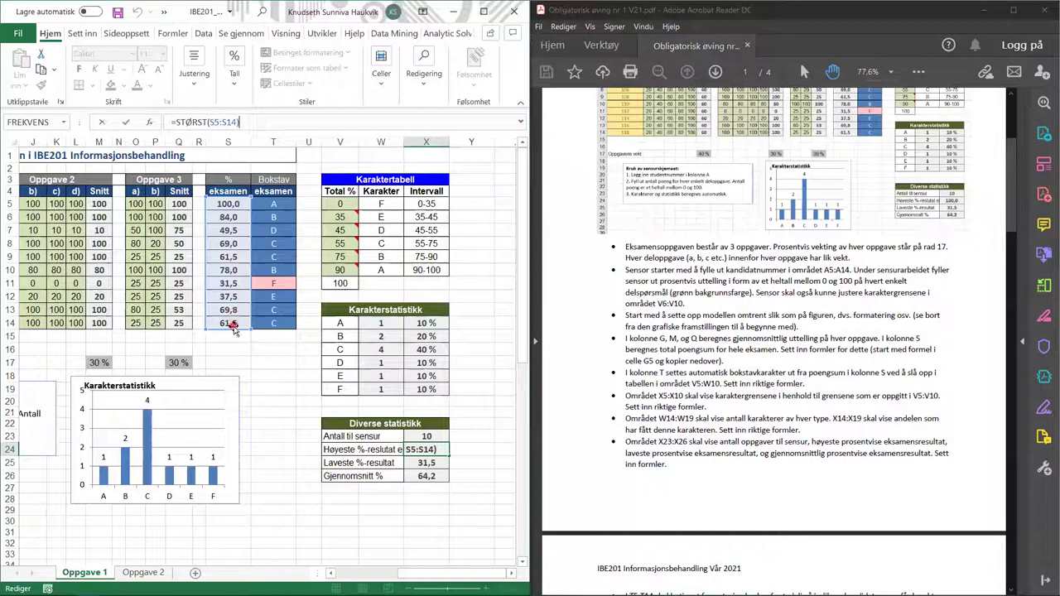
pyautogui.click(426, 463)
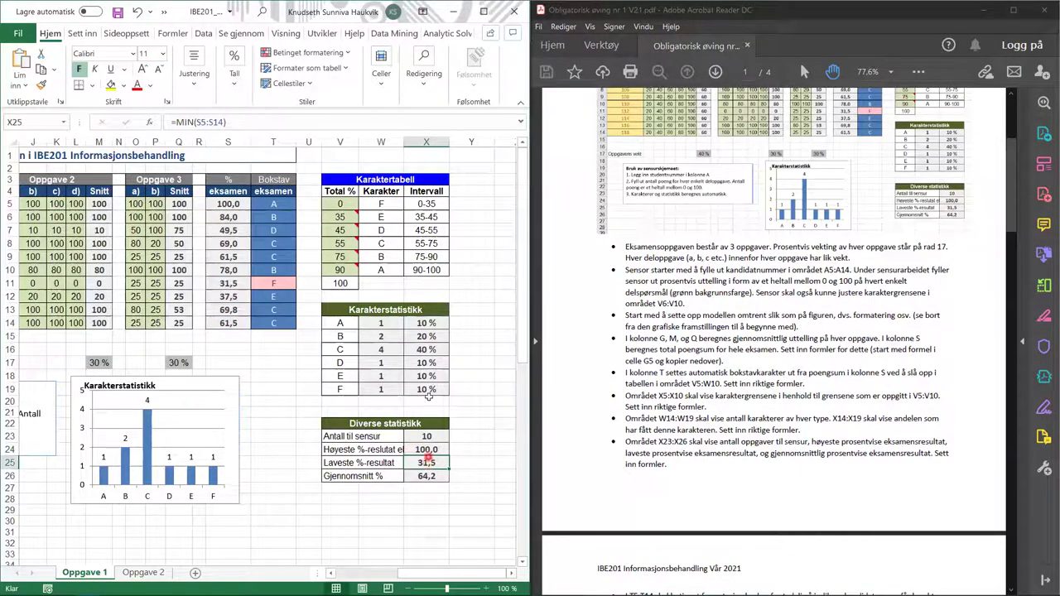
pyautogui.click(252, 123)
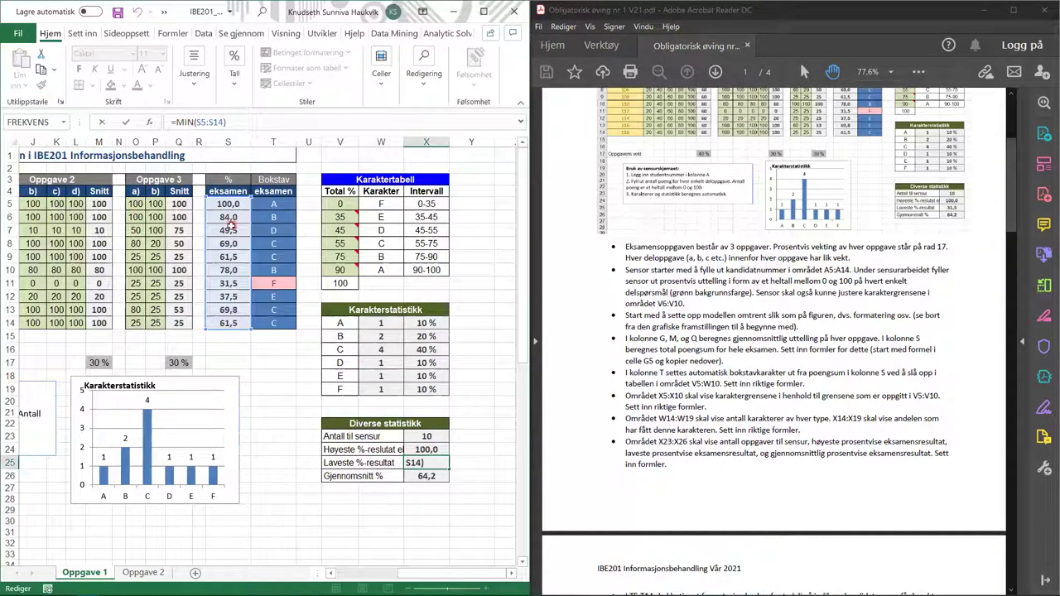
pyautogui.press('Return')
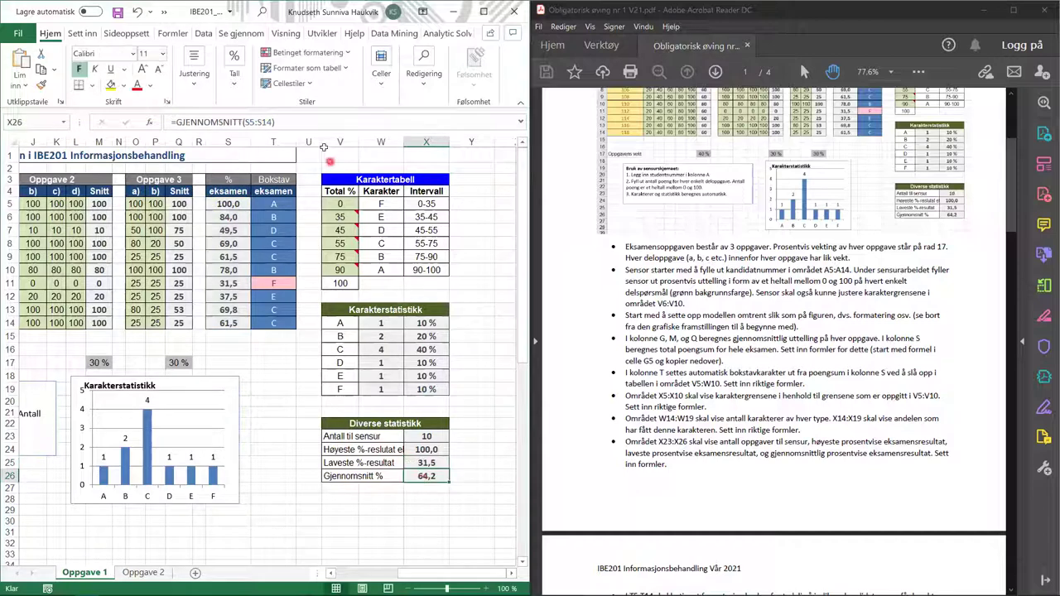
pyautogui.click(315, 122)
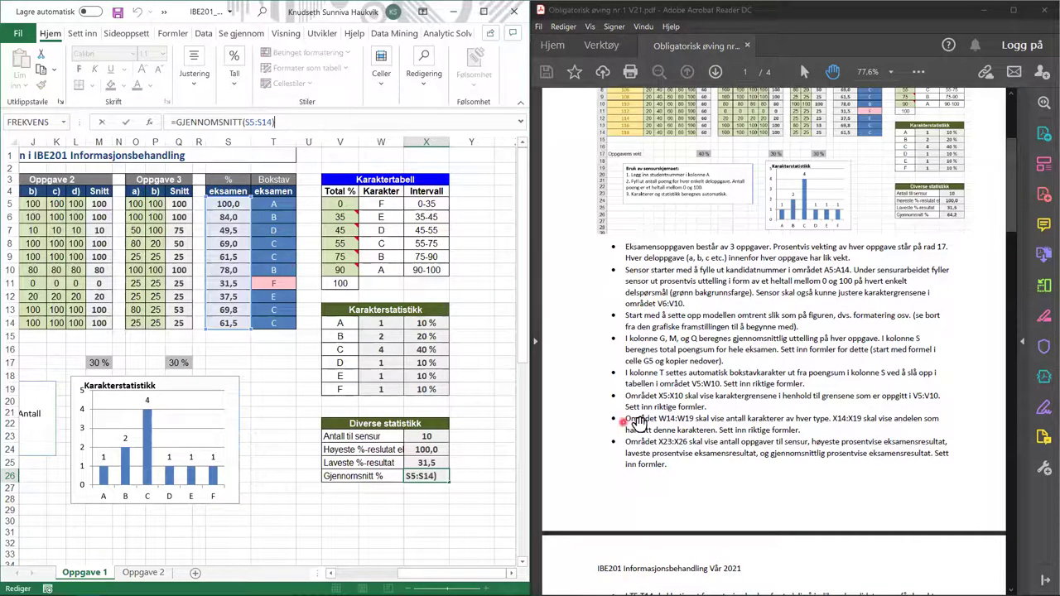
pyautogui.scroll(-2, 641, 404)
pyautogui.scroll(-3, 641, 403)
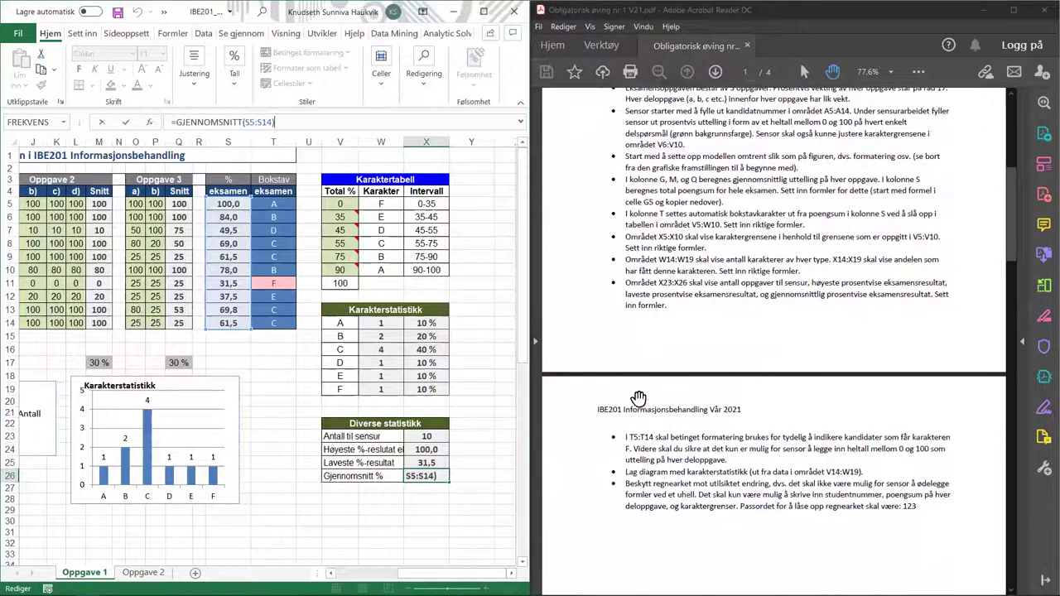
pyautogui.click(282, 203)
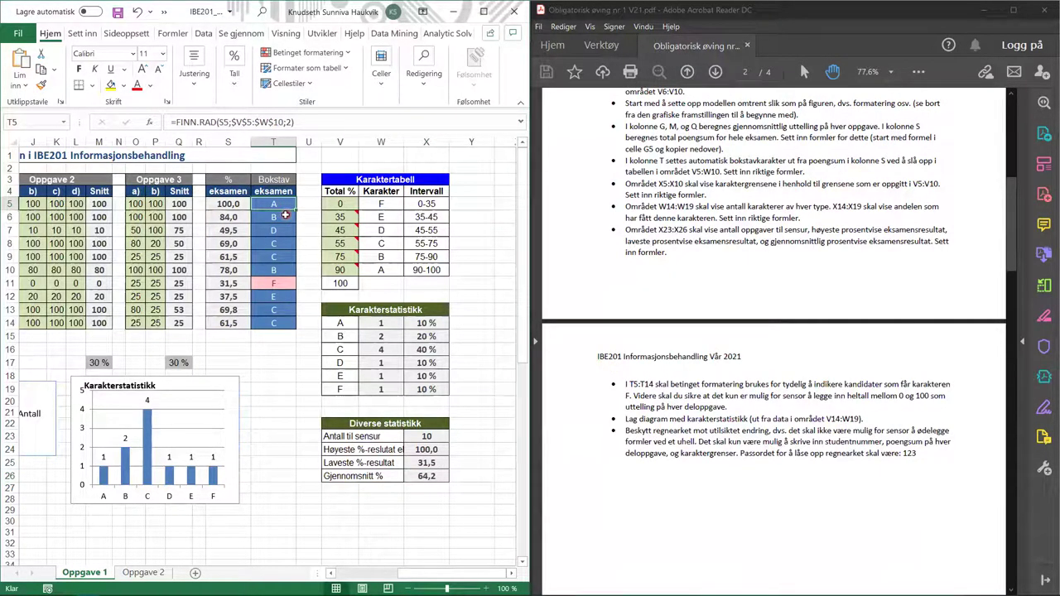
pyautogui.moveTo(278, 253); pyautogui.dragTo(281, 321)
pyautogui.moveTo(269, 323); pyautogui.dragTo(274, 204)
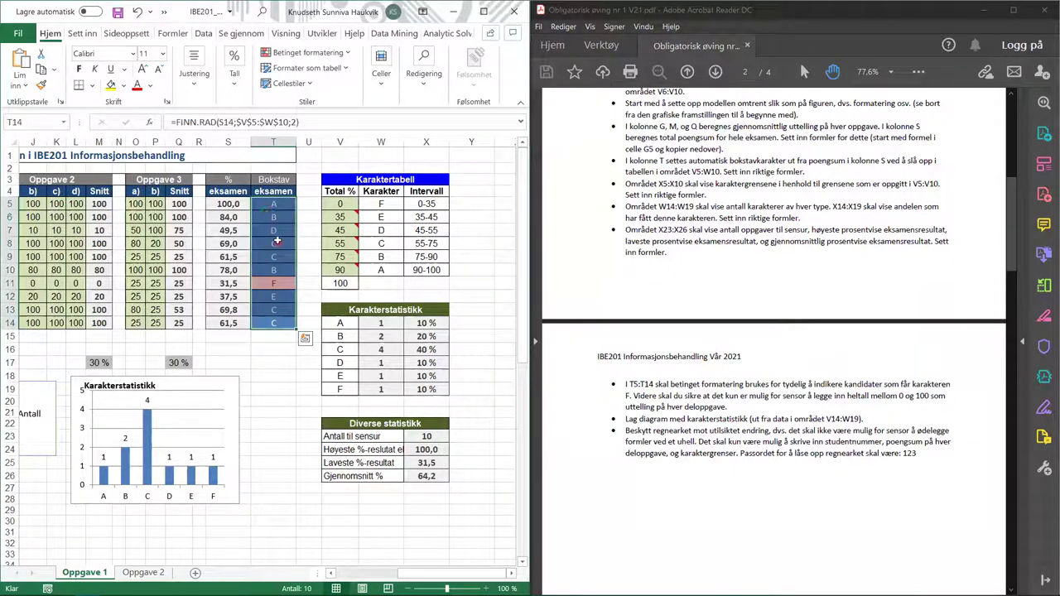
pyautogui.click(348, 53)
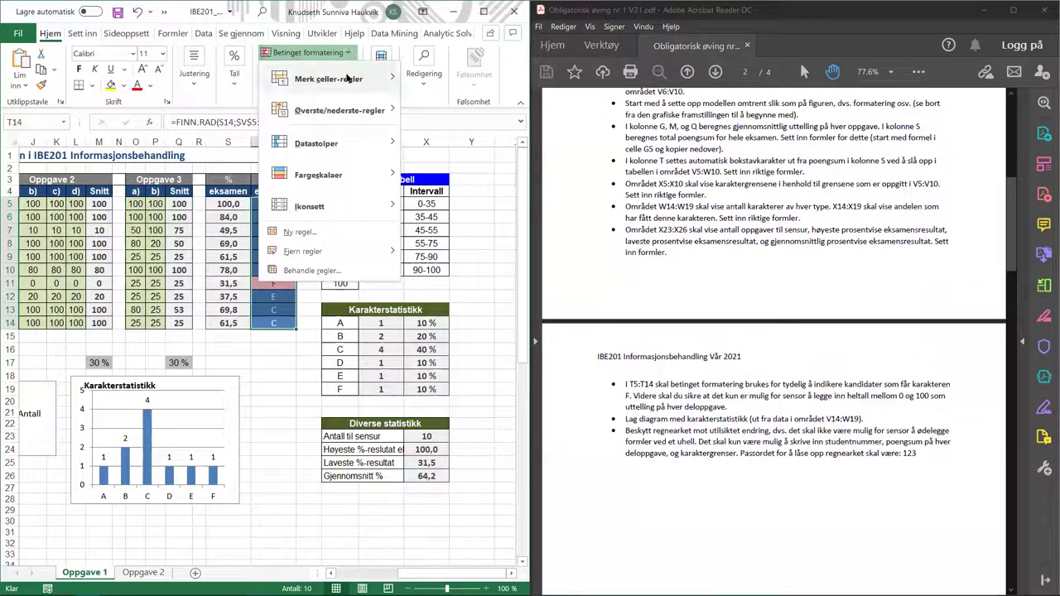
pyautogui.moveTo(346, 76)
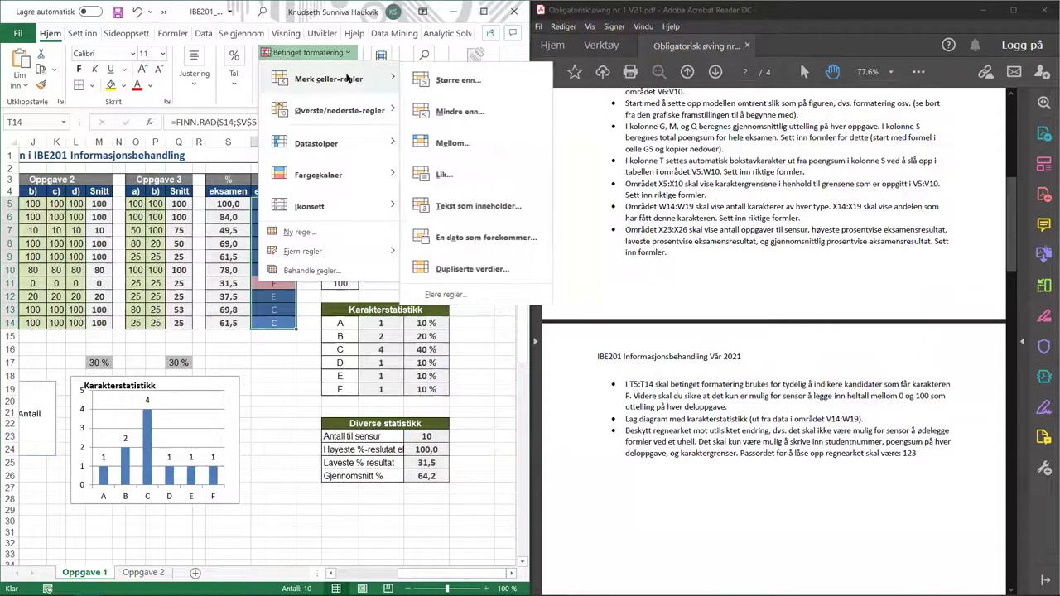
pyautogui.click(476, 207)
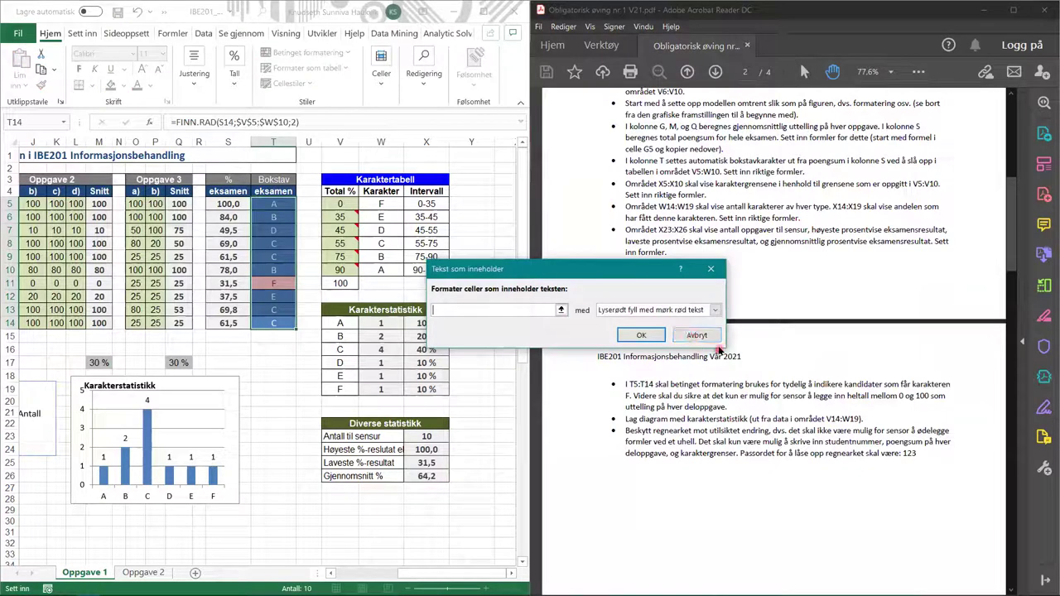
pyautogui.click(696, 336)
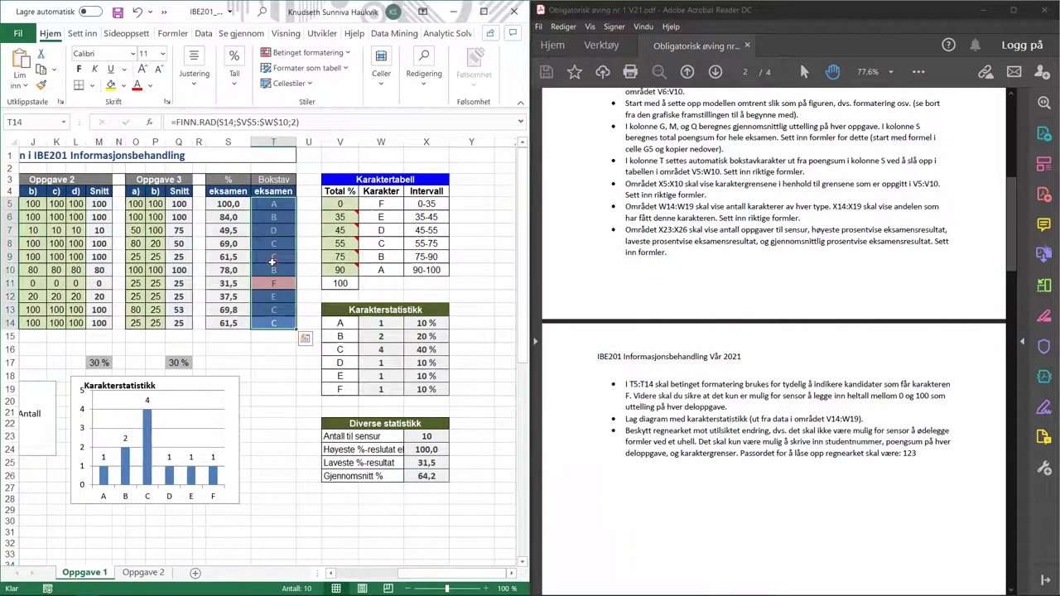
pyautogui.moveTo(273, 256); pyautogui.dragTo(273, 270)
pyautogui.click(282, 206)
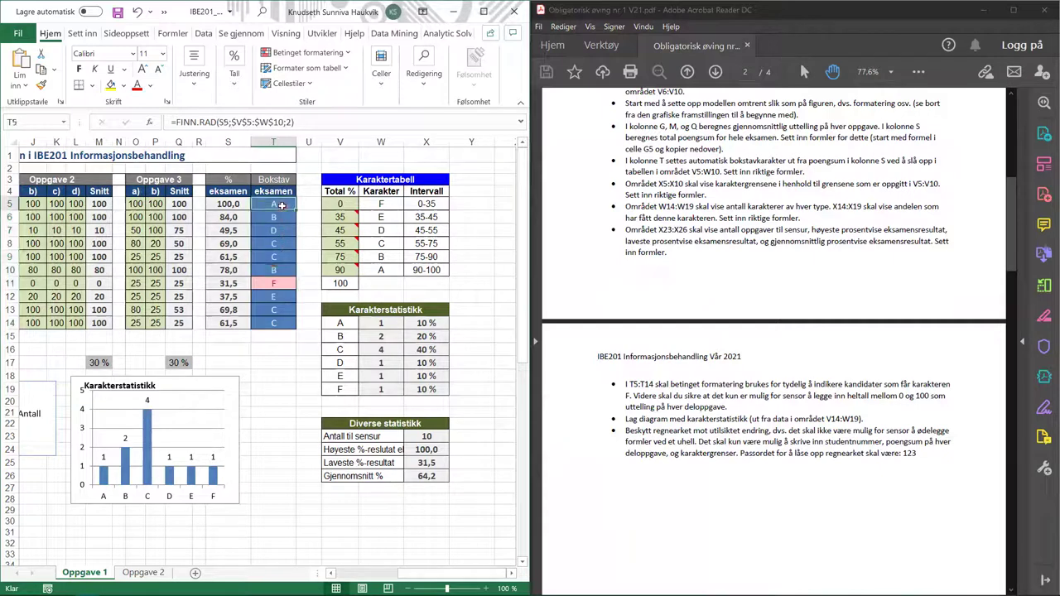
pyautogui.click(282, 285)
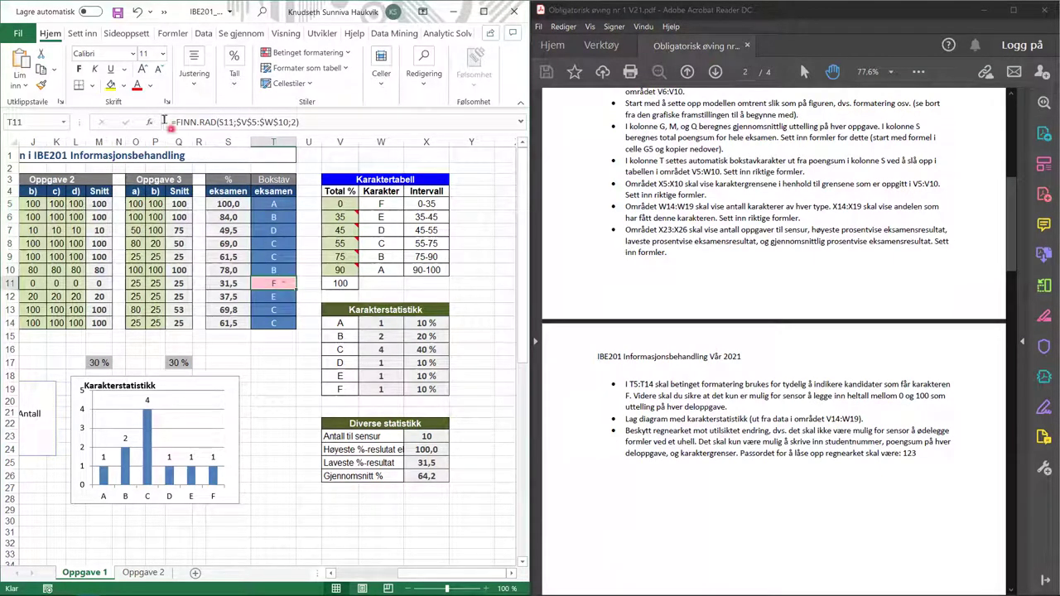
pyautogui.click(269, 284)
pyautogui.click(281, 295)
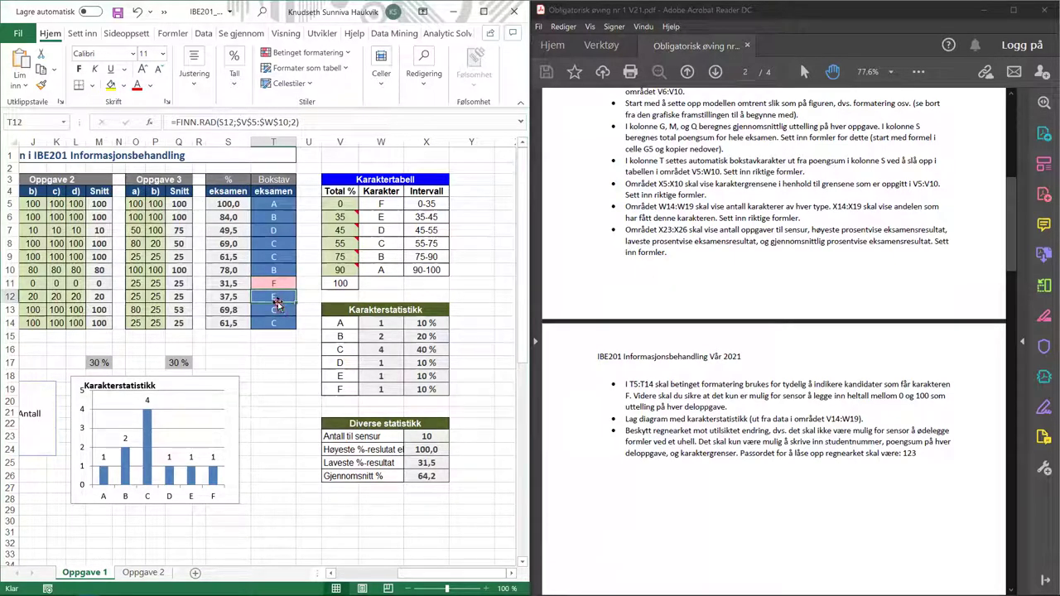
pyautogui.click(280, 282)
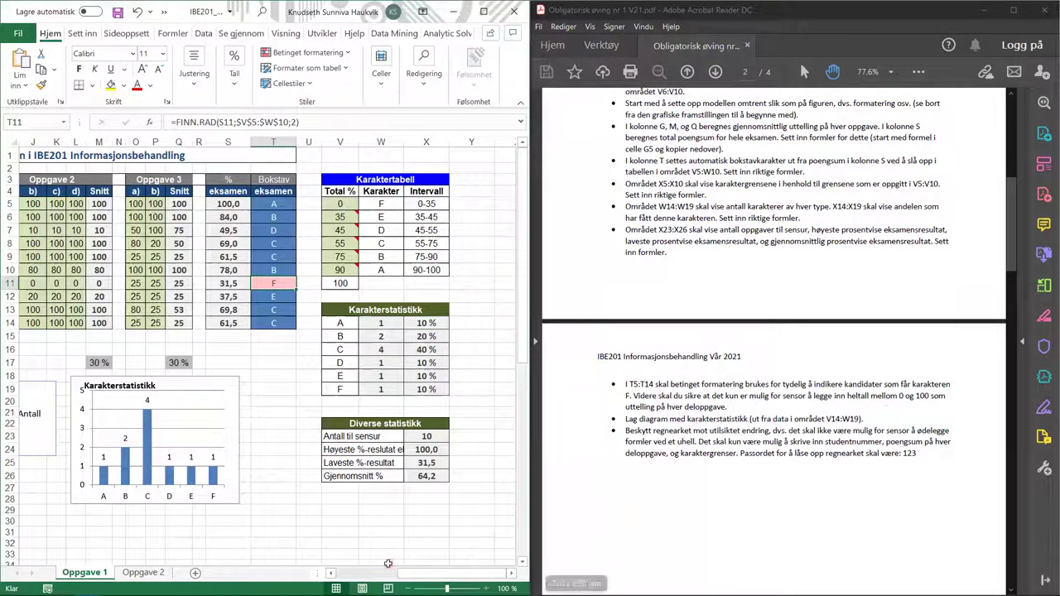
# - Select the score ranges B5:F14, I5:L14 and O5:P14 together
pyautogui.moveTo(405, 573); pyautogui.dragTo(324, 573)
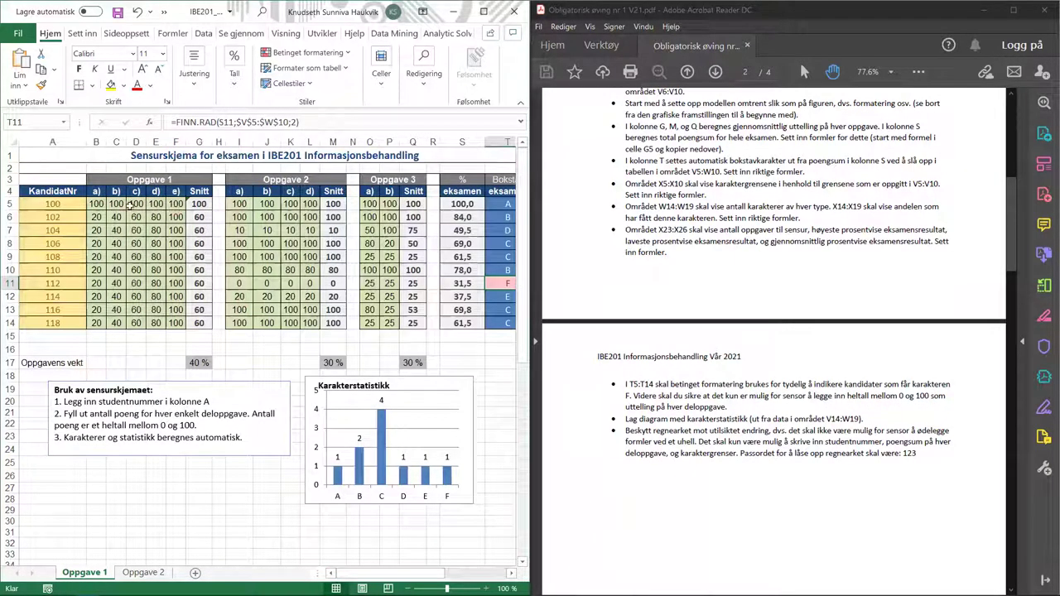
pyautogui.moveTo(95, 204); pyautogui.dragTo(176, 323)
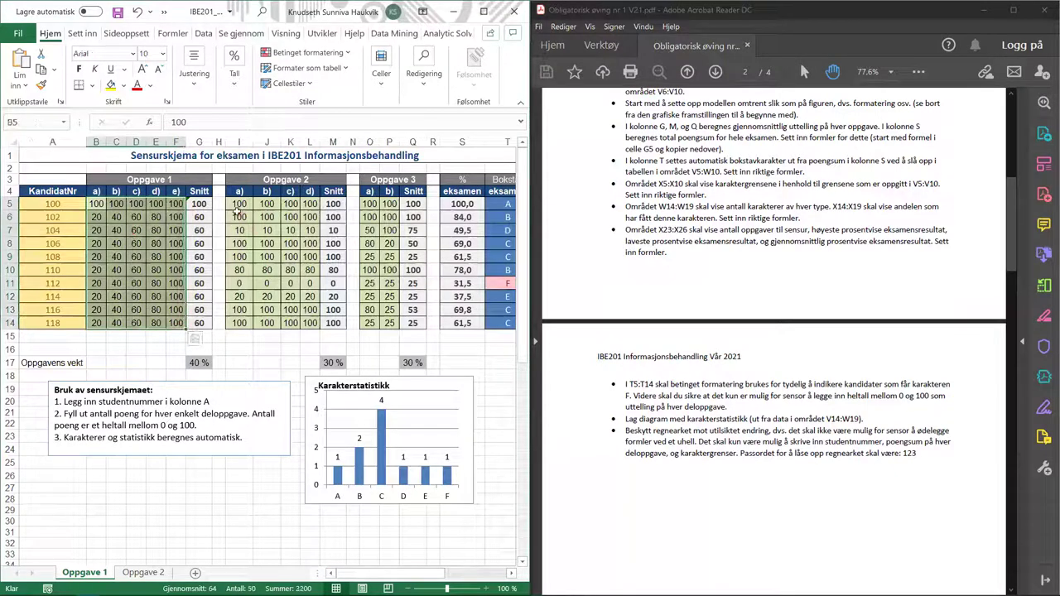
pyautogui.moveTo(239, 203); pyautogui.dragTo(310, 320)
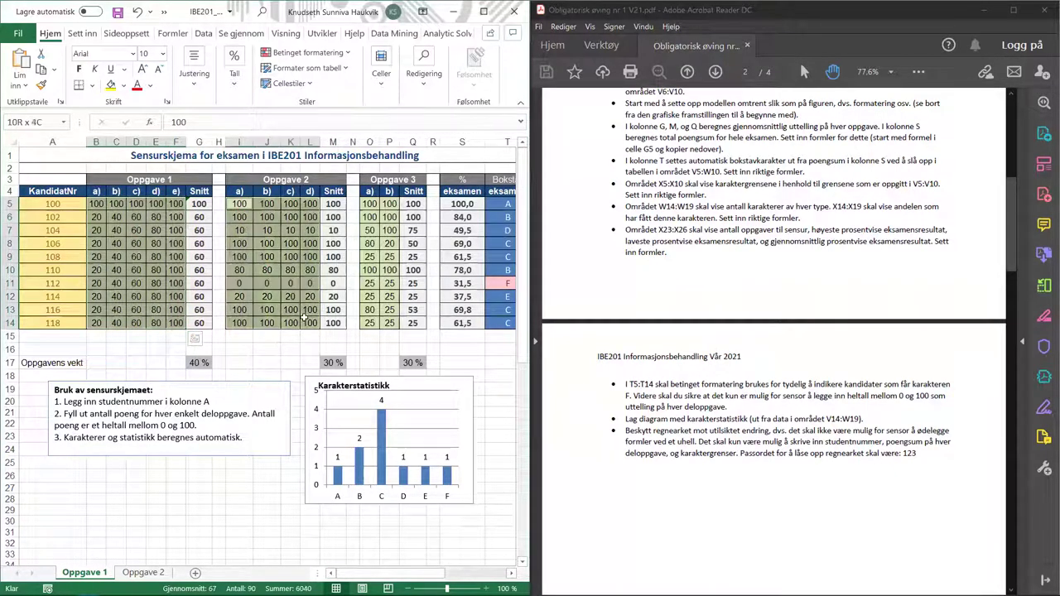
pyautogui.moveTo(369, 204); pyautogui.dragTo(392, 321)
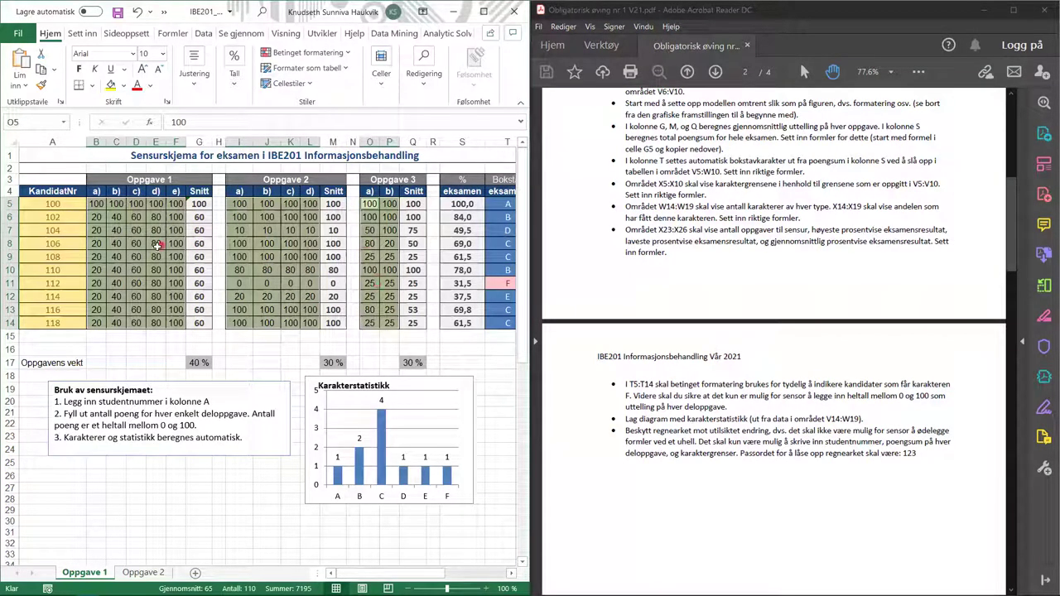
# - Apply a Datavalidering rule allowing only whole numbers between 0 and 100
pyautogui.click(203, 33)
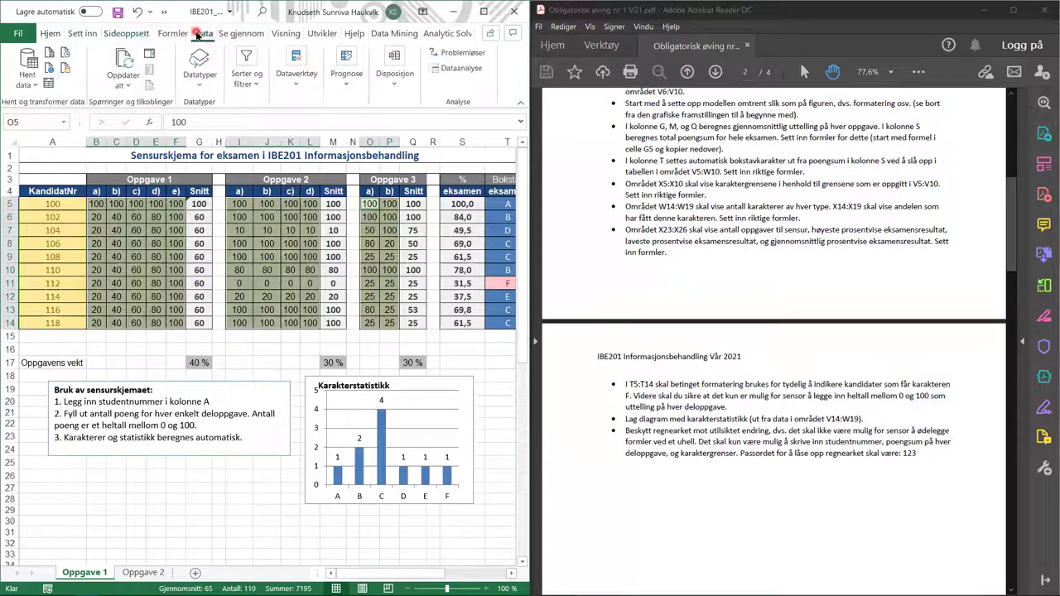
pyautogui.click(297, 83)
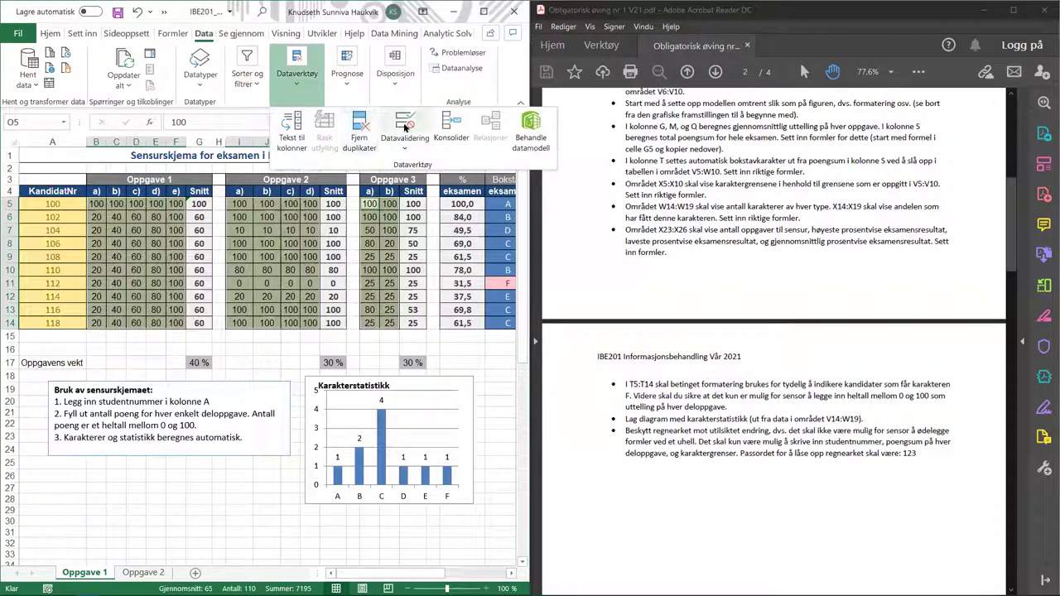
pyautogui.click(405, 126)
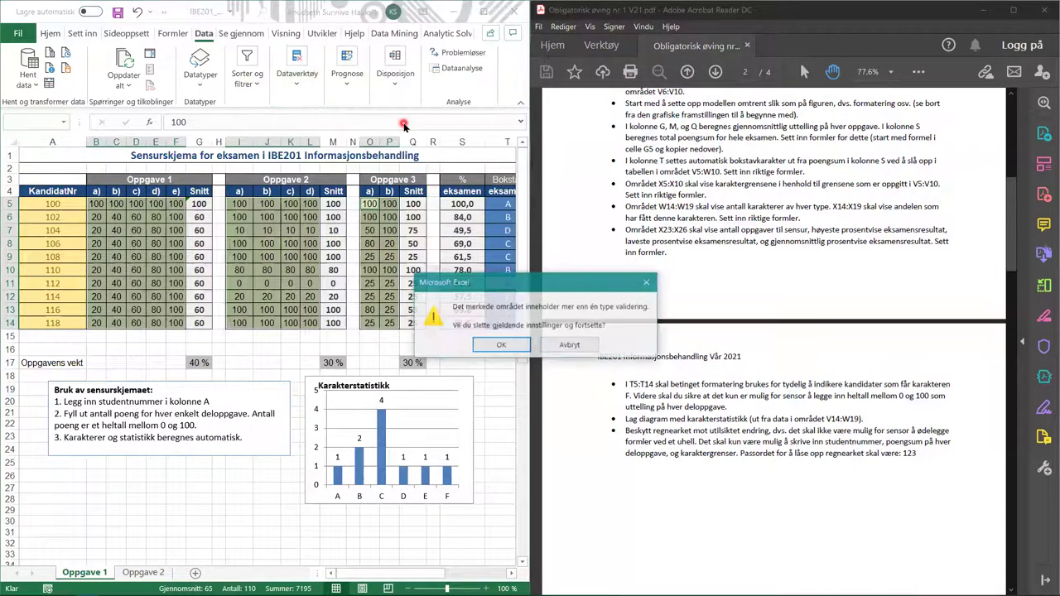
pyautogui.click(500, 347)
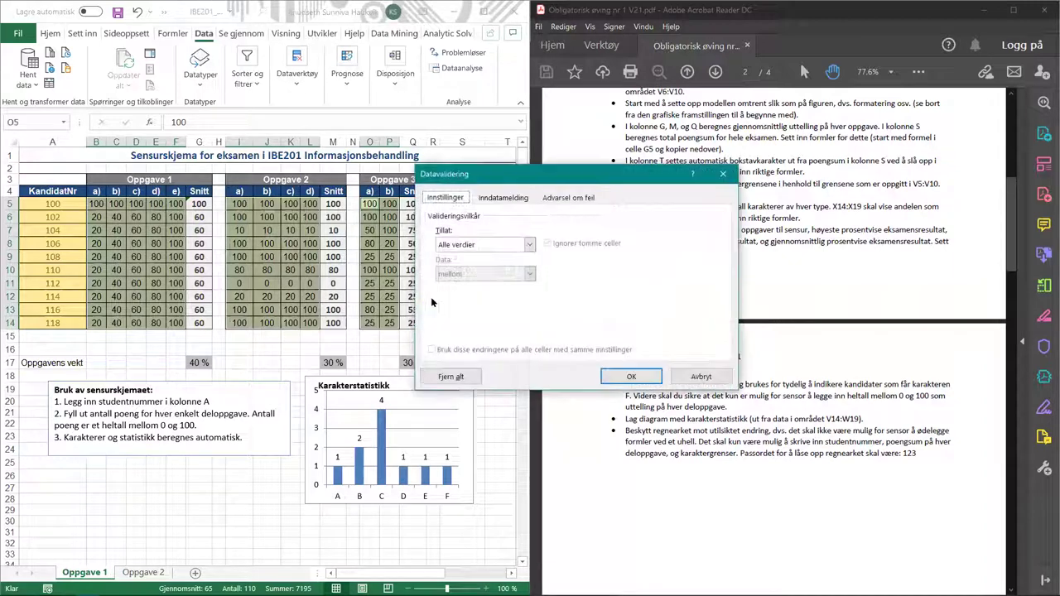
pyautogui.click(474, 245)
pyautogui.click(451, 267)
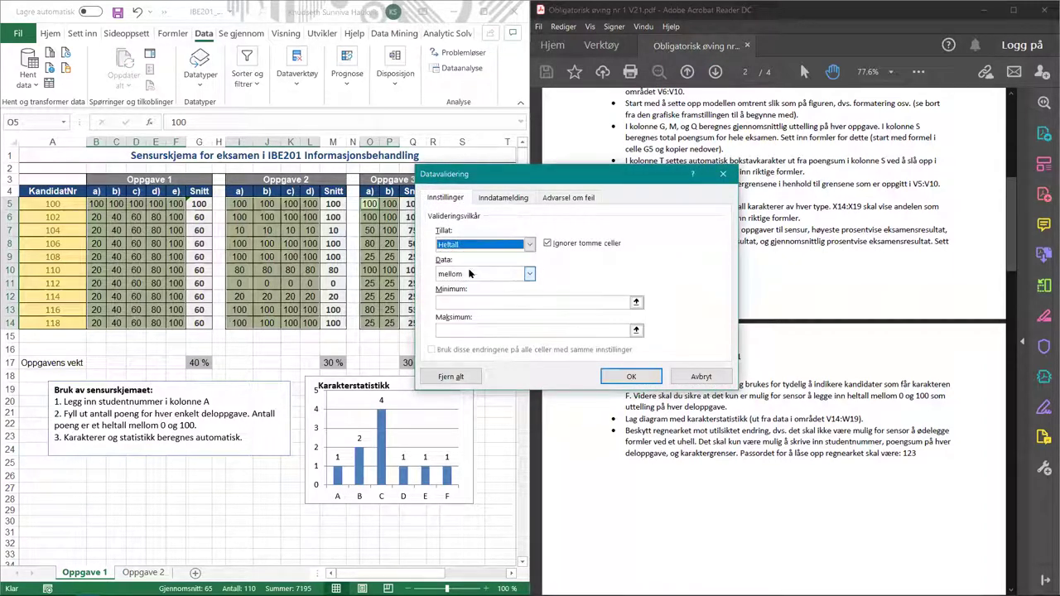
pyautogui.click(477, 301)
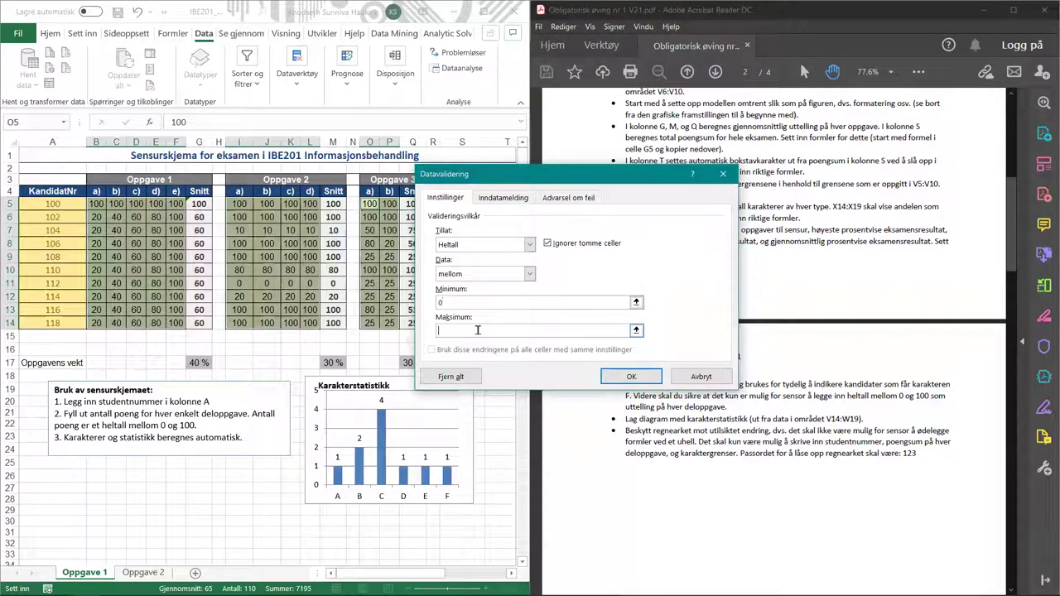
pyautogui.click(477, 330)
pyautogui.write('100')
pyautogui.click(627, 376)
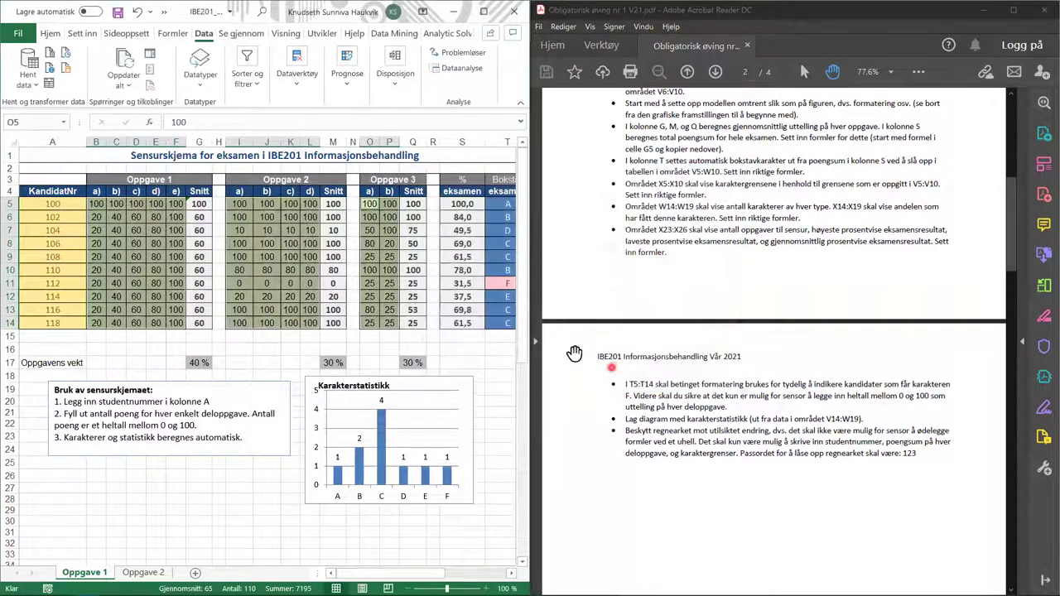
# - Enter 42,5 in J10, see it rejected, retry and restore the score 80
pyautogui.click(289, 294)
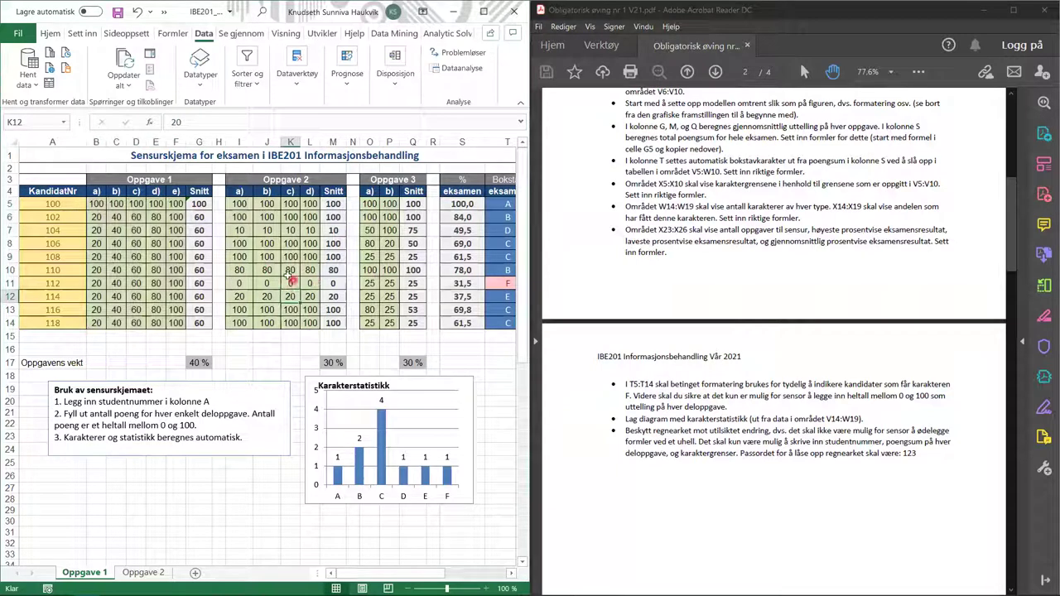
pyautogui.press('Up')
pyautogui.press('Up')
pyautogui.press('Left')
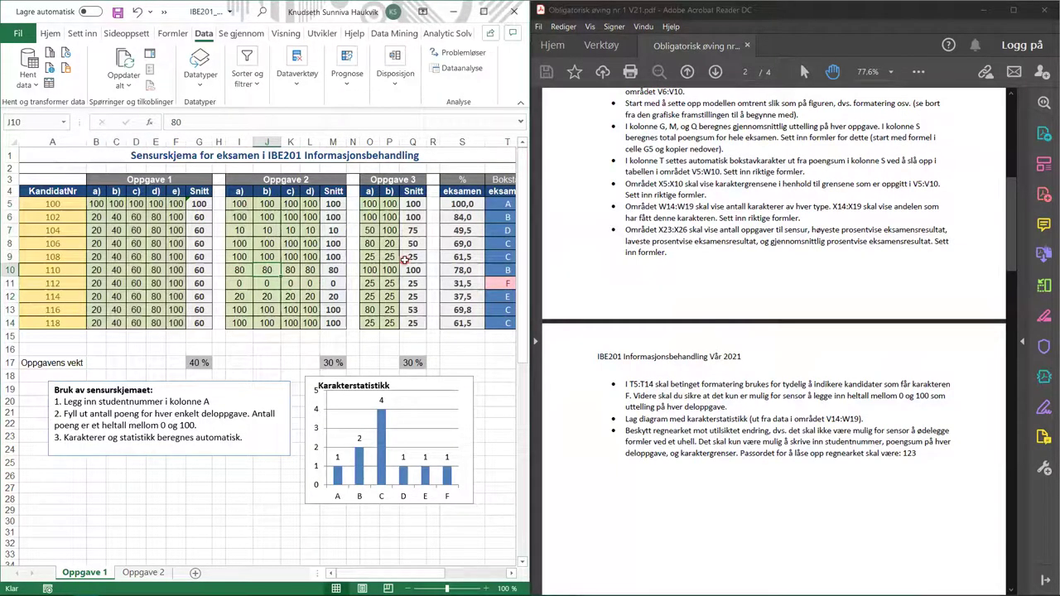
pyautogui.write('42,5')
pyautogui.press('Return')
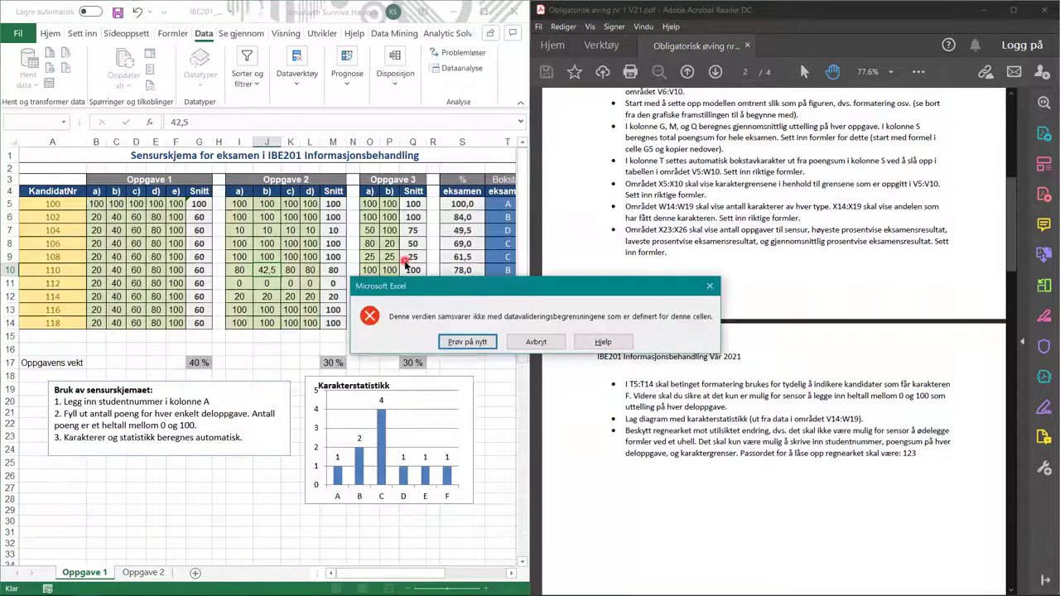
pyautogui.click(477, 343)
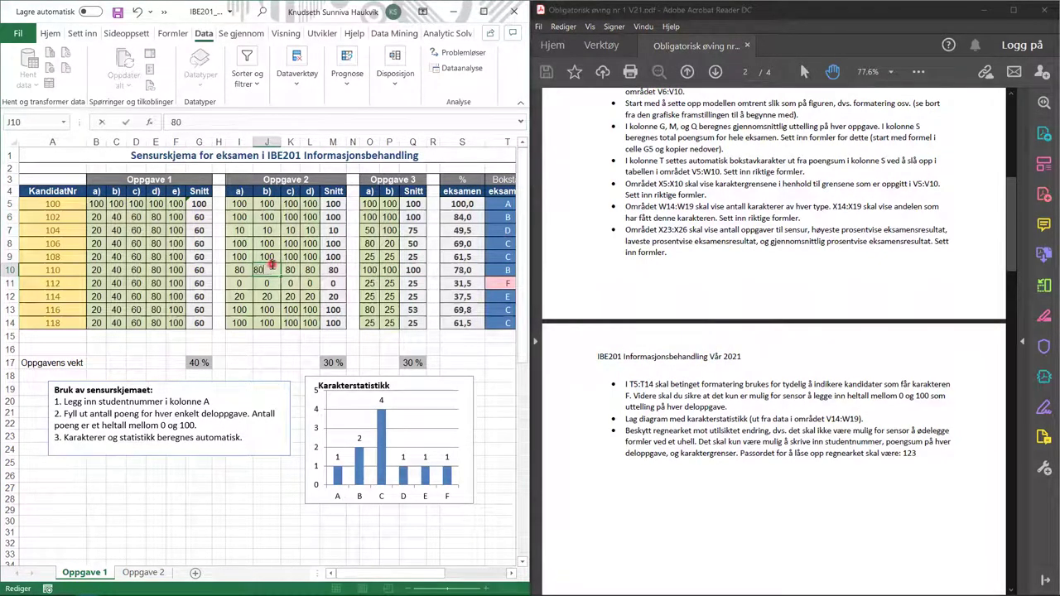
pyautogui.press('Return')
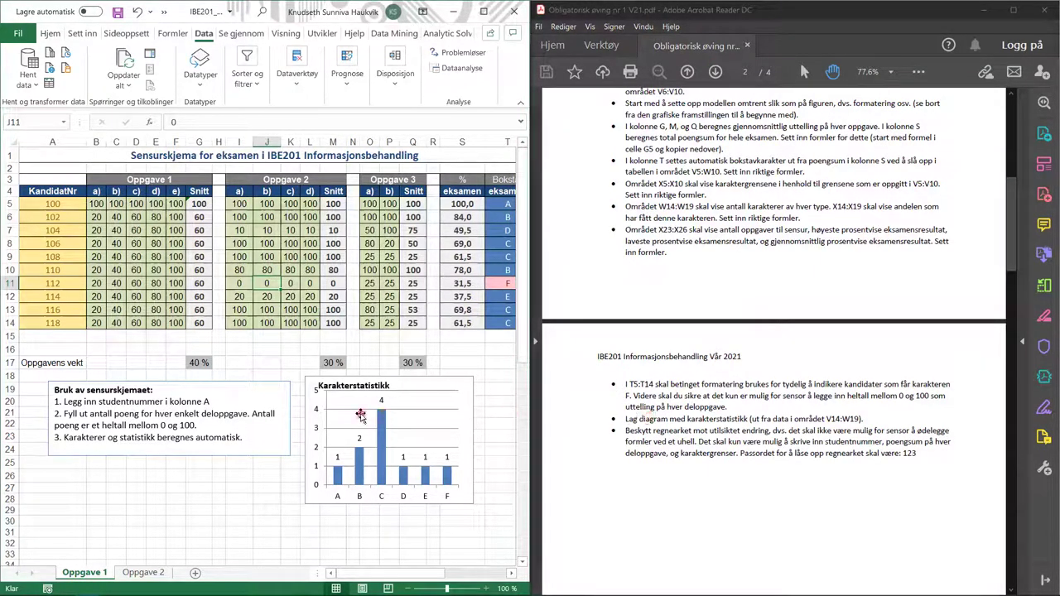
pyautogui.click(360, 413)
# - Insert a clustered column chart of the grade counts in V14:W19
pyautogui.moveTo(350, 572); pyautogui.dragTo(464, 575)
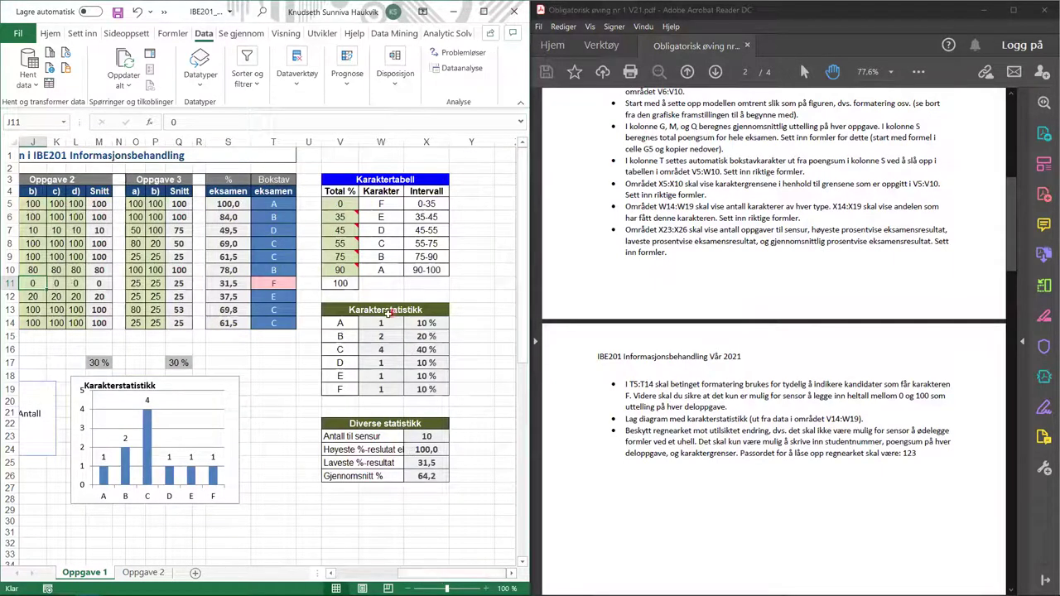
pyautogui.moveTo(346, 320); pyautogui.dragTo(392, 391)
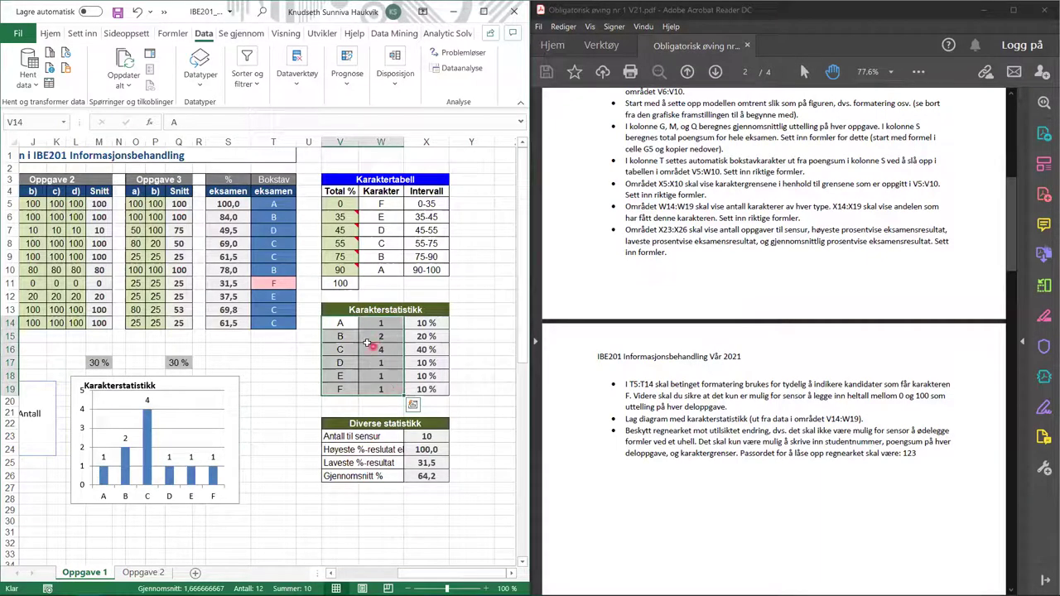
pyautogui.click(85, 35)
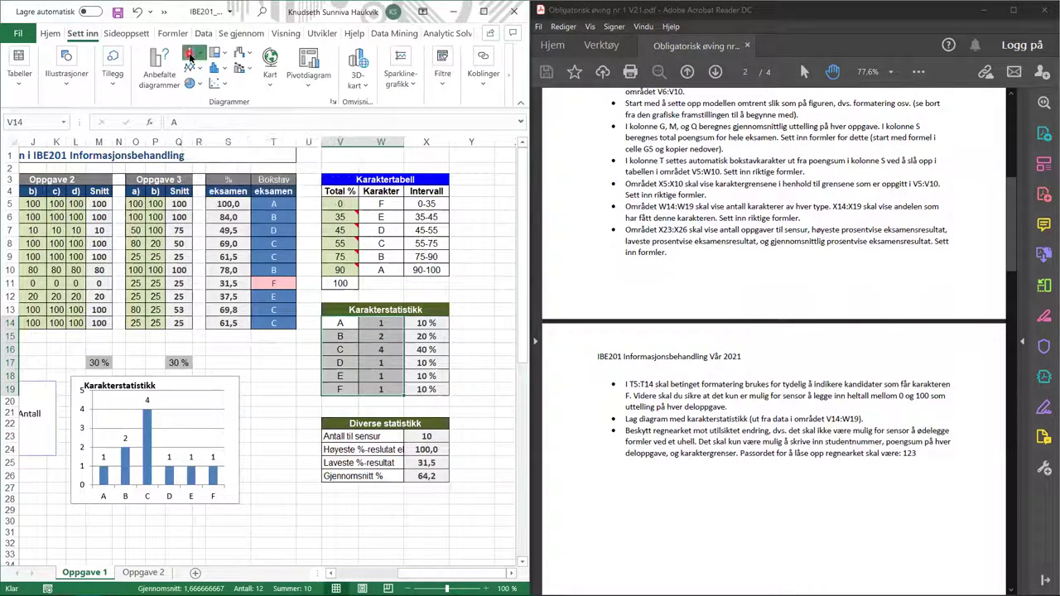
pyautogui.click(191, 56)
pyautogui.click(201, 98)
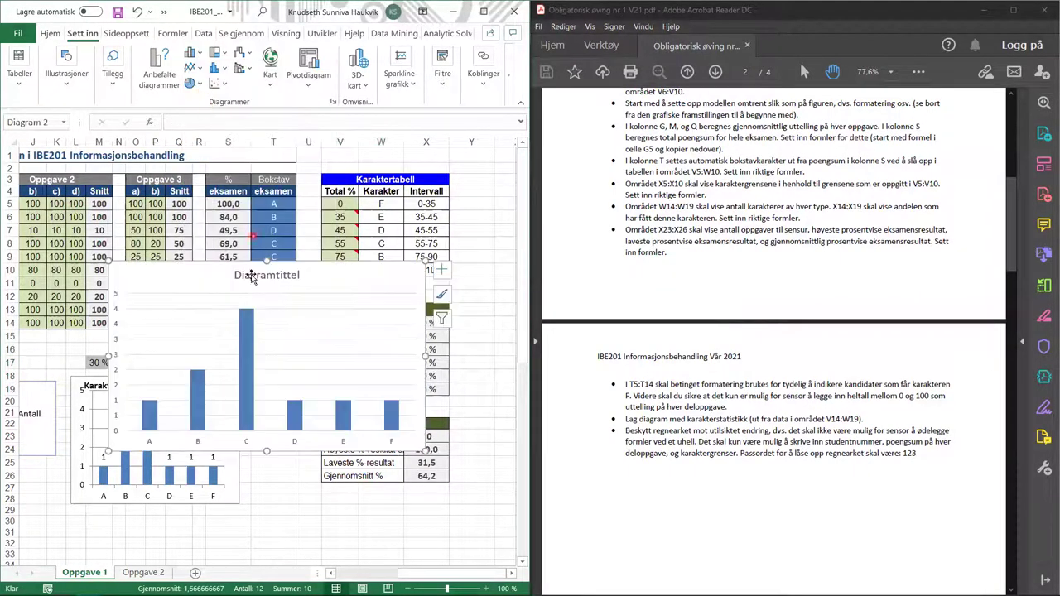
pyautogui.moveTo(242, 286); pyautogui.dragTo(274, 293)
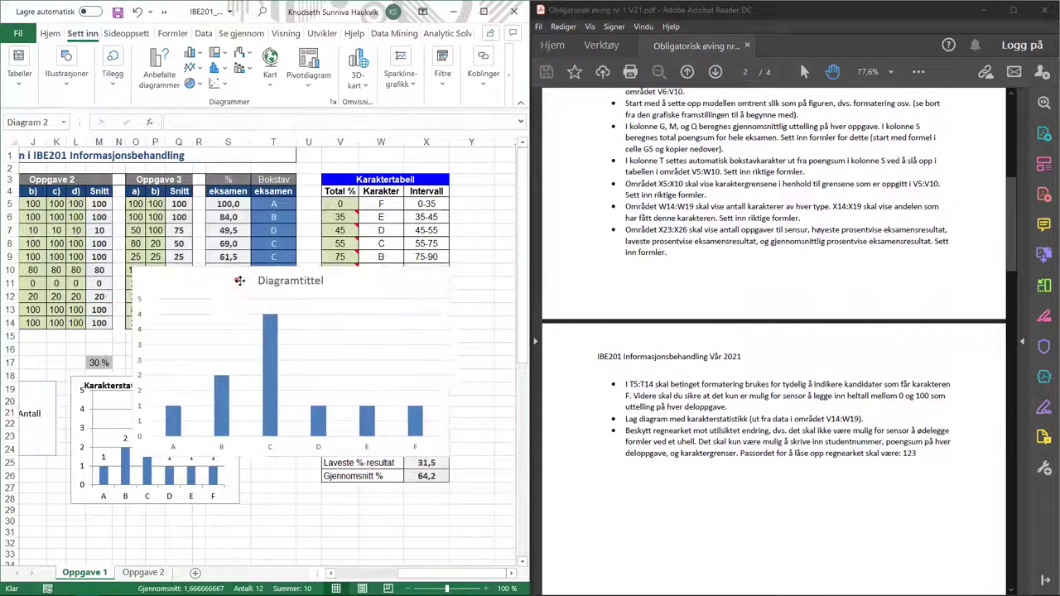
# - Widen the chart and set the vertical axis major unit to 1
pyautogui.click(146, 407)
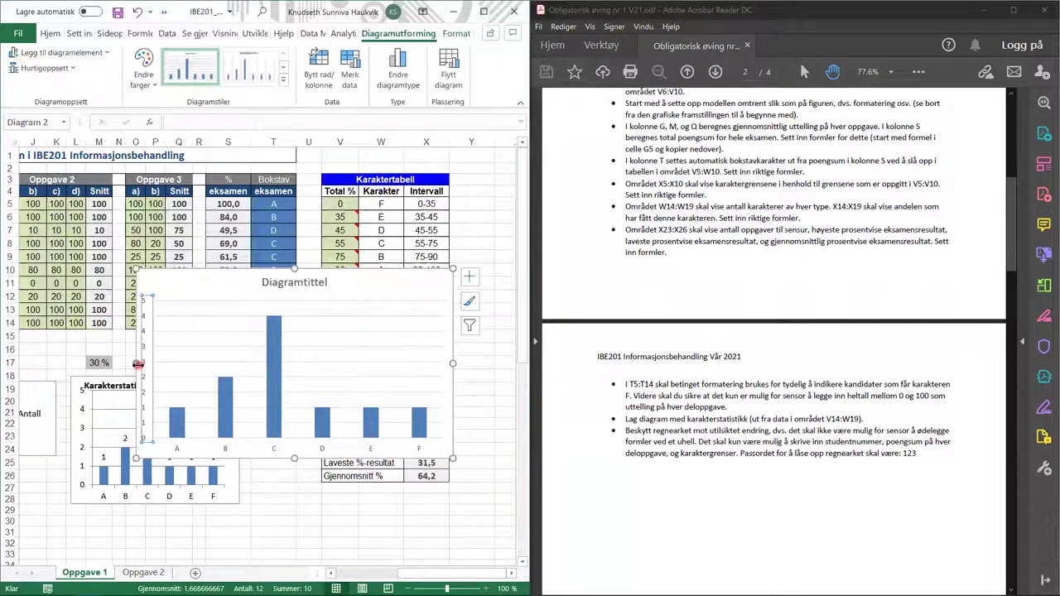
pyautogui.moveTo(139, 365); pyautogui.dragTo(94, 364)
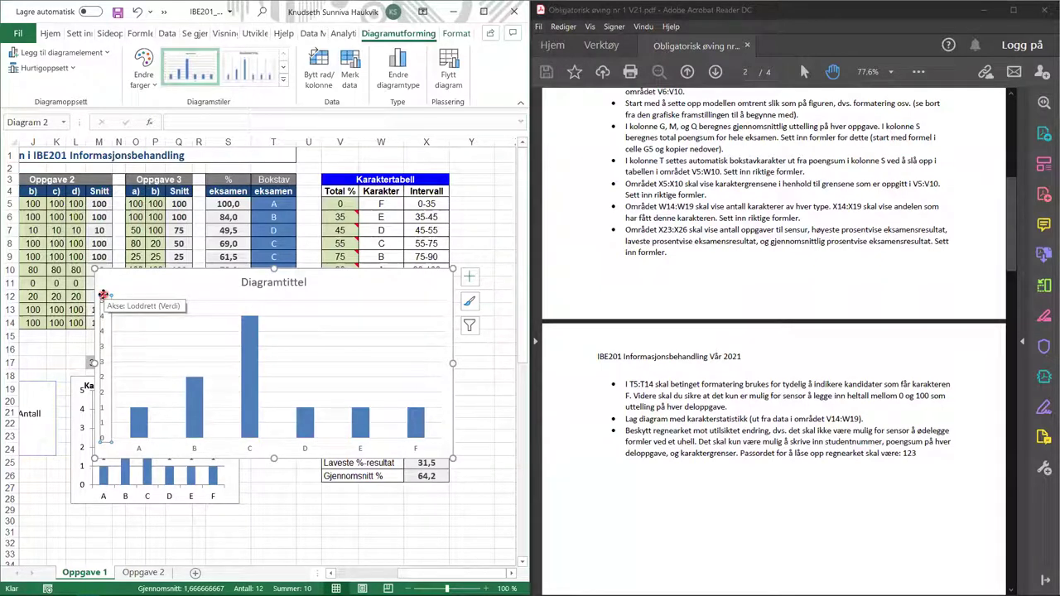
pyautogui.doubleClick(106, 351)
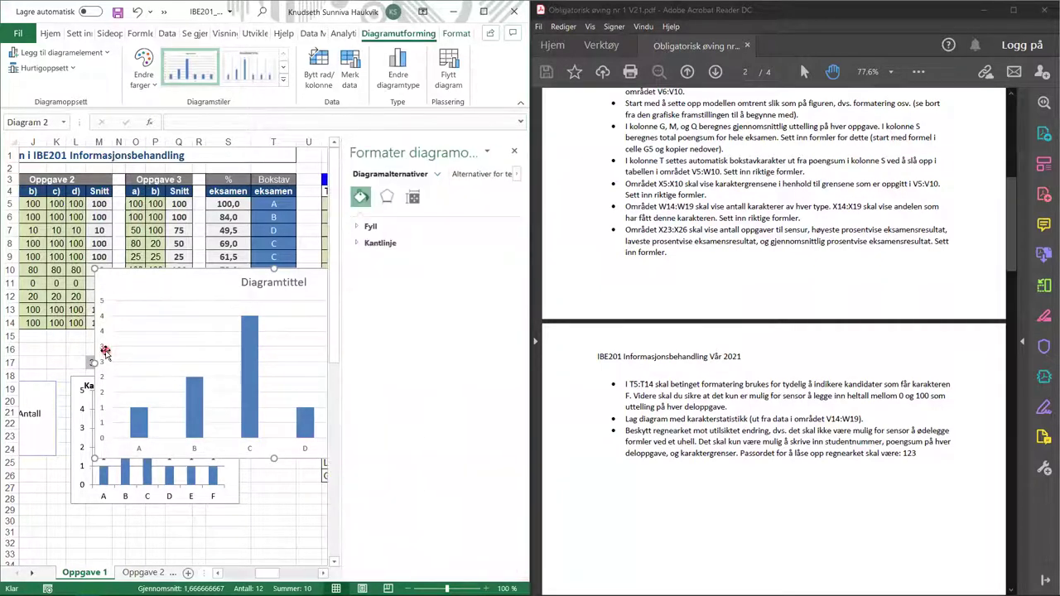
pyautogui.click(462, 176)
pyautogui.click(102, 335)
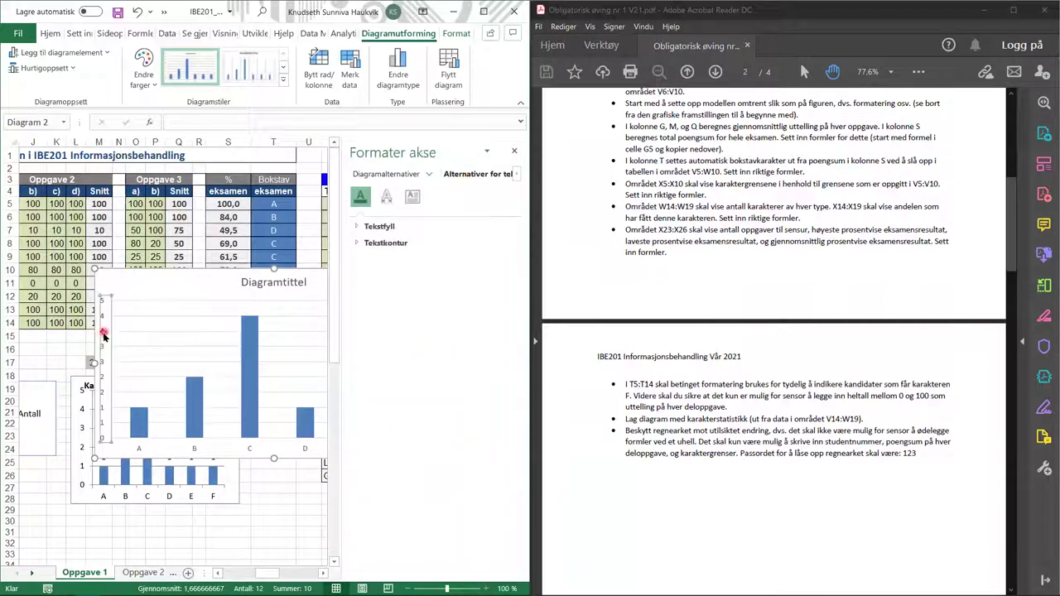
pyautogui.click(413, 197)
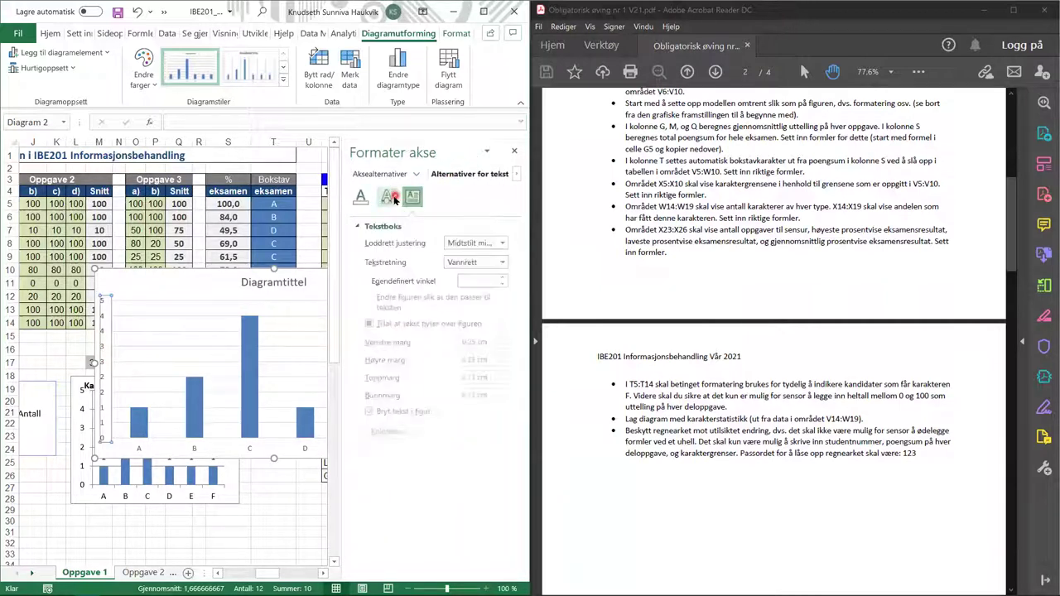
pyautogui.click(394, 199)
pyautogui.click(384, 175)
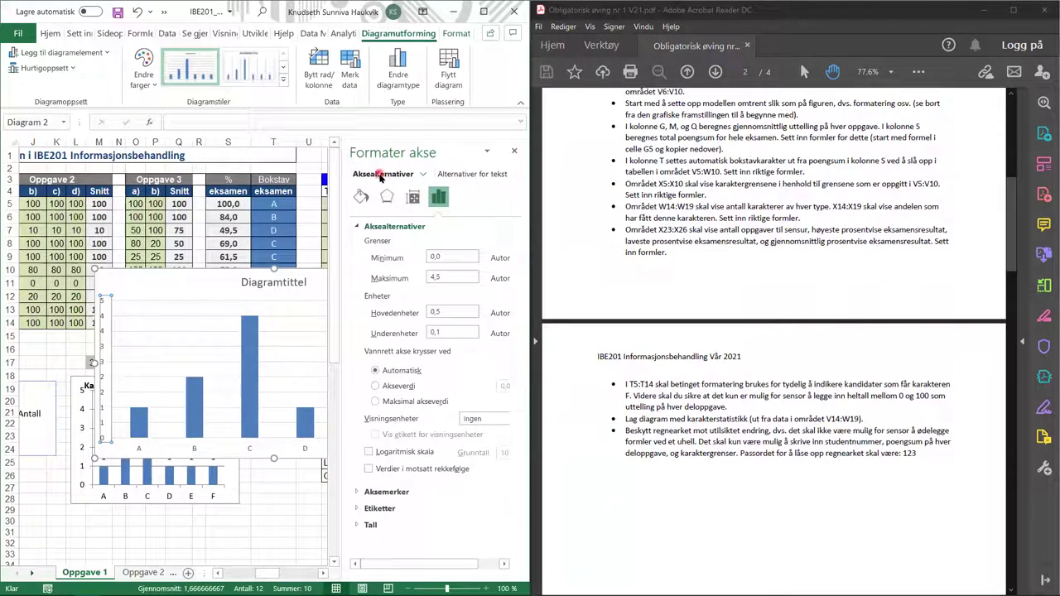
pyautogui.click(453, 309)
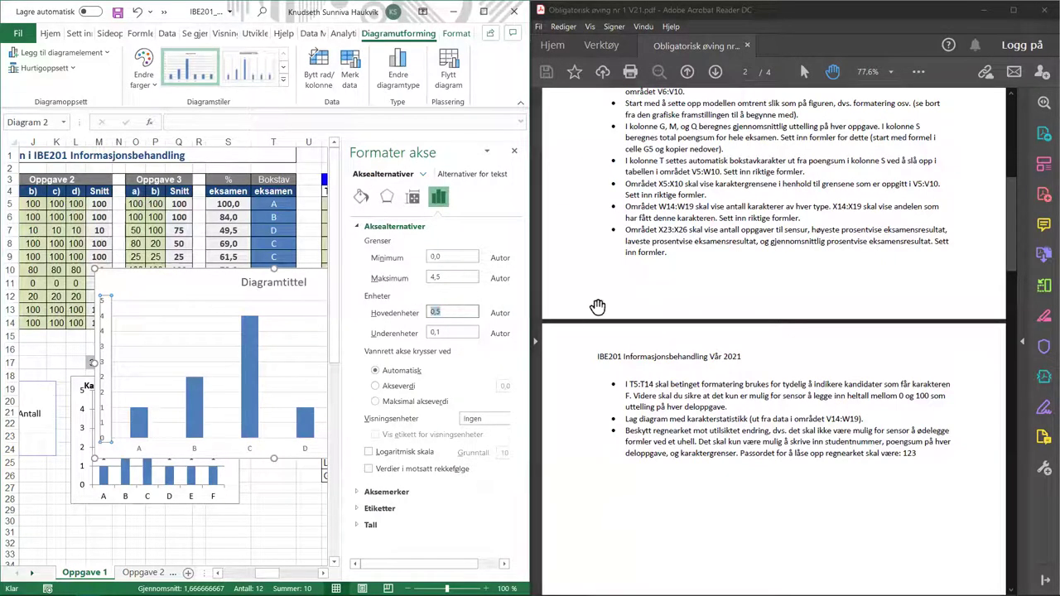
pyautogui.write('1')
pyautogui.press('Return')
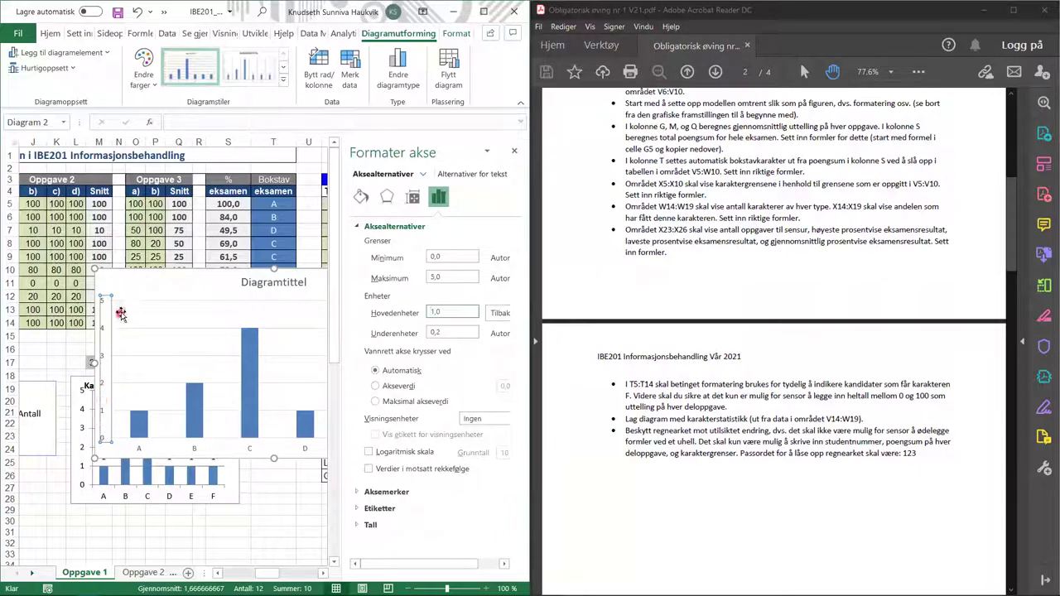
# - Move the Karakterstatistikk chart left and delete the extra untitled chart
pyautogui.click(277, 283)
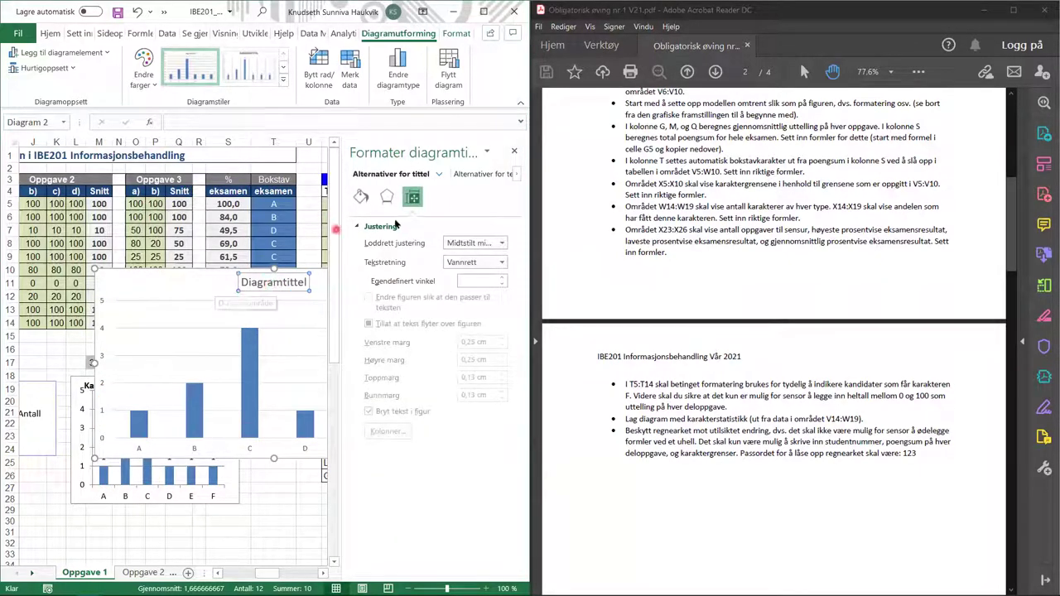
pyautogui.moveTo(203, 279); pyautogui.dragTo(122, 282)
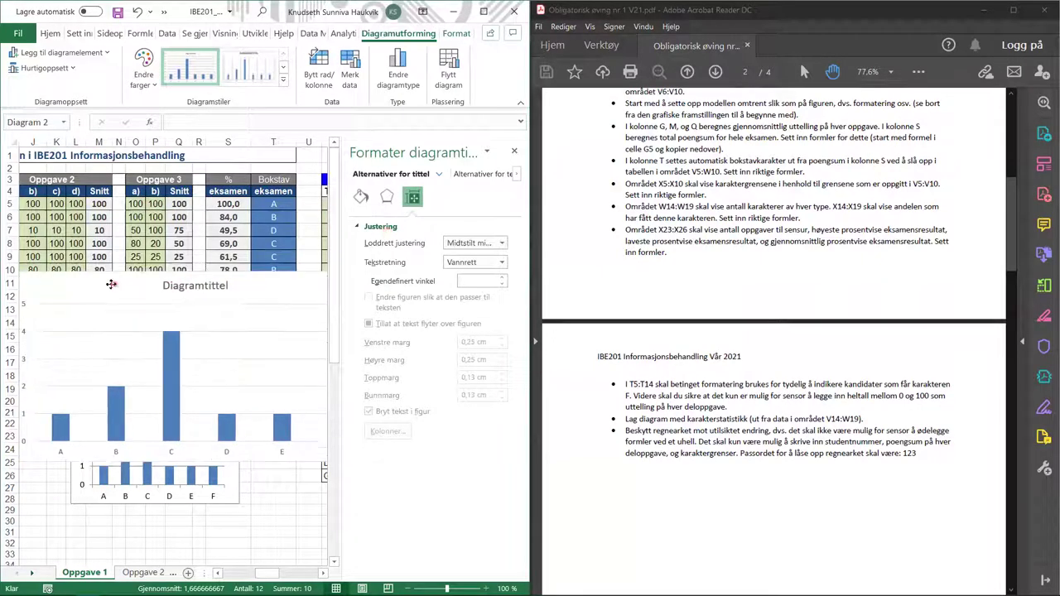
pyautogui.click(184, 285)
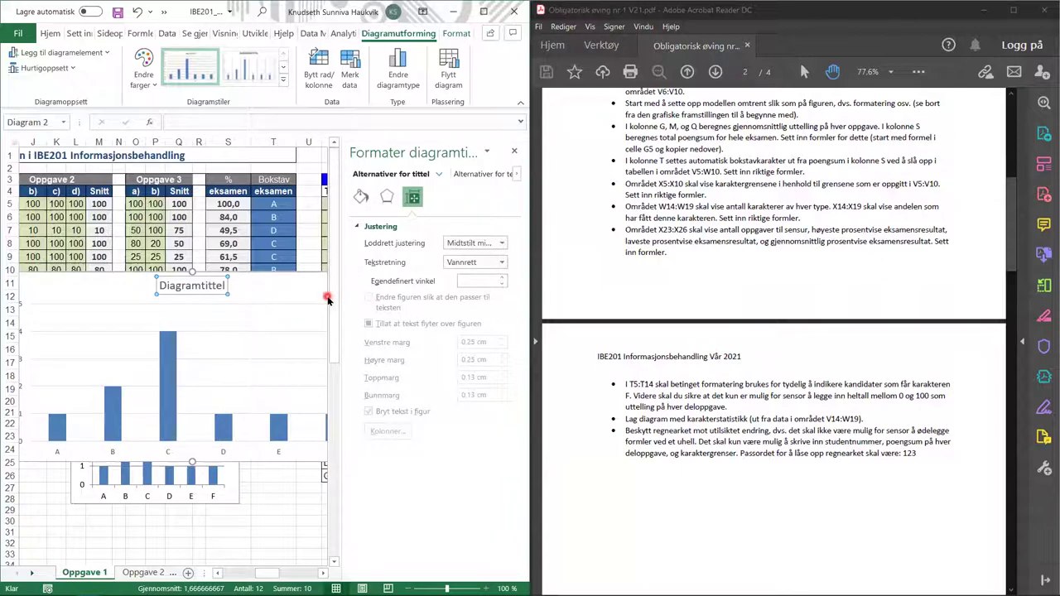
pyautogui.click(282, 427)
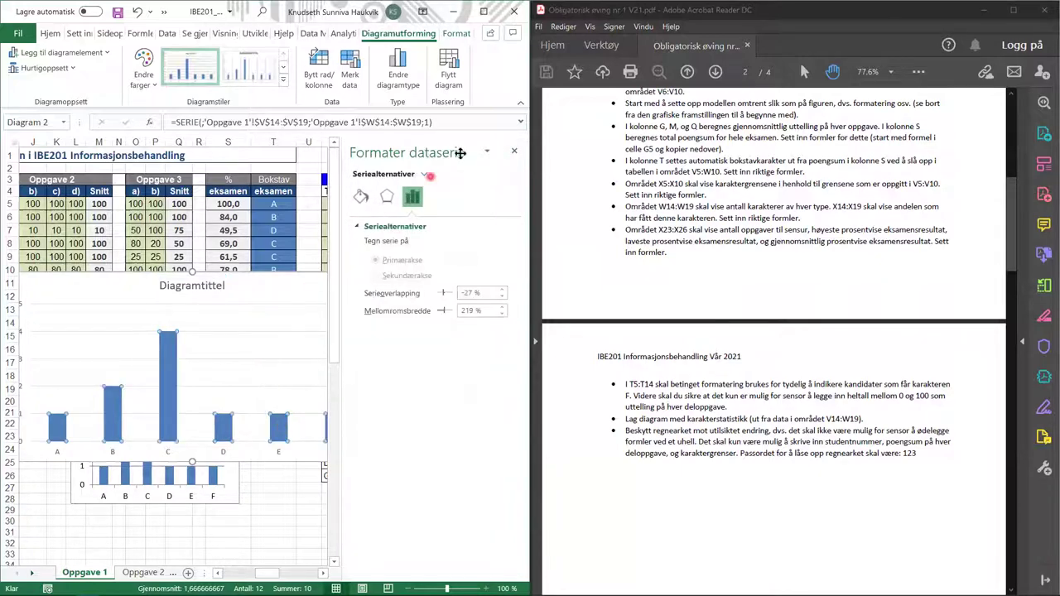
pyautogui.click(513, 153)
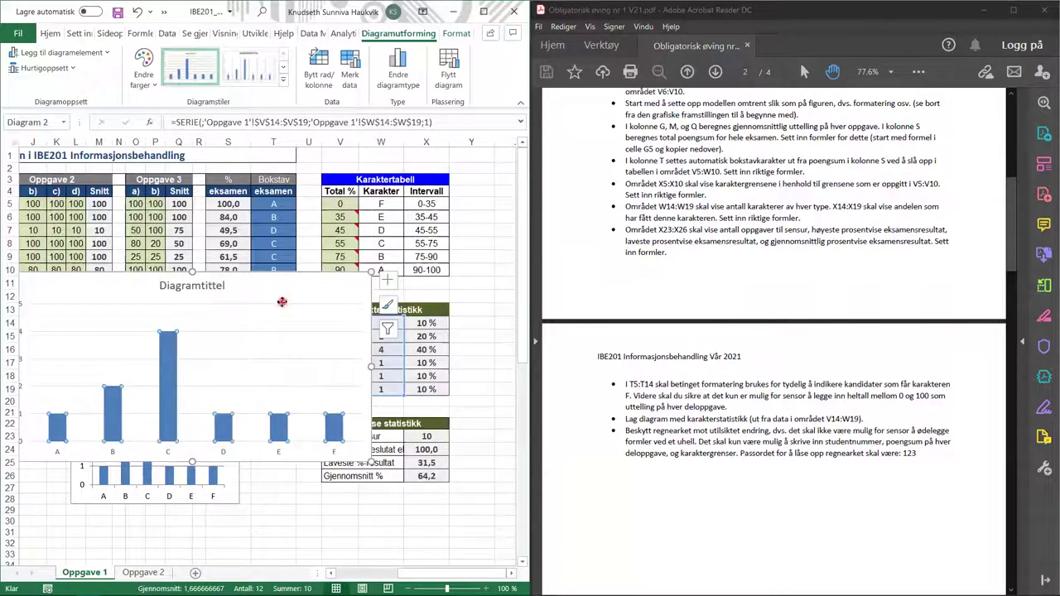
pyautogui.press('Delete')
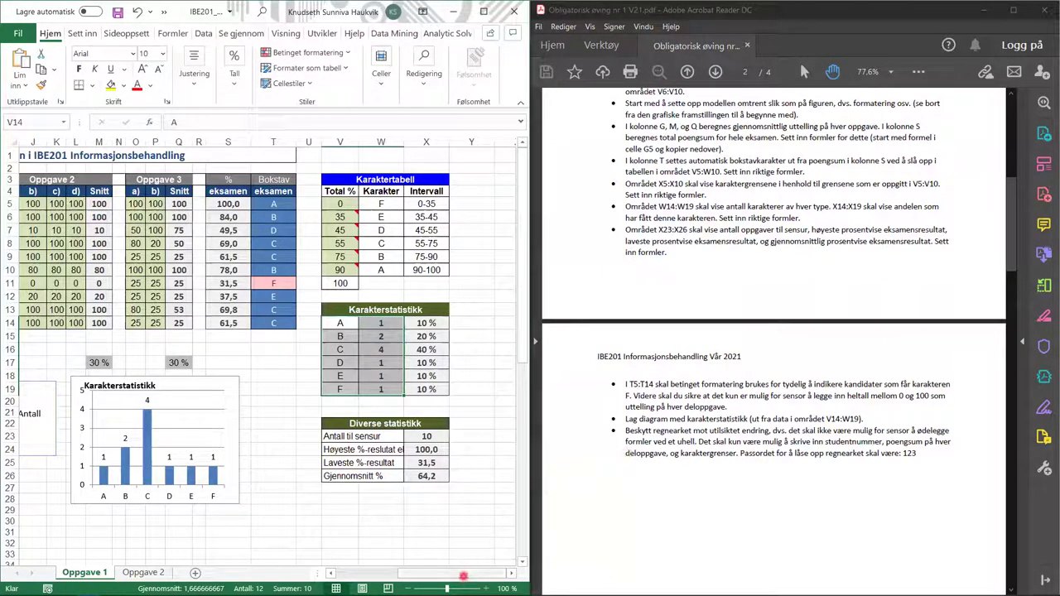
# - Select A5:F14, I5:L14, O5:P14 and V5:V10 as one multi-range selection
pyautogui.moveTo(464, 572); pyautogui.dragTo(362, 570)
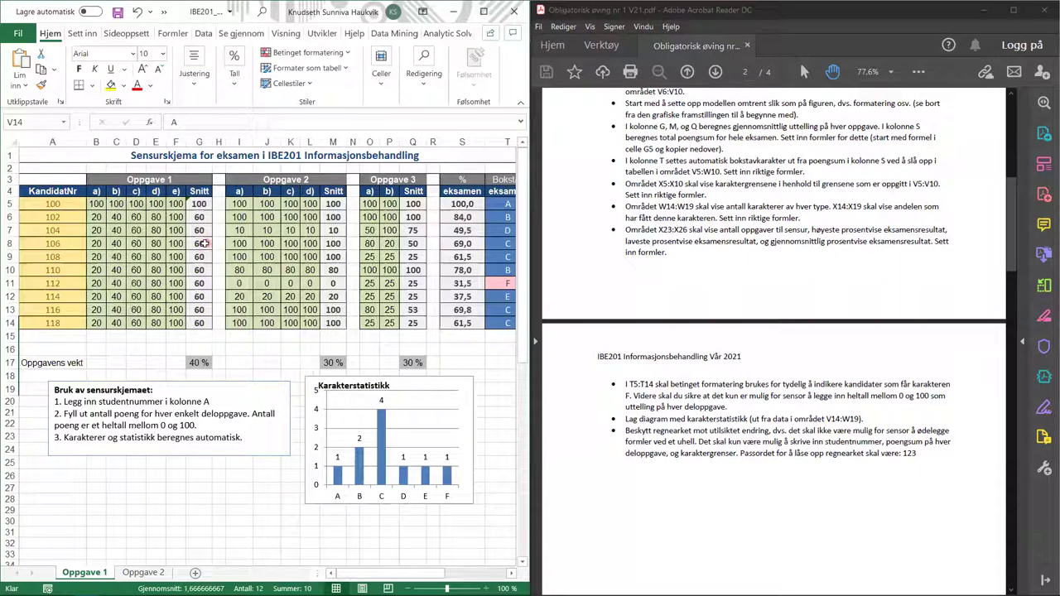
pyautogui.moveTo(64, 207); pyautogui.dragTo(177, 324)
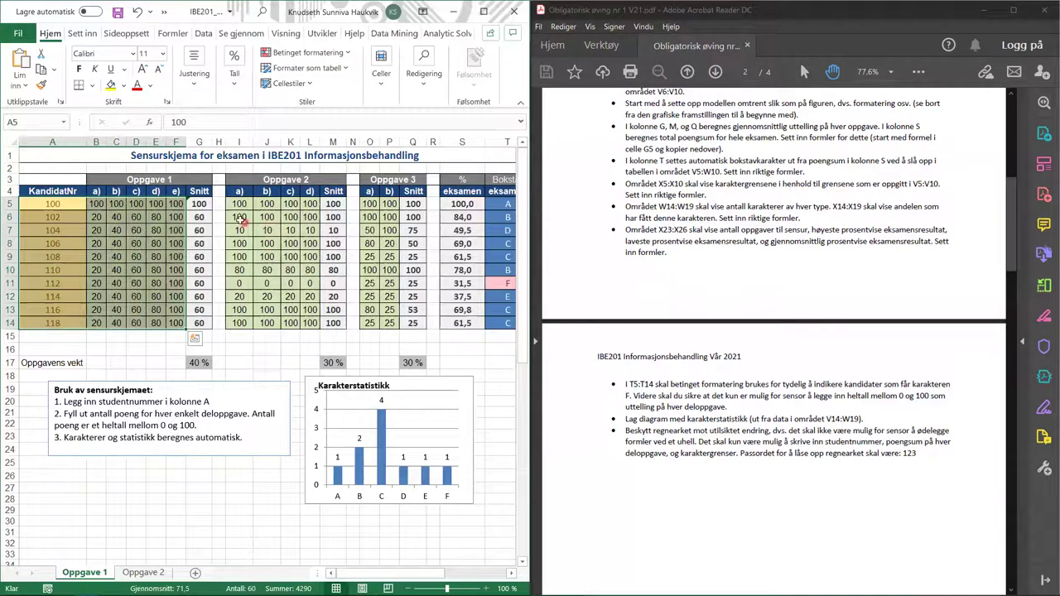
pyautogui.moveTo(240, 204); pyautogui.dragTo(310, 323)
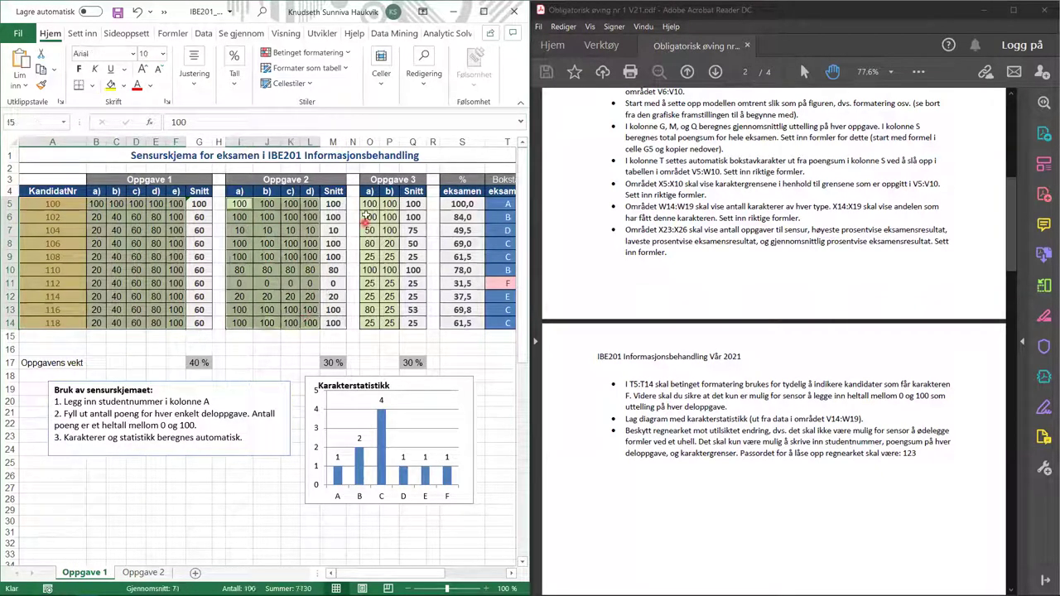
pyautogui.moveTo(370, 204); pyautogui.dragTo(389, 323)
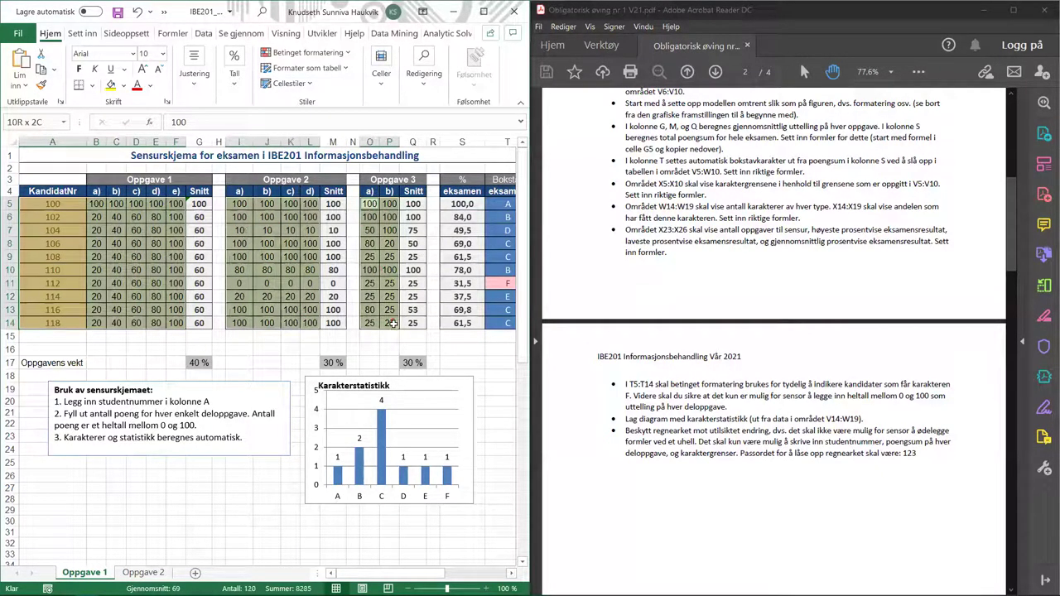
pyautogui.click(511, 576)
pyautogui.click(511, 576)
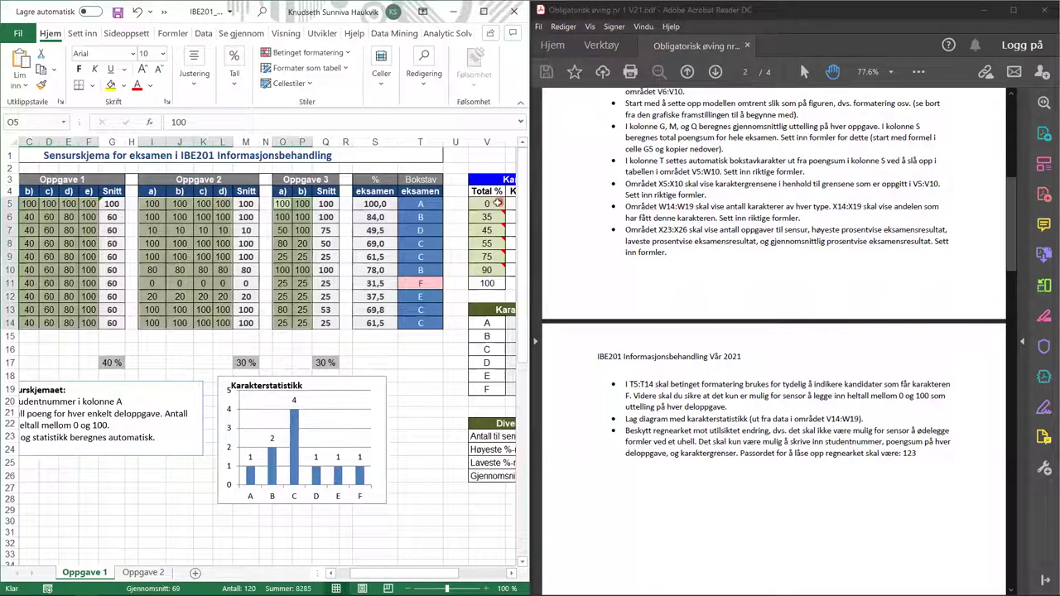
pyautogui.moveTo(493, 203); pyautogui.dragTo(492, 269)
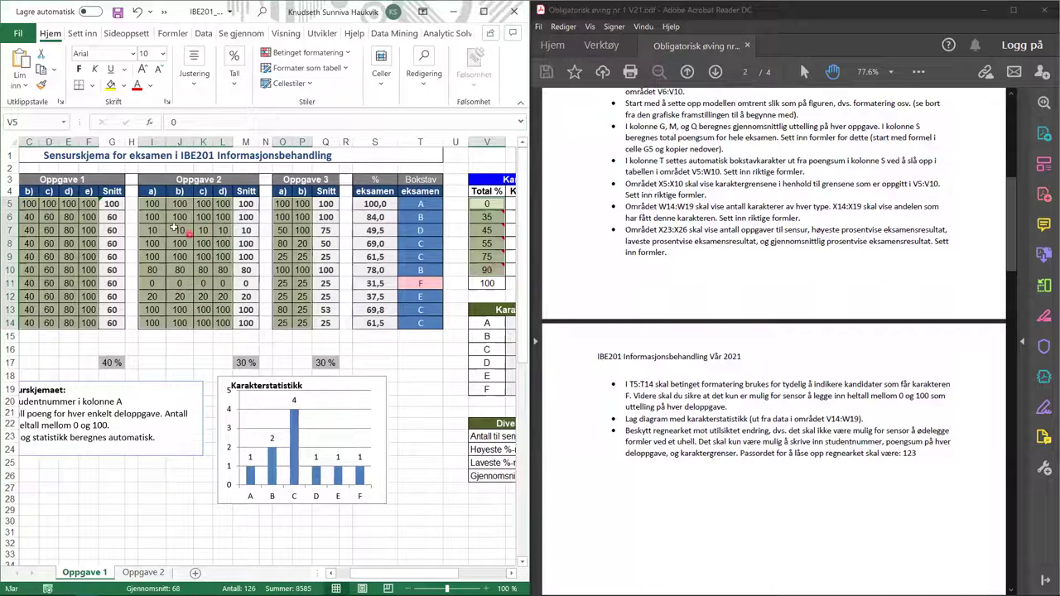
# - Clear the Låst option under Beskyttelse in Formater celler for the selected cells
pyautogui.rightClick(40, 244)
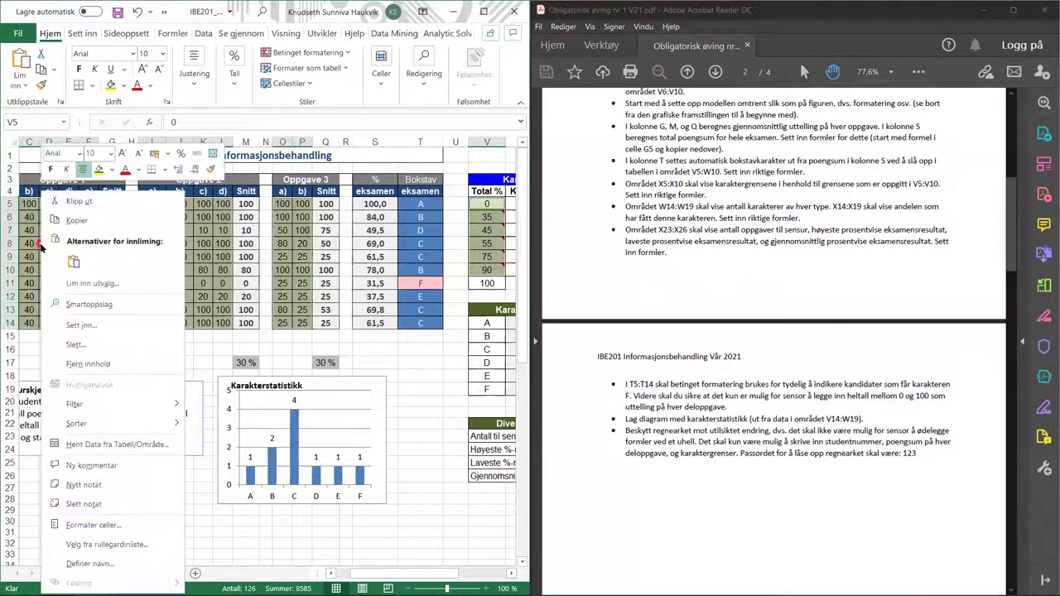
pyautogui.click(93, 525)
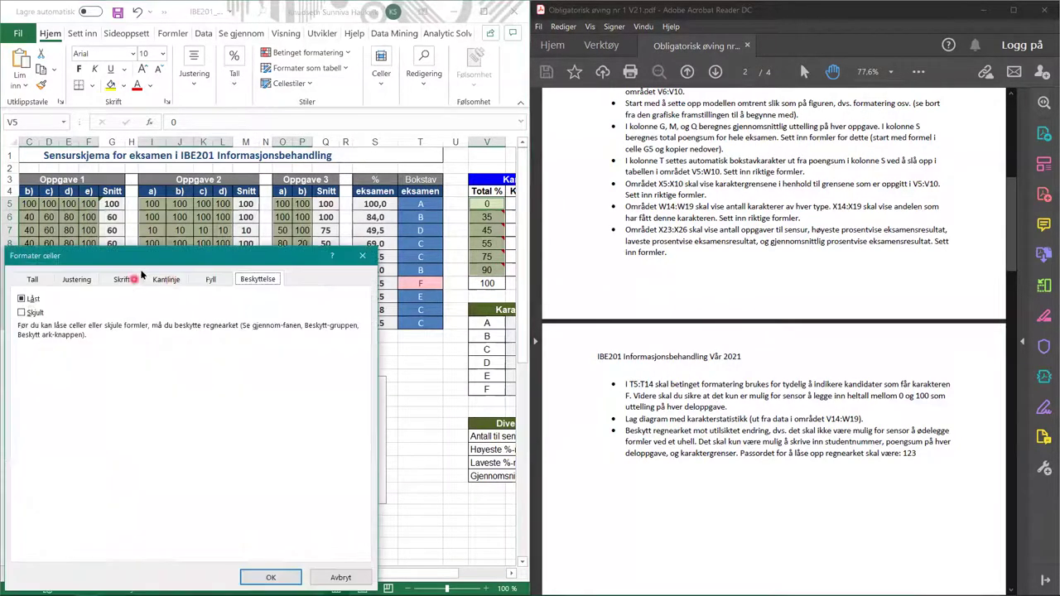
pyautogui.click(25, 300)
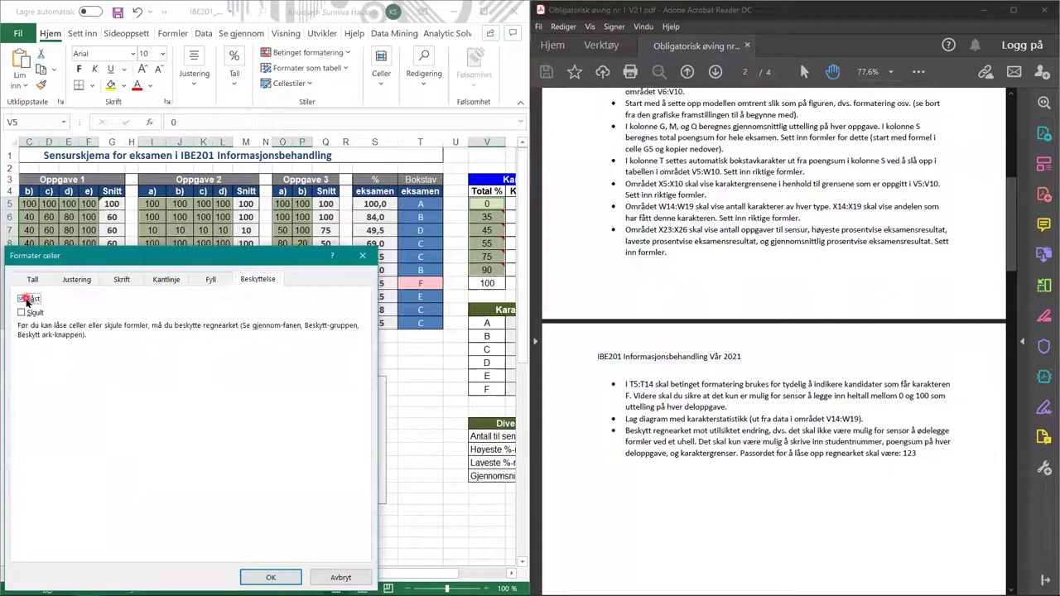
pyautogui.click(22, 301)
pyautogui.click(260, 579)
pyautogui.click(208, 470)
pyautogui.click(271, 584)
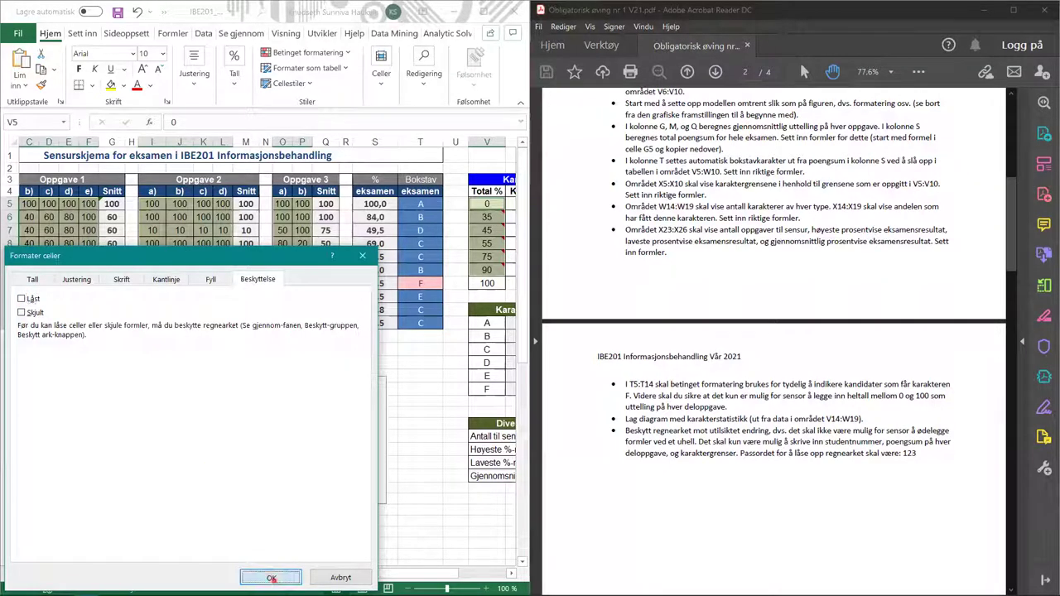
pyautogui.moveTo(371, 576); pyautogui.dragTo(311, 576)
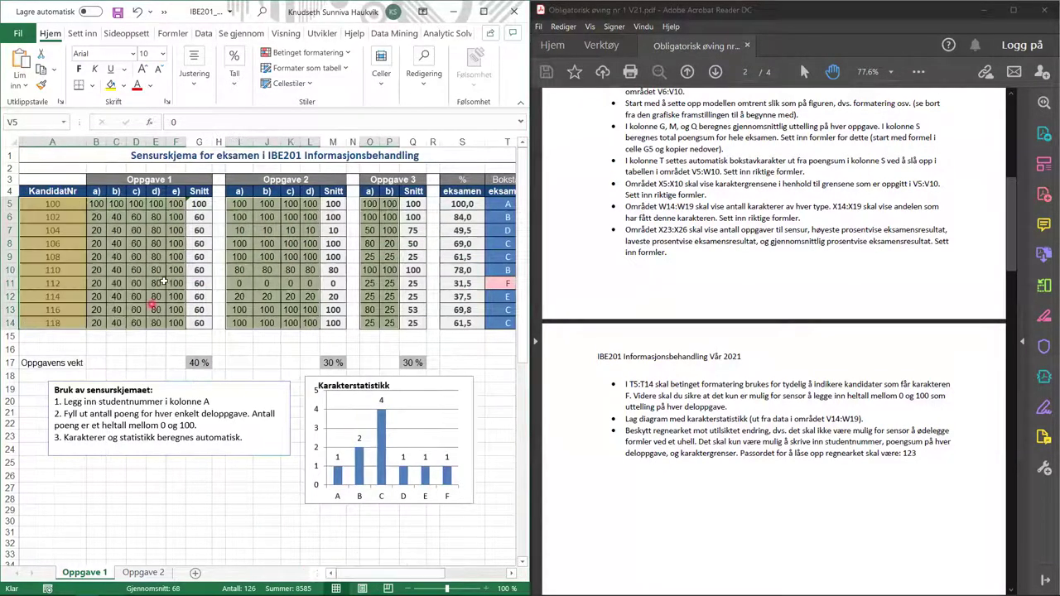
# - Protect the Oppgave 1 sheet via Beskytt ark, entering and confirming a password
pyautogui.click(231, 475)
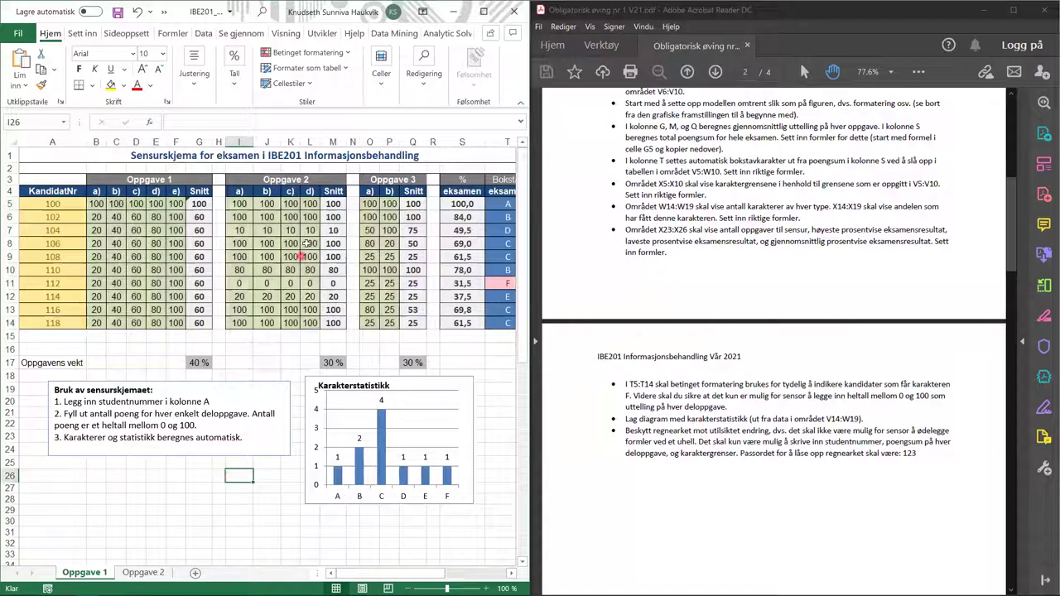
pyautogui.click(222, 34)
pyautogui.click(433, 73)
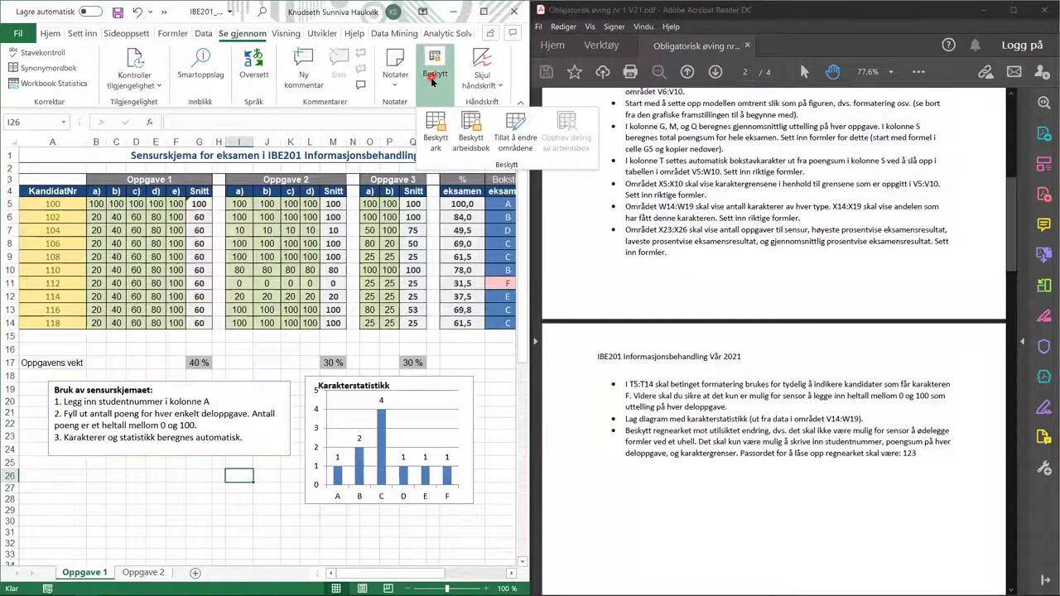
pyautogui.click(436, 132)
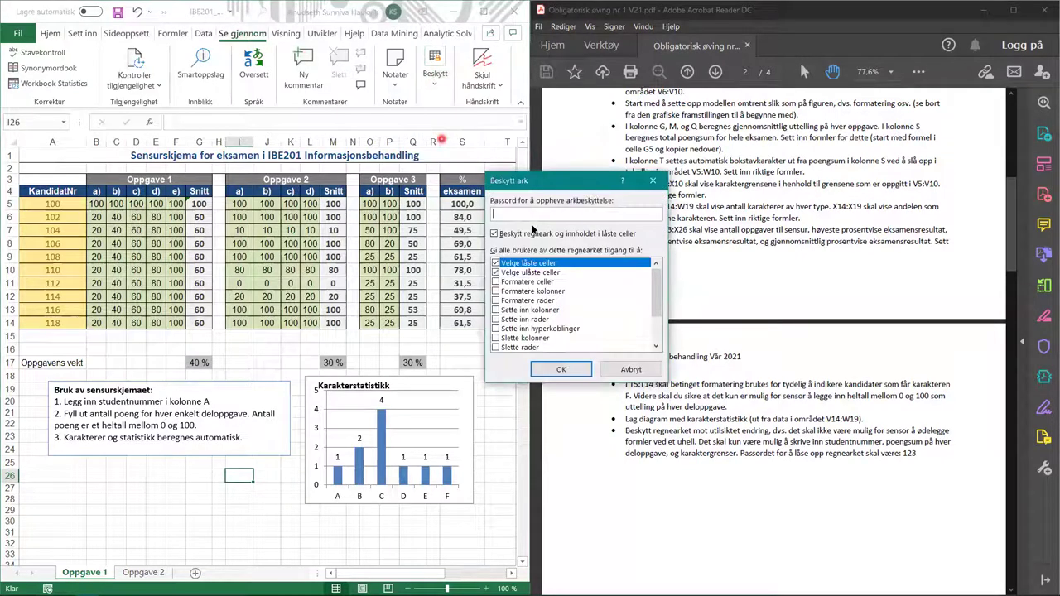
pyautogui.write('123')
pyautogui.click(561, 369)
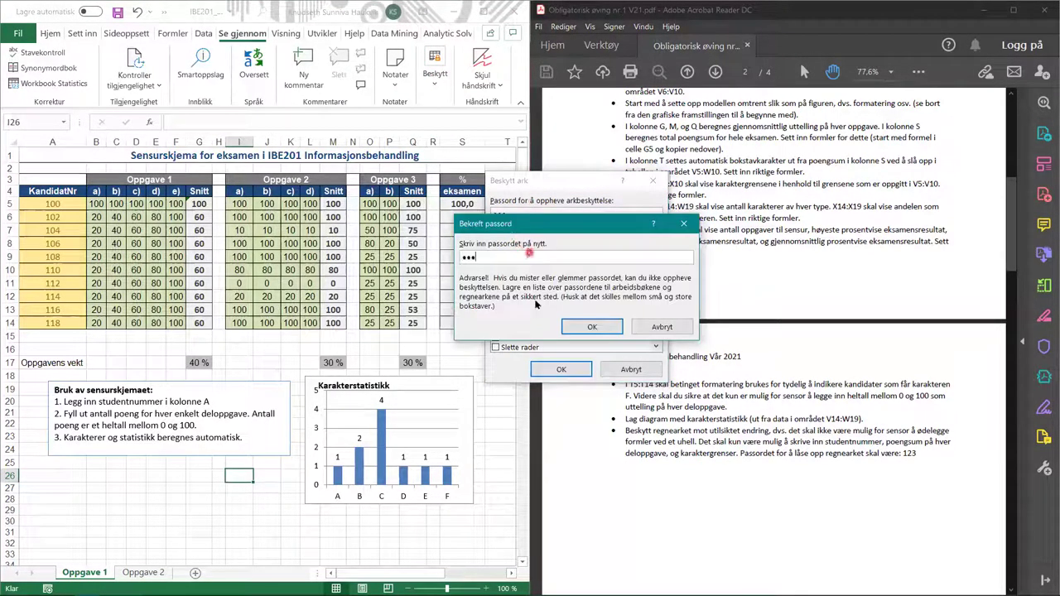
pyautogui.write('123')
pyautogui.click(592, 327)
# - Test protection: change K7 to 5 and back to 10, then confirm M7's formula is refused
pyautogui.click(305, 230)
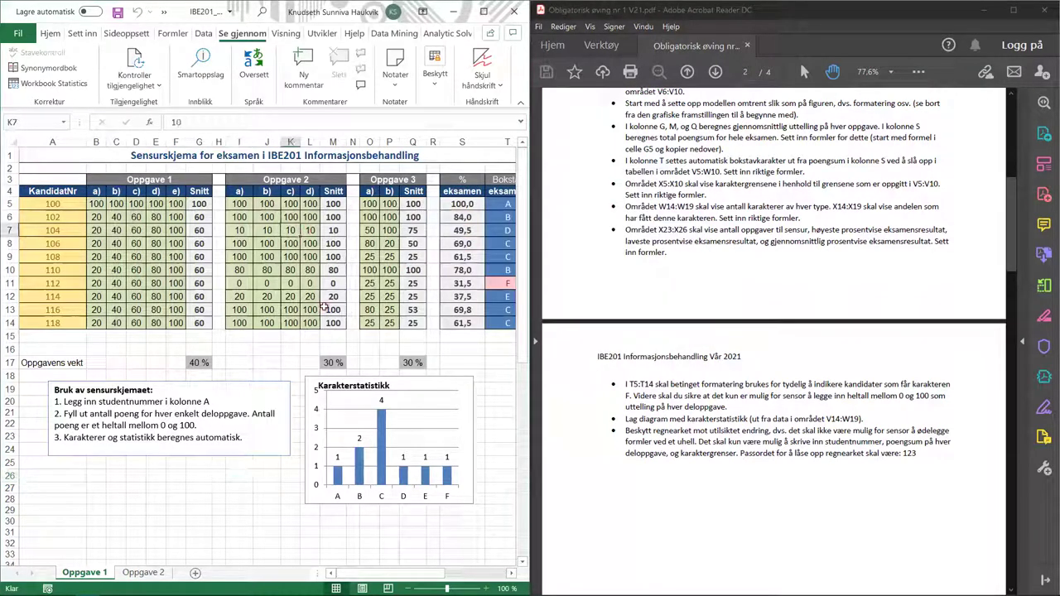
pyautogui.write('5')
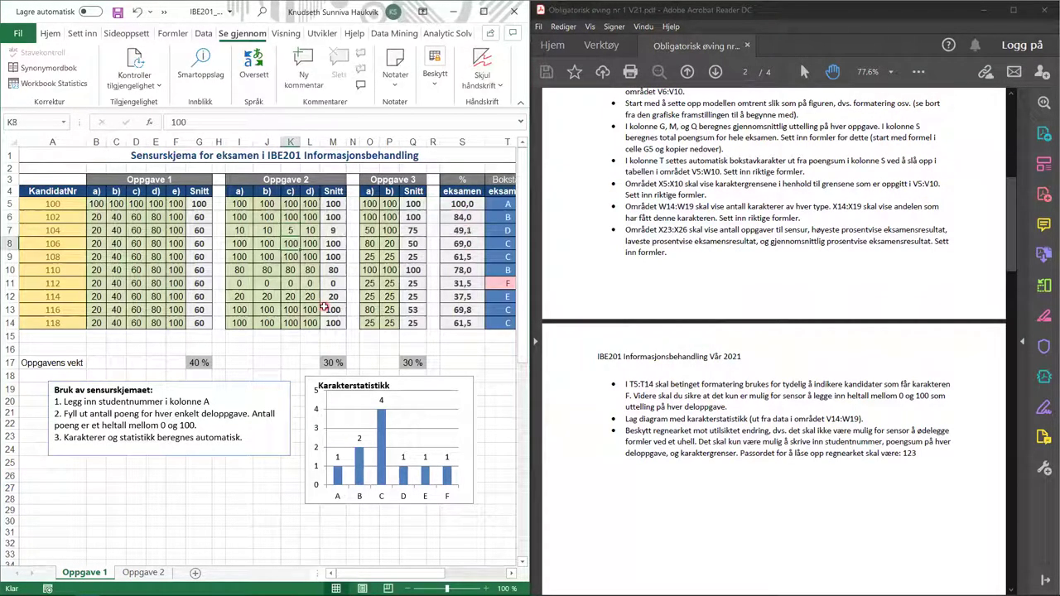
pyautogui.click(292, 232)
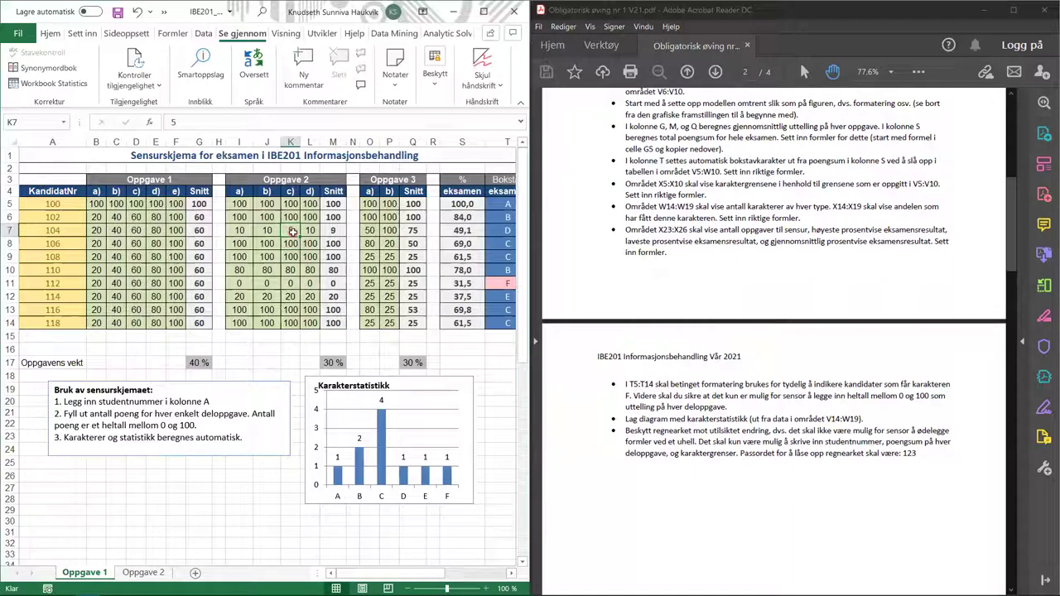
pyautogui.write('10')
pyautogui.press('Return')
pyautogui.click(332, 230)
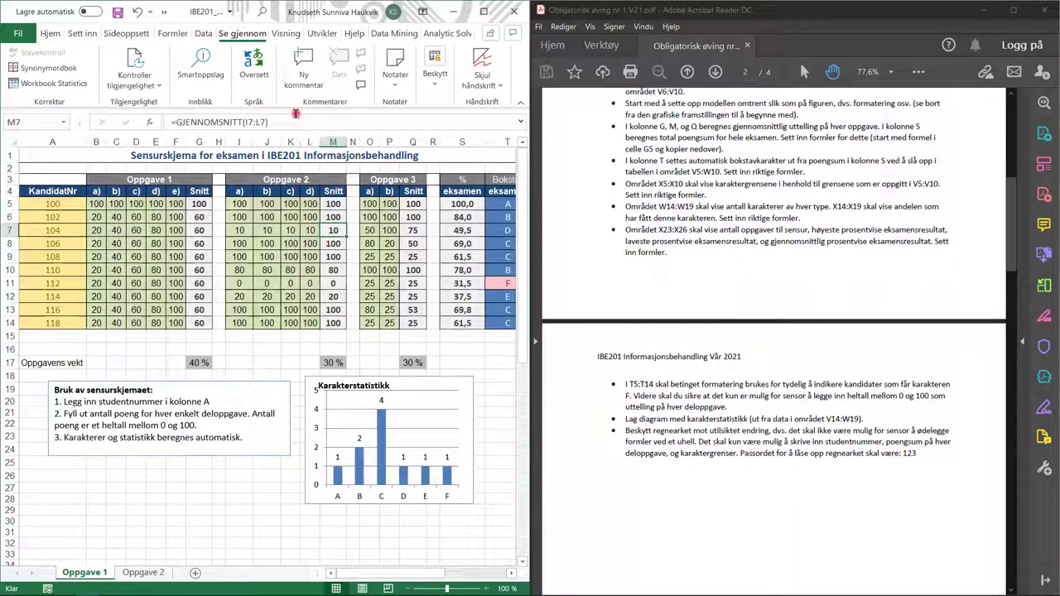
pyautogui.doubleClick(345, 260)
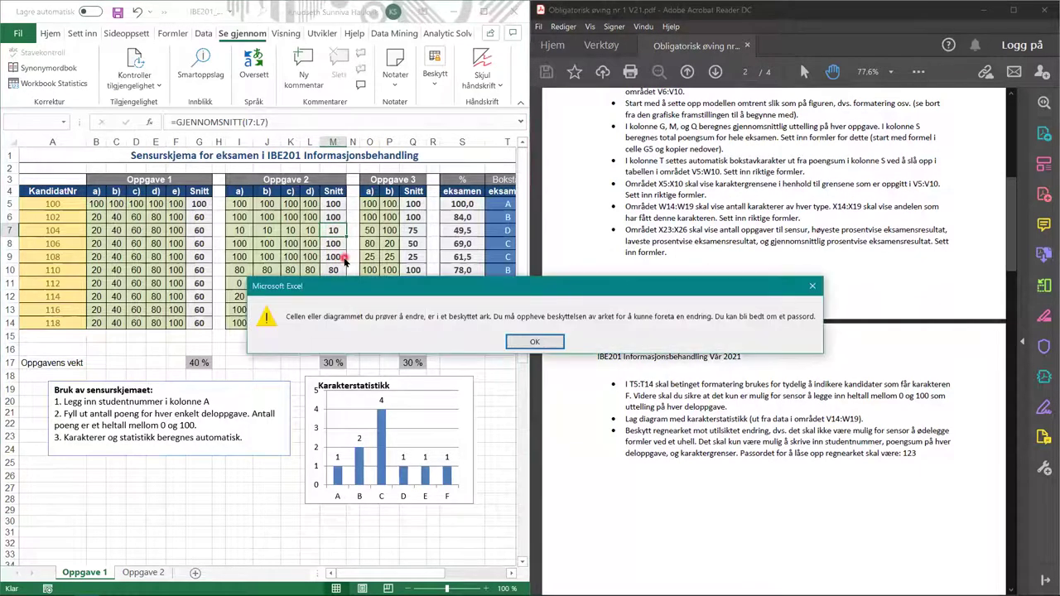
pyautogui.click(547, 348)
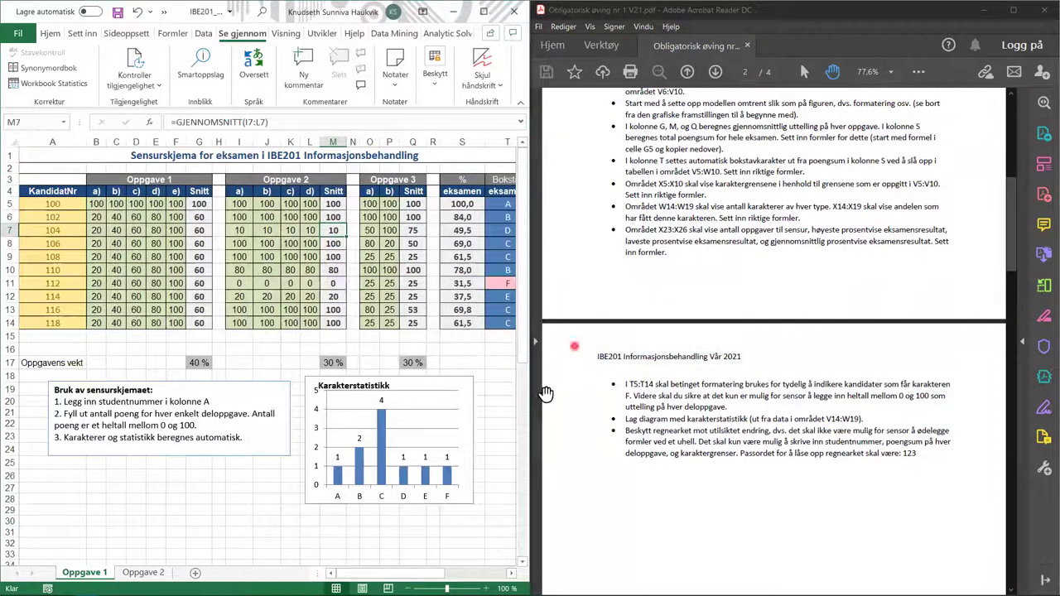
# - Scroll the PDF to 'Oppgave 2 Modellbygging' and switch to the Hovden Dyreklinikk Oppgave 2 sheet
pyautogui.scroll(-8, 651, 373)
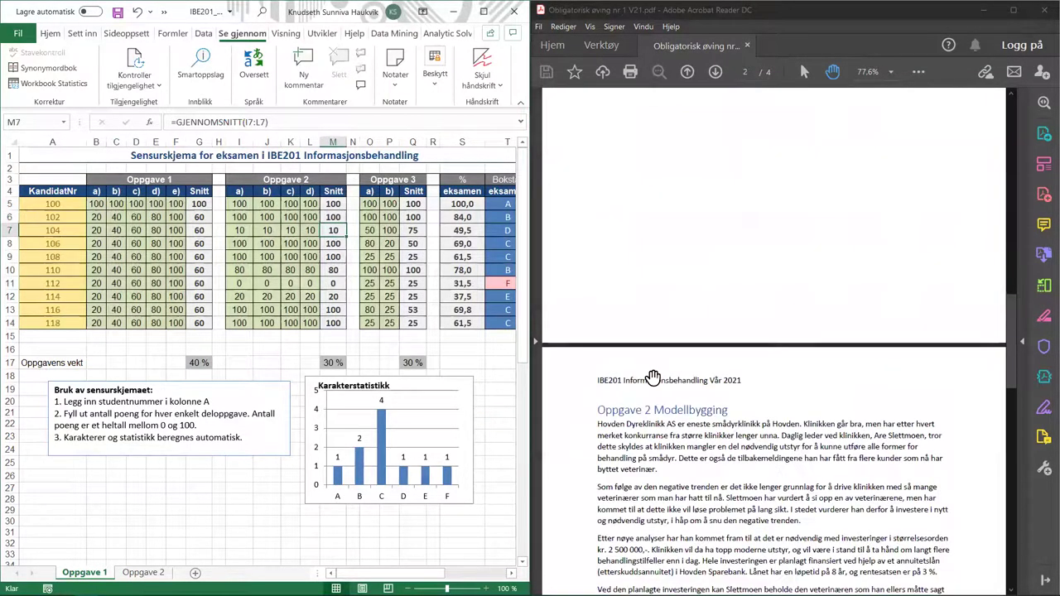
pyautogui.scroll(-5, 652, 378)
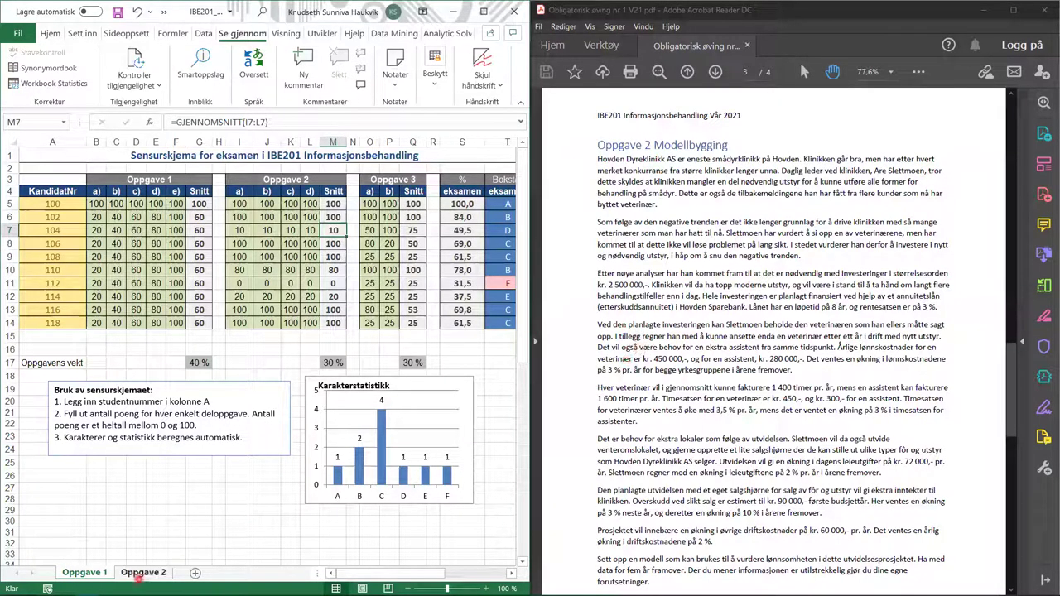
pyautogui.click(138, 578)
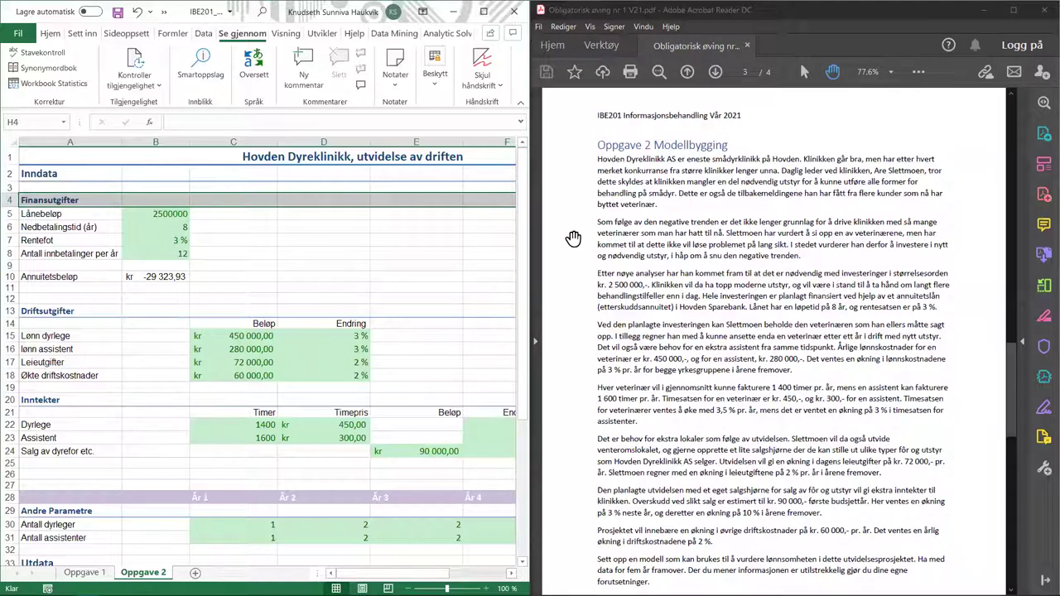
pyautogui.scroll(-2, 573, 238)
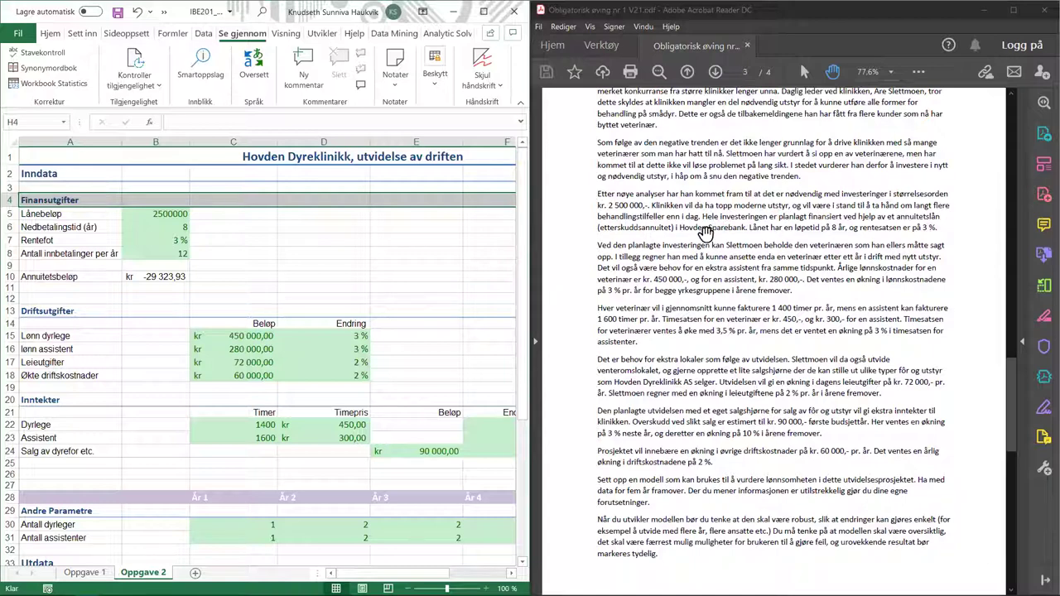
pyautogui.click(933, 224)
pyautogui.click(777, 236)
pyautogui.click(596, 246)
pyautogui.scroll(-2, 254, 309)
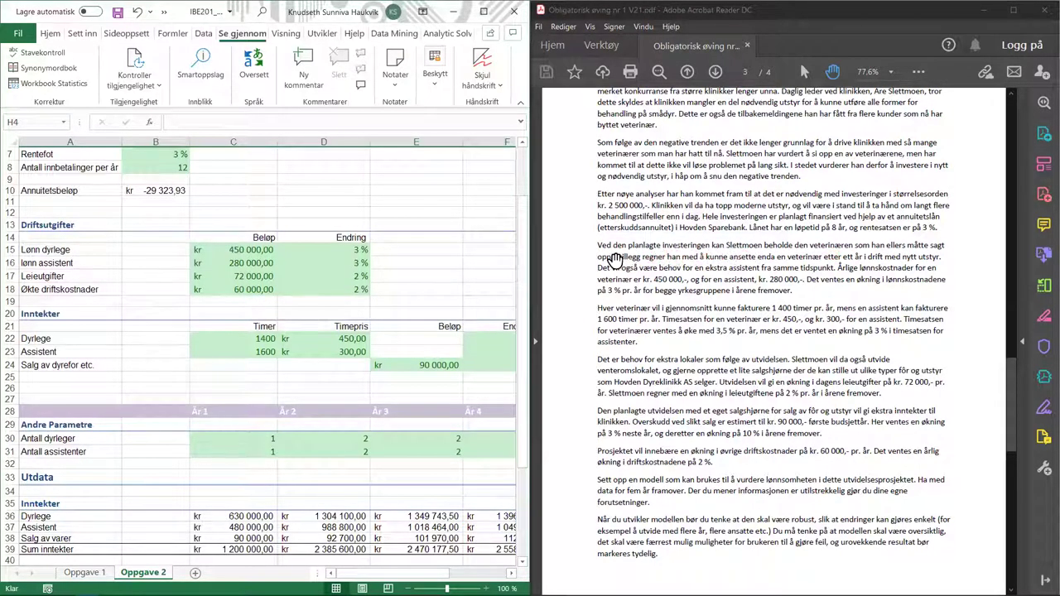
pyautogui.moveTo(600, 265); pyautogui.dragTo(663, 263)
pyautogui.click(836, 268)
pyautogui.moveTo(379, 574); pyautogui.dragTo(407, 578)
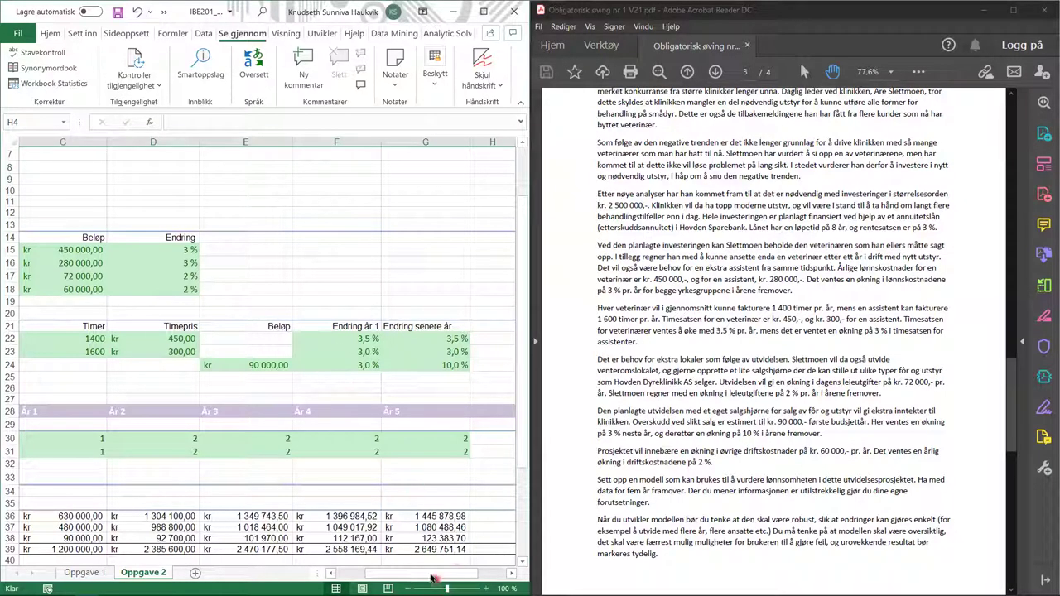
pyautogui.moveTo(423, 575); pyautogui.dragTo(373, 580)
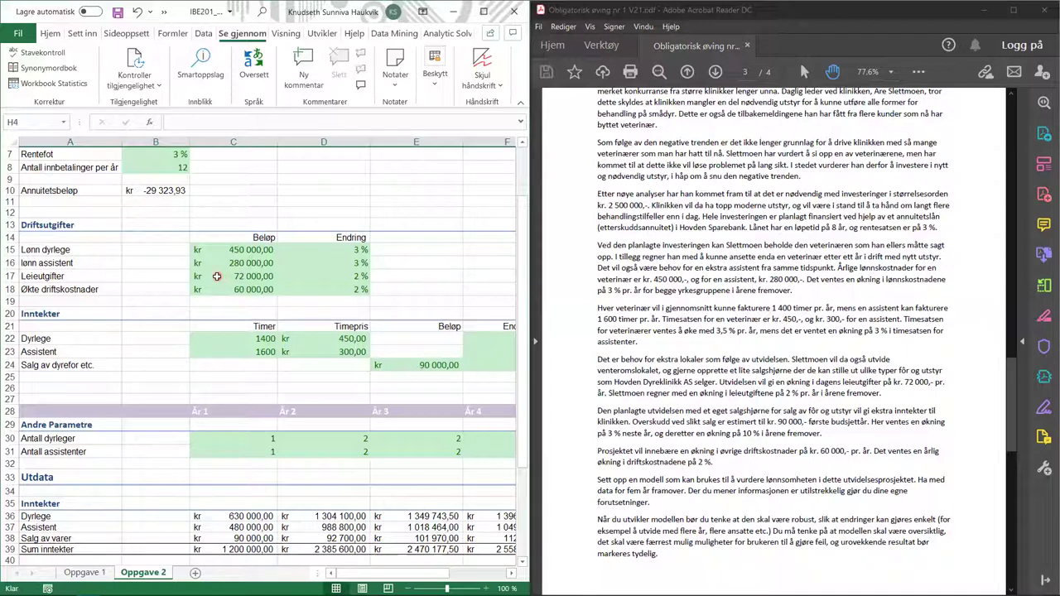
pyautogui.click(217, 277)
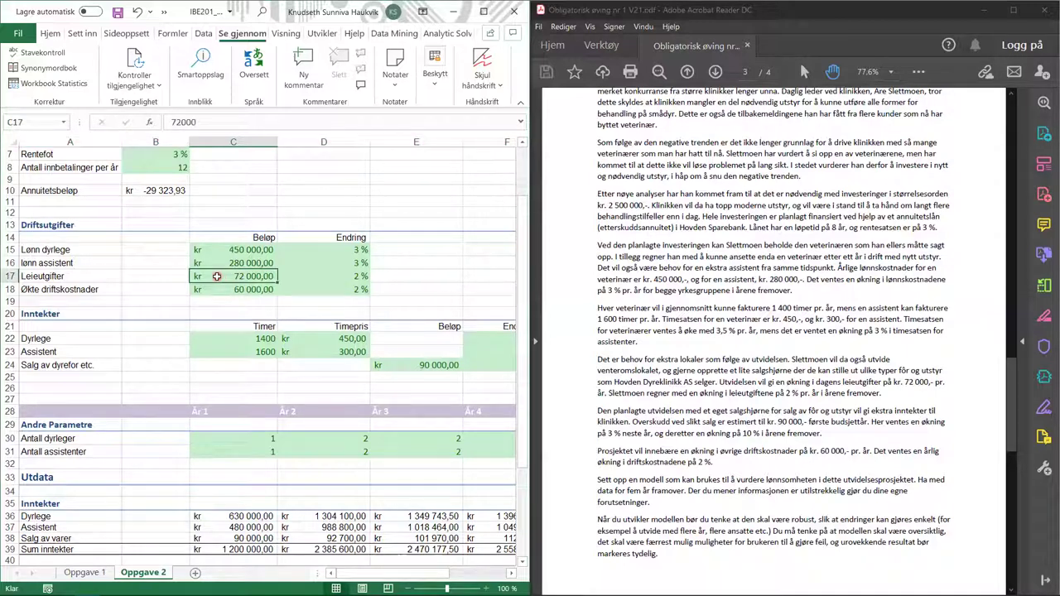
pyautogui.click(317, 277)
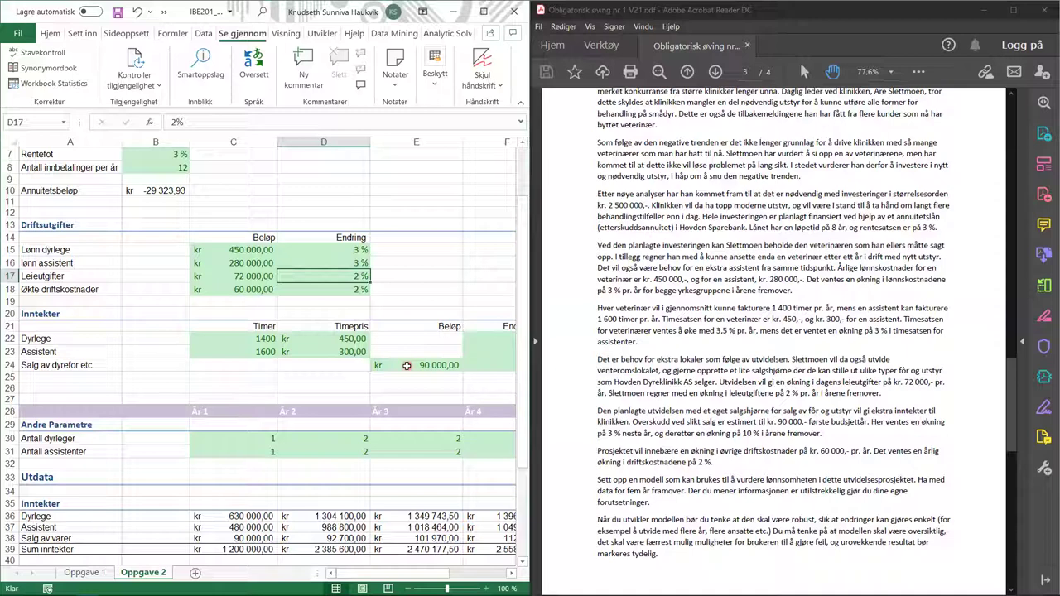
pyautogui.click(407, 365)
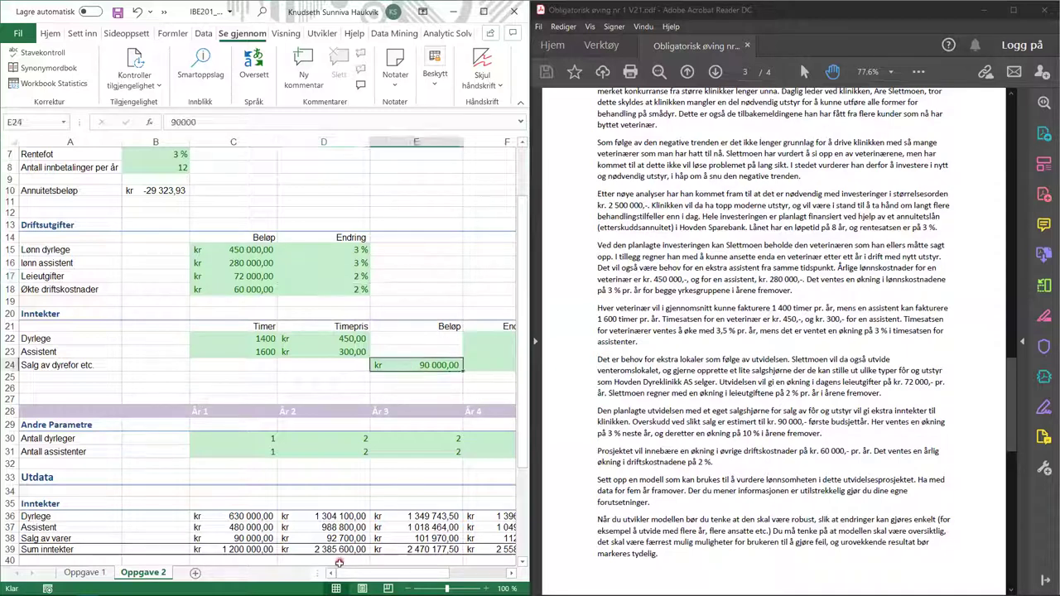
pyautogui.moveTo(344, 574); pyautogui.dragTo(374, 575)
pyautogui.click(327, 365)
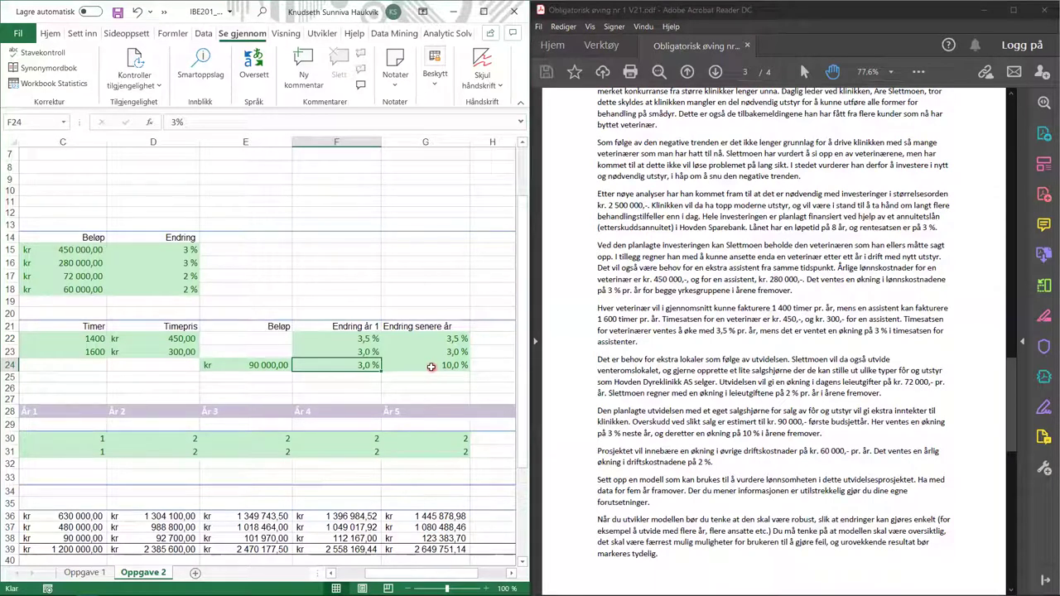
pyautogui.click(431, 367)
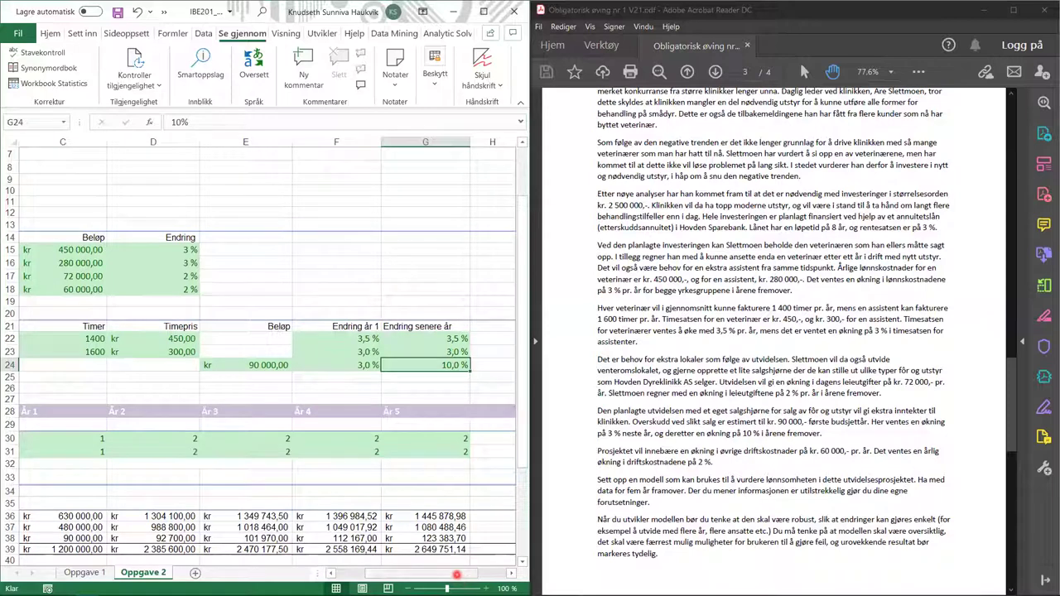
pyautogui.moveTo(456, 574); pyautogui.dragTo(374, 574)
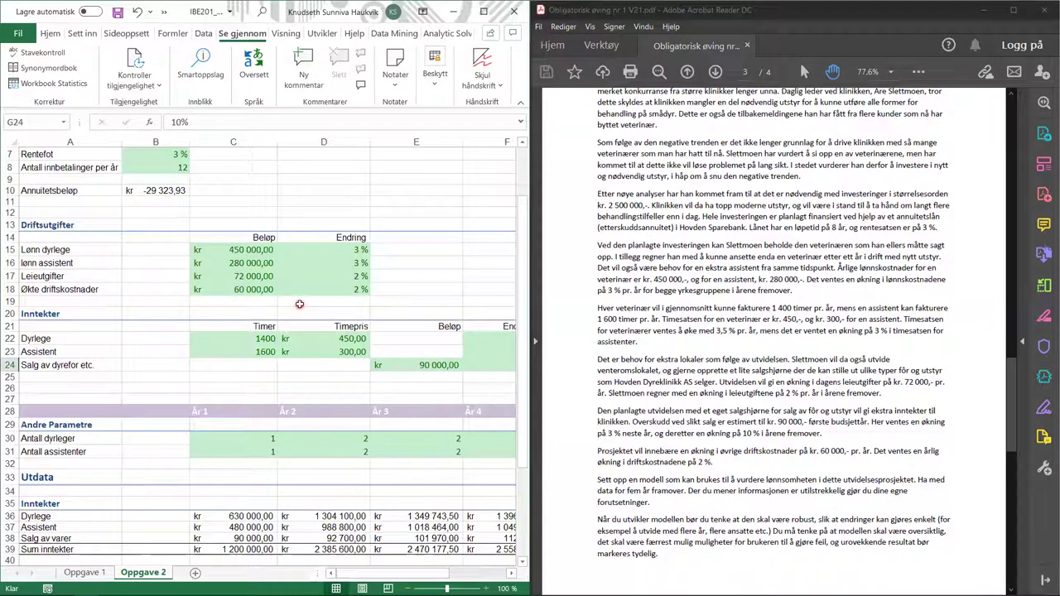
pyautogui.click(216, 290)
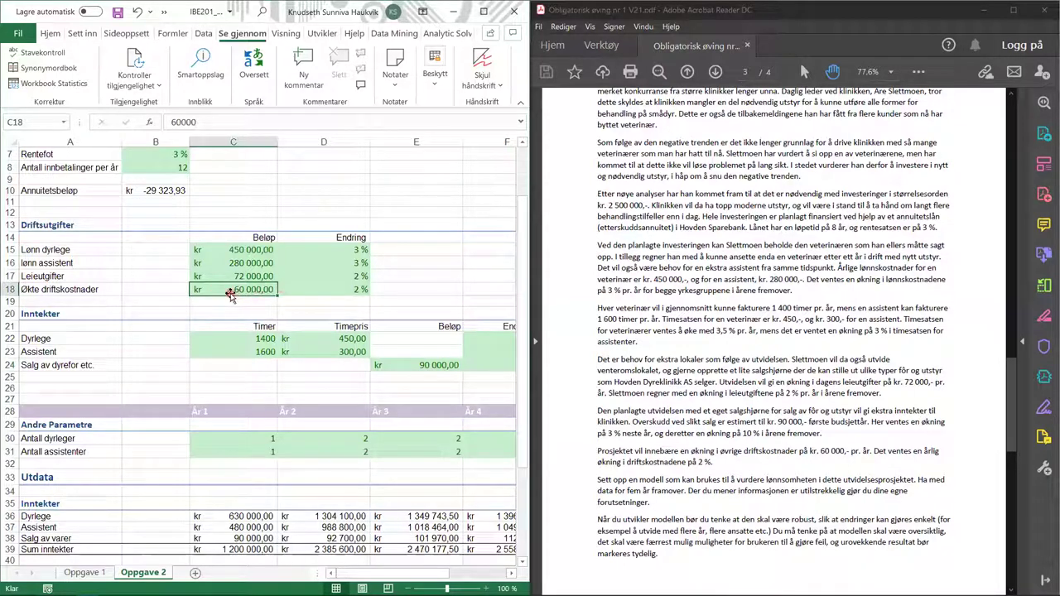
pyautogui.click(327, 289)
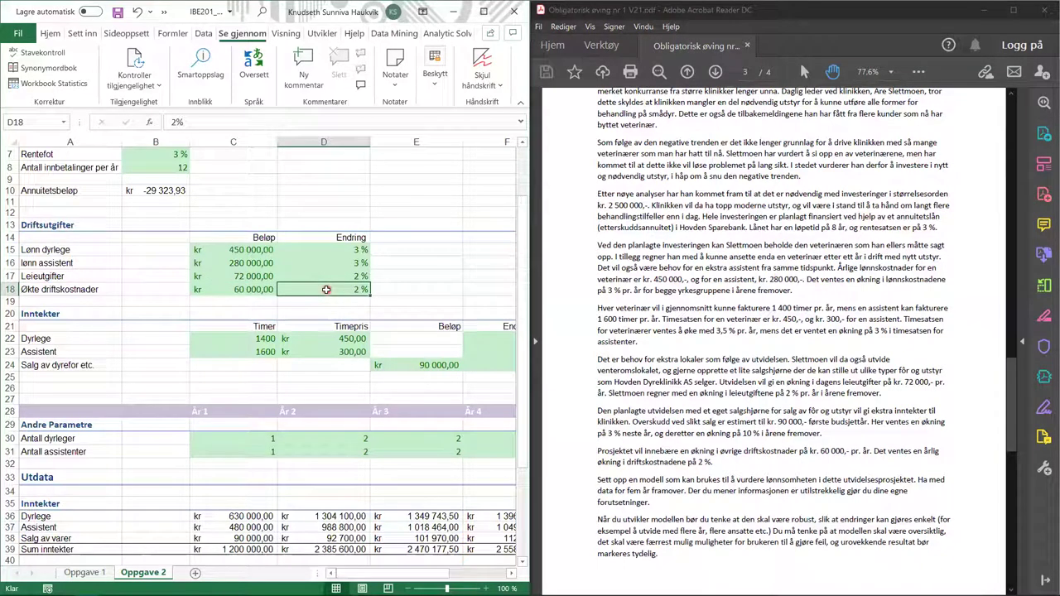
pyautogui.scroll(2, 326, 289)
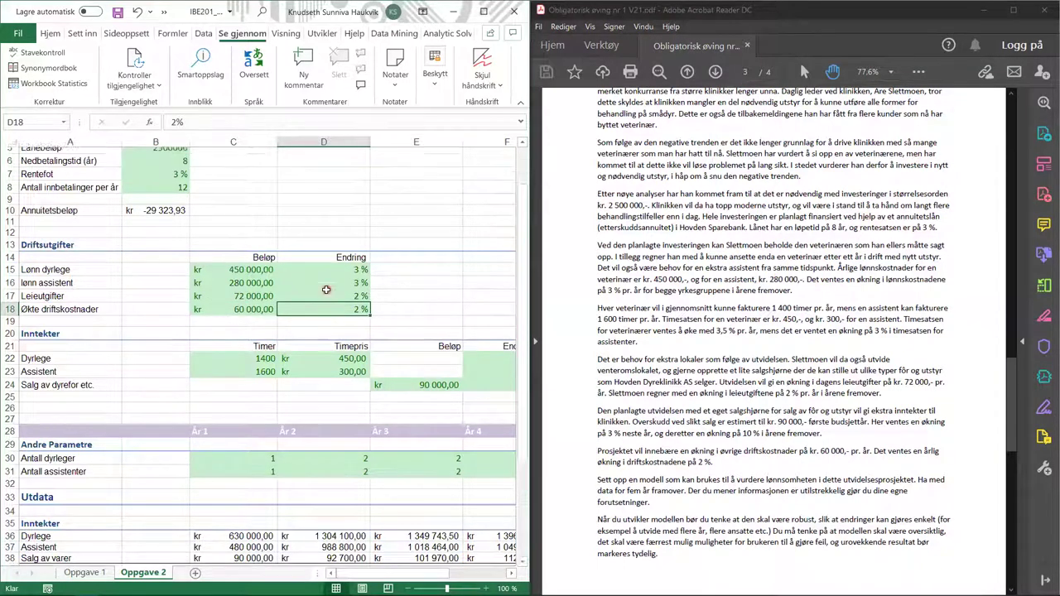
pyautogui.scroll(-2, 246, 295)
pyautogui.scroll(-1, 246, 294)
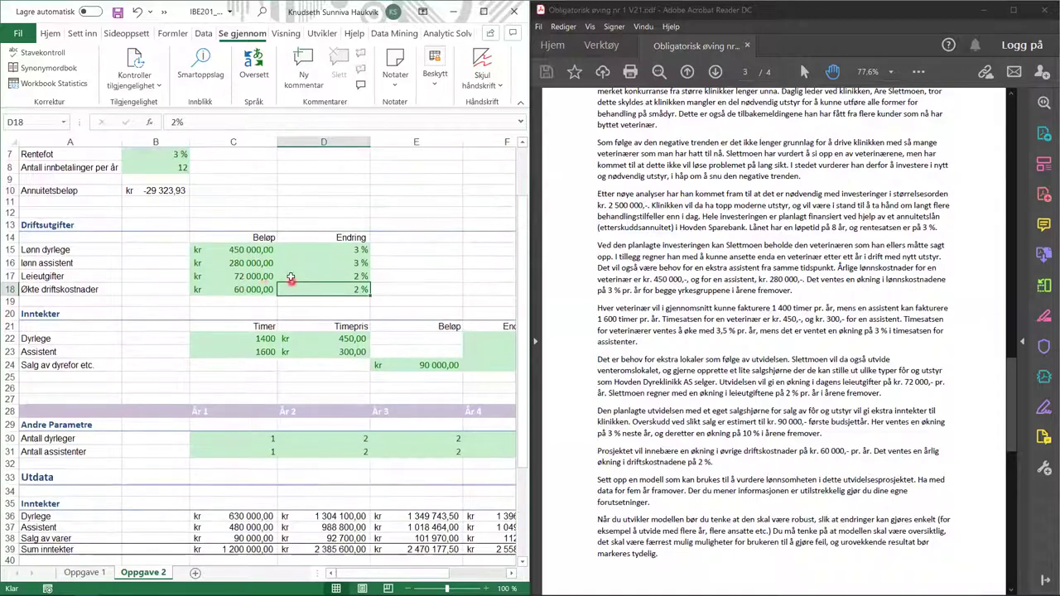
pyautogui.click(318, 249)
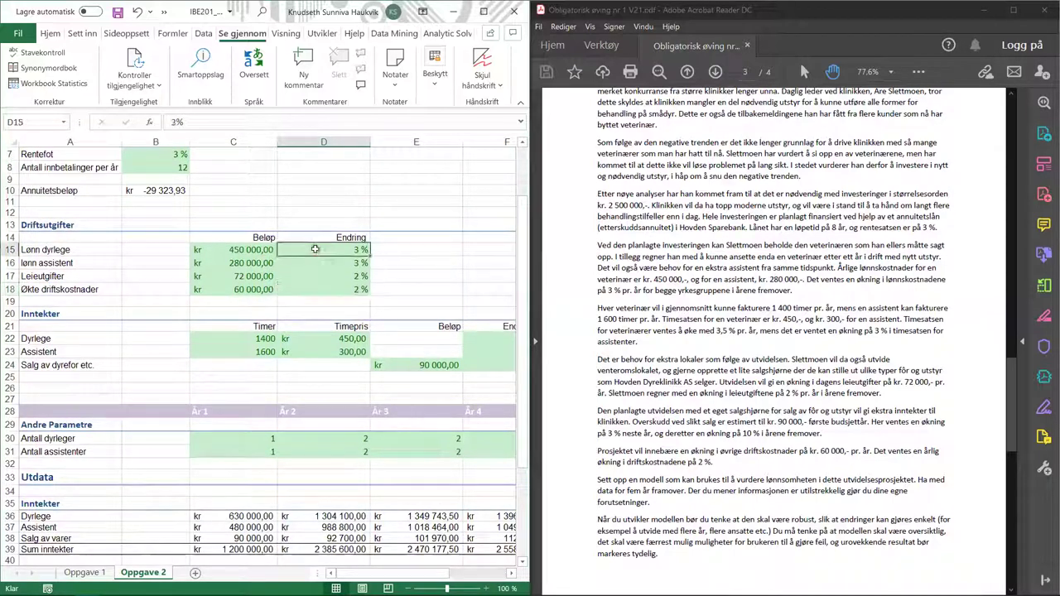
pyautogui.click(233, 251)
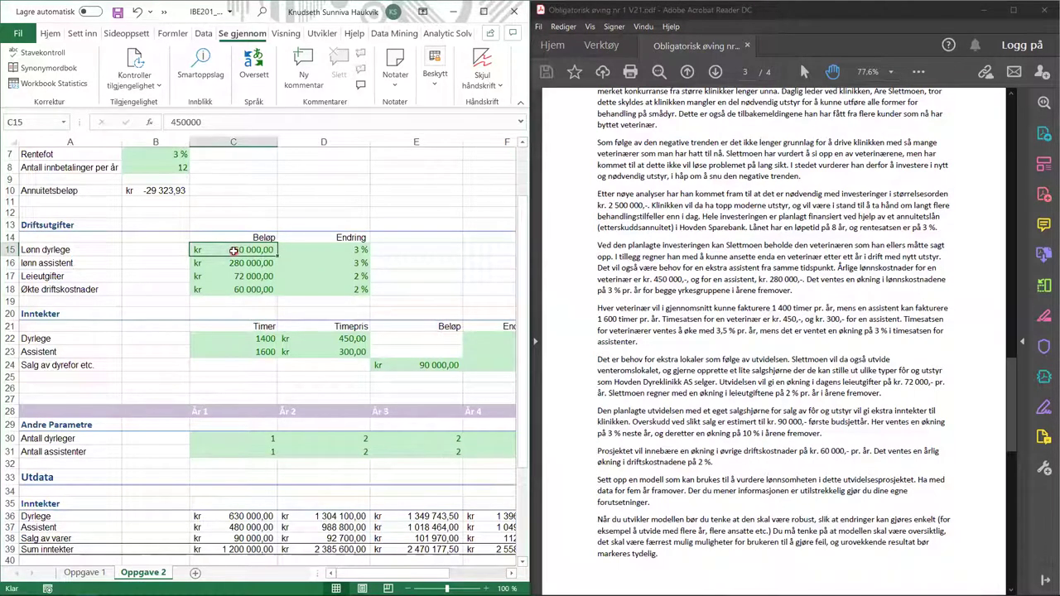
pyautogui.scroll(2, 234, 251)
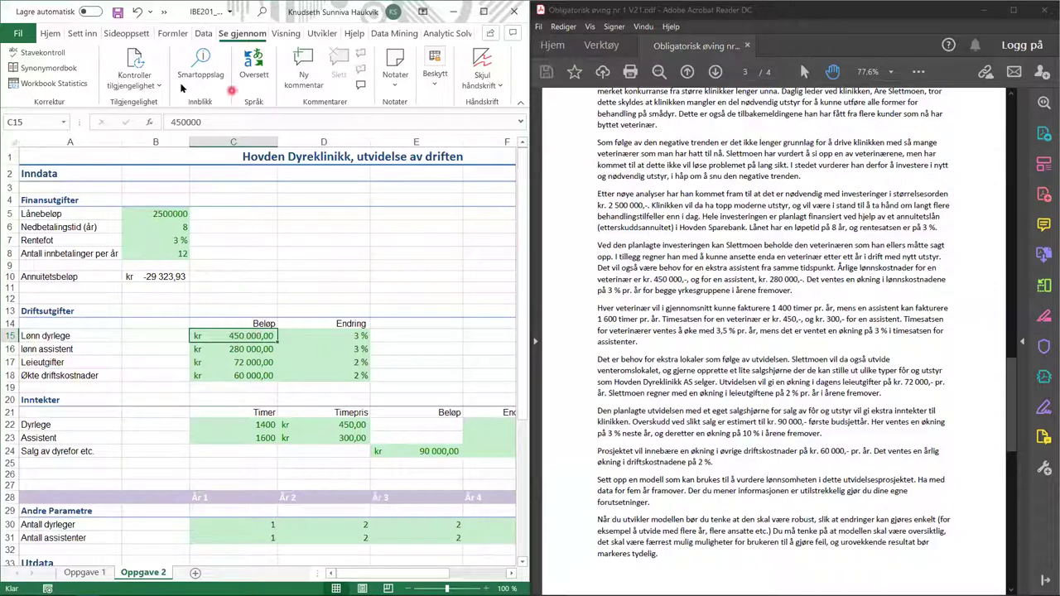
# - On the Hjem tab, view the number format options, then select the salary growth rate in D15
pyautogui.click(52, 38)
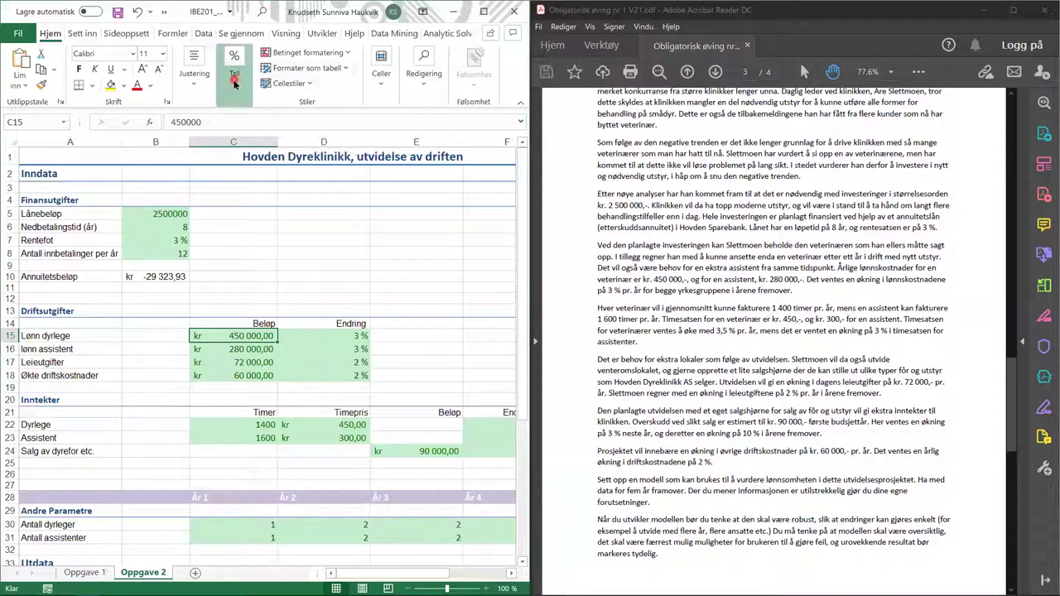
pyautogui.click(234, 71)
pyautogui.click(324, 336)
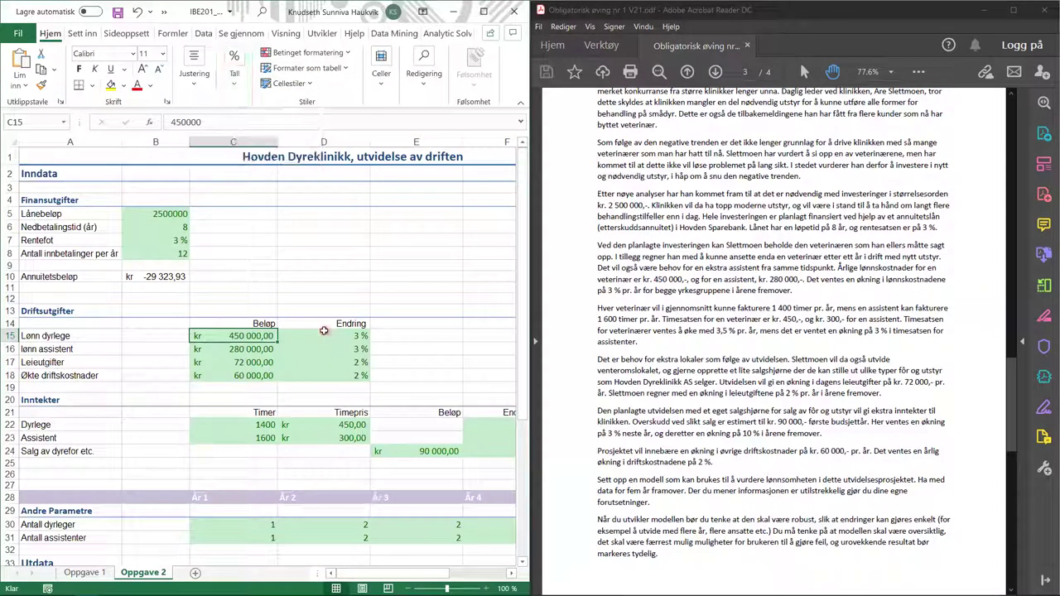
pyautogui.click(324, 335)
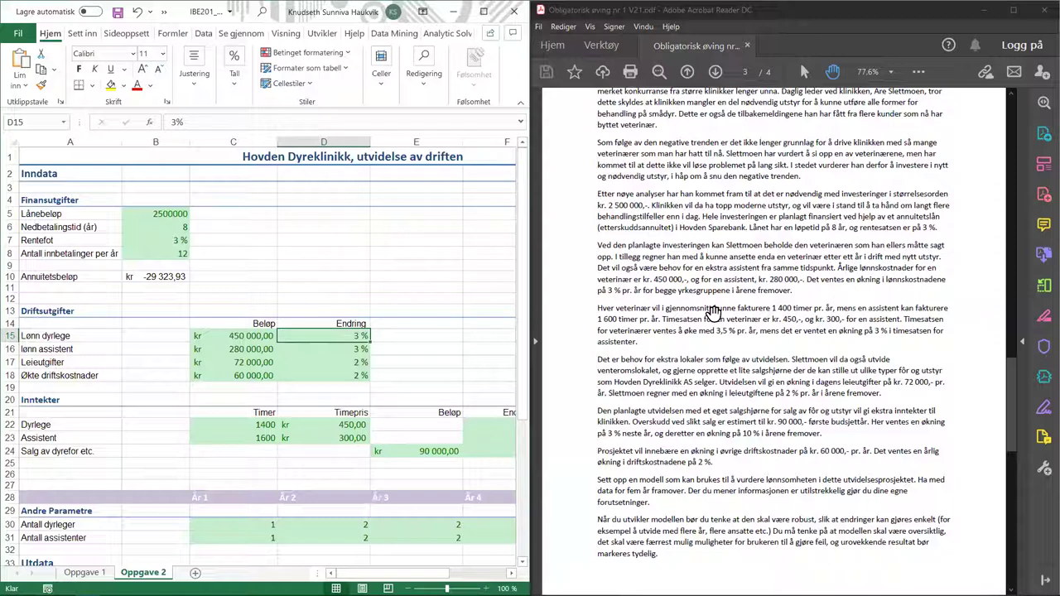
# - Scroll the assignment PDF down to page 4's suggested spreadsheet layout
pyautogui.scroll(-2, 713, 313)
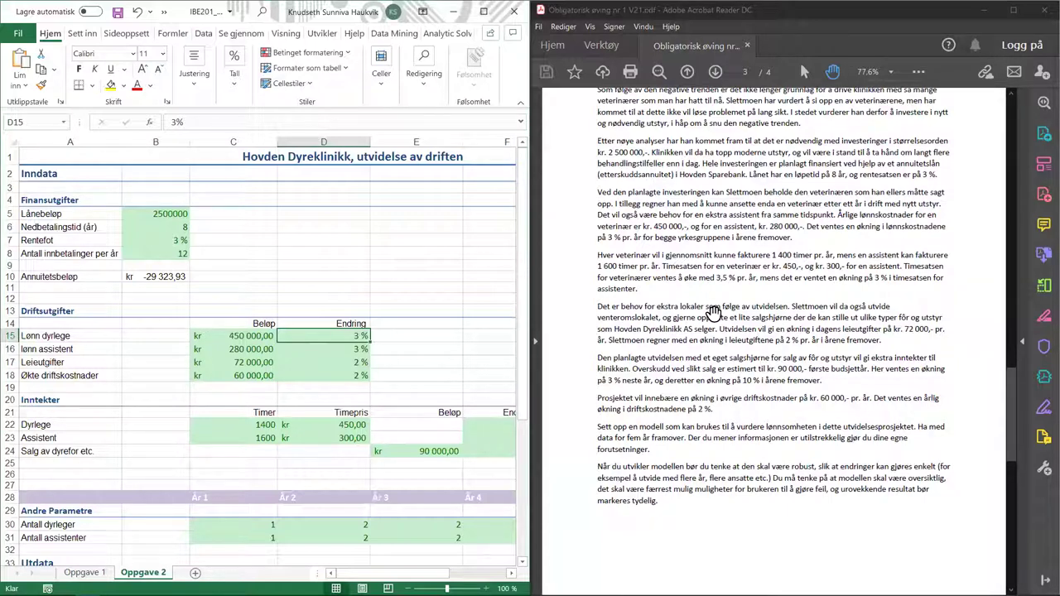
pyautogui.scroll(-2, 714, 314)
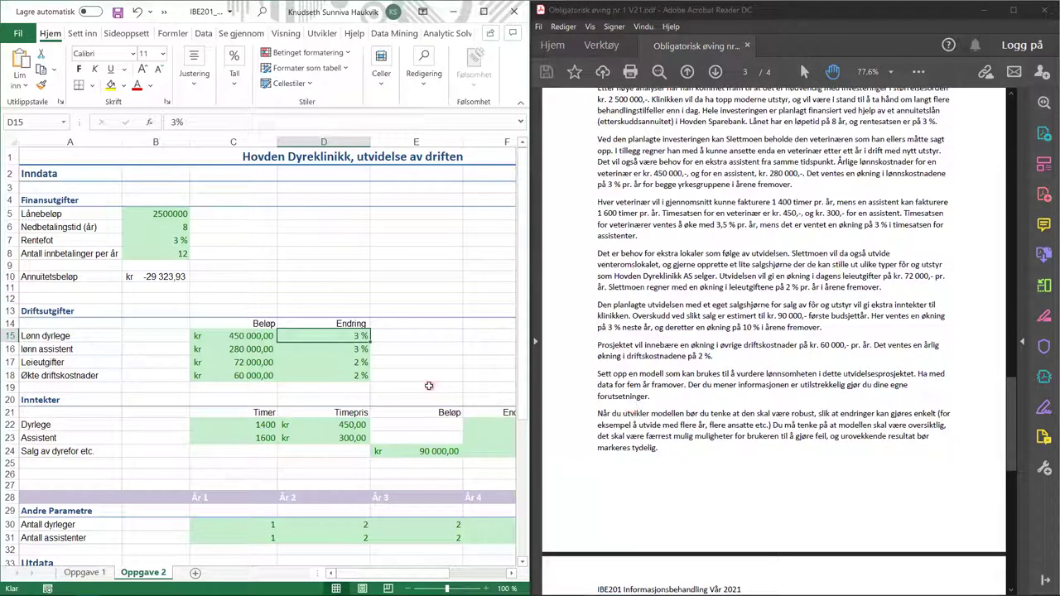
pyautogui.scroll(-7, 429, 386)
pyautogui.scroll(-3, 429, 387)
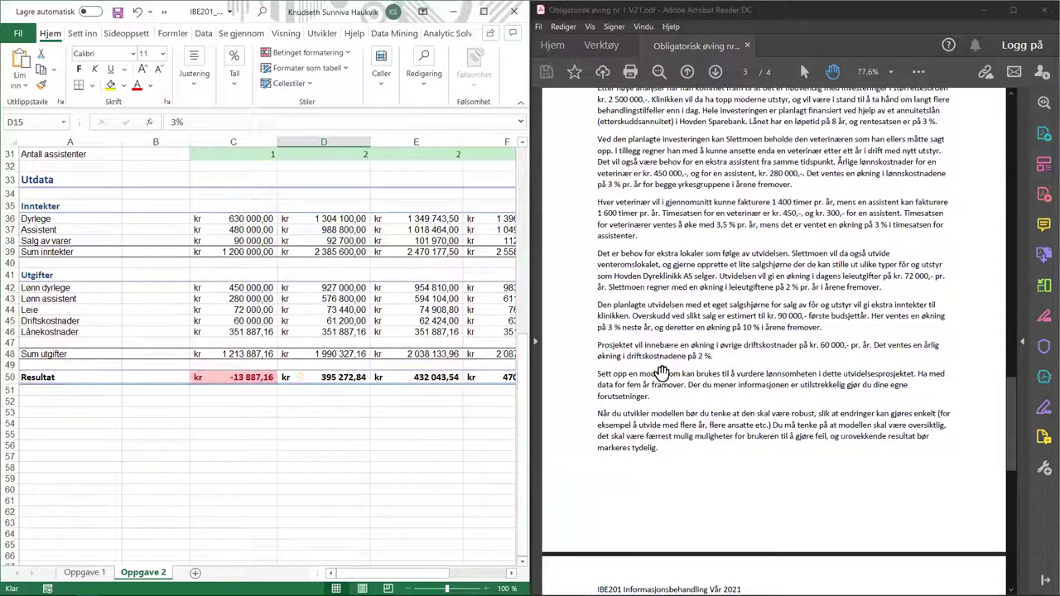
pyautogui.scroll(-1, 662, 373)
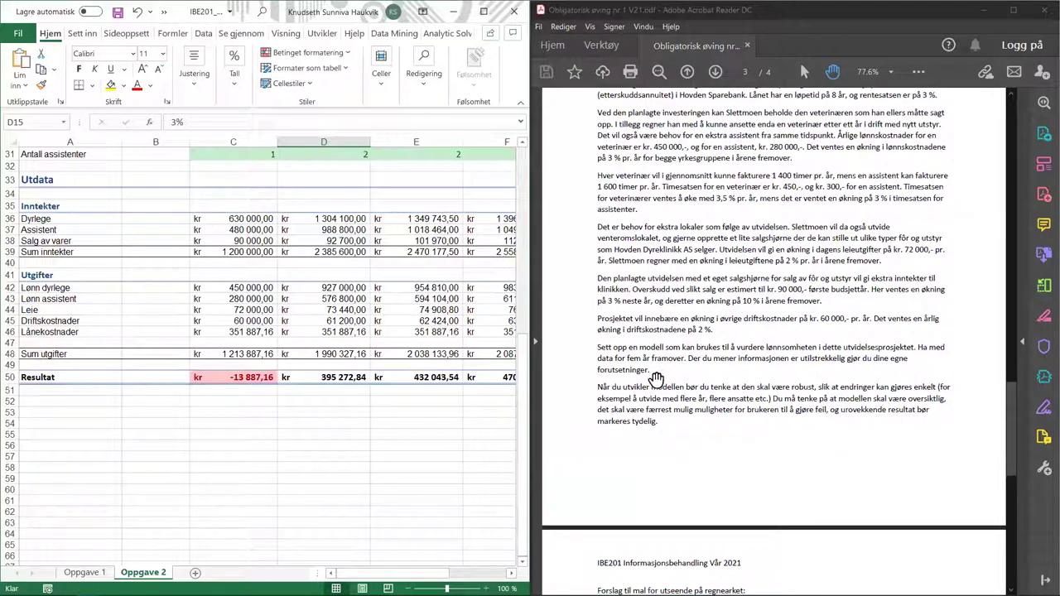
pyautogui.scroll(-10, 662, 372)
pyautogui.scroll(-4, 656, 378)
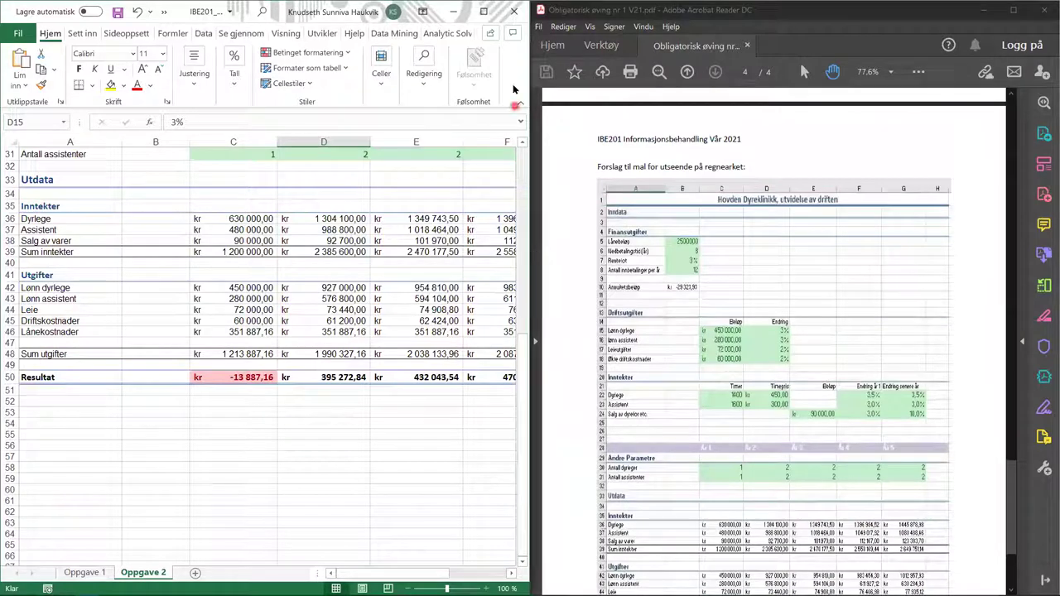
# - Maximize Excel and inspect B10's =AVDRAG(B7/B8;B6*B8;B5) annuity formula and its inputs without changing it
pyautogui.click(487, 15)
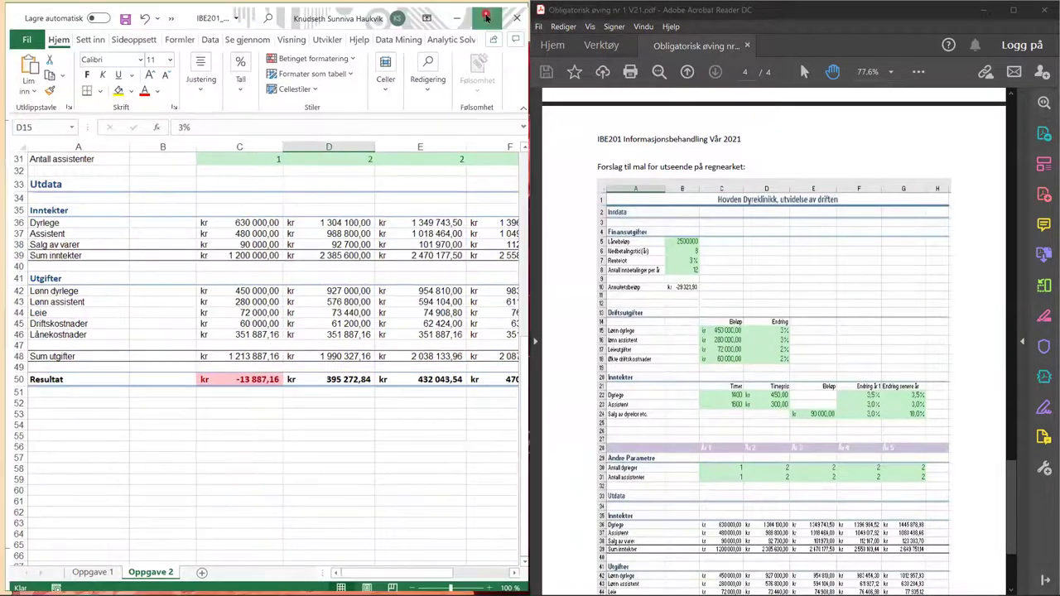
pyautogui.scroll(10, 412, 352)
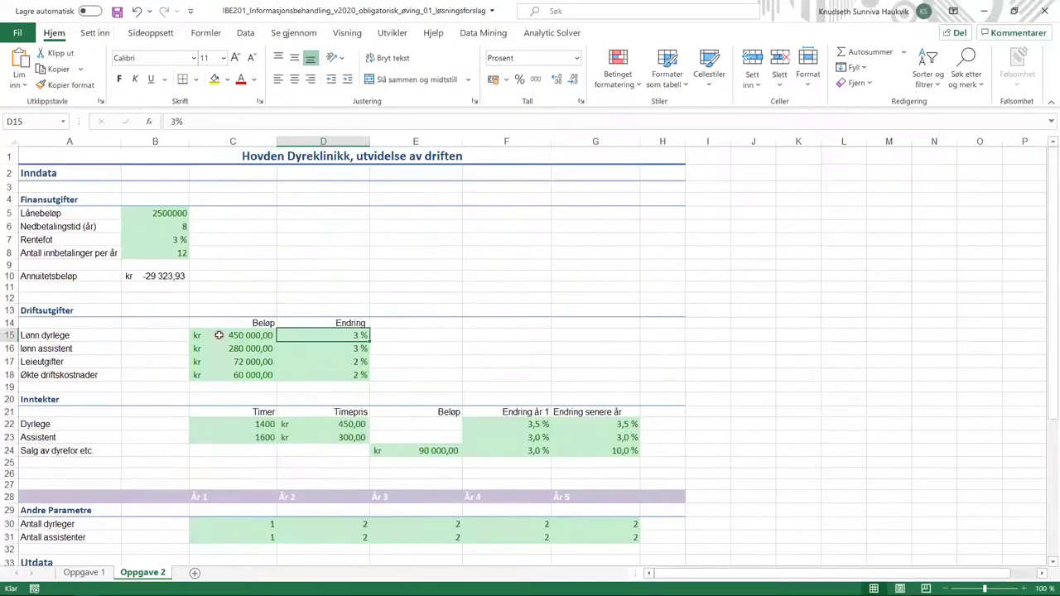
pyautogui.click(179, 276)
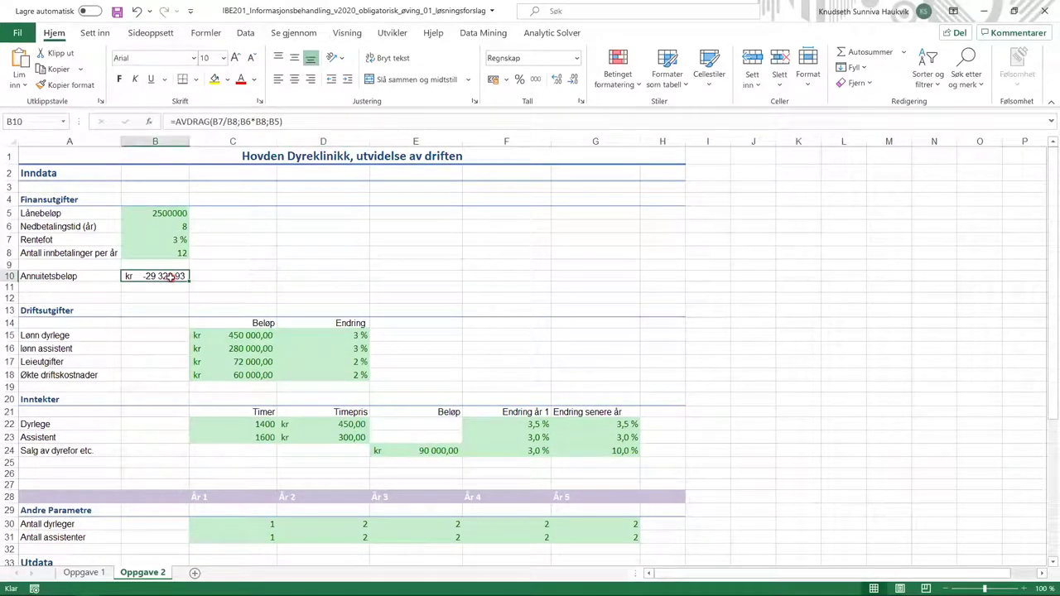
pyautogui.click(300, 124)
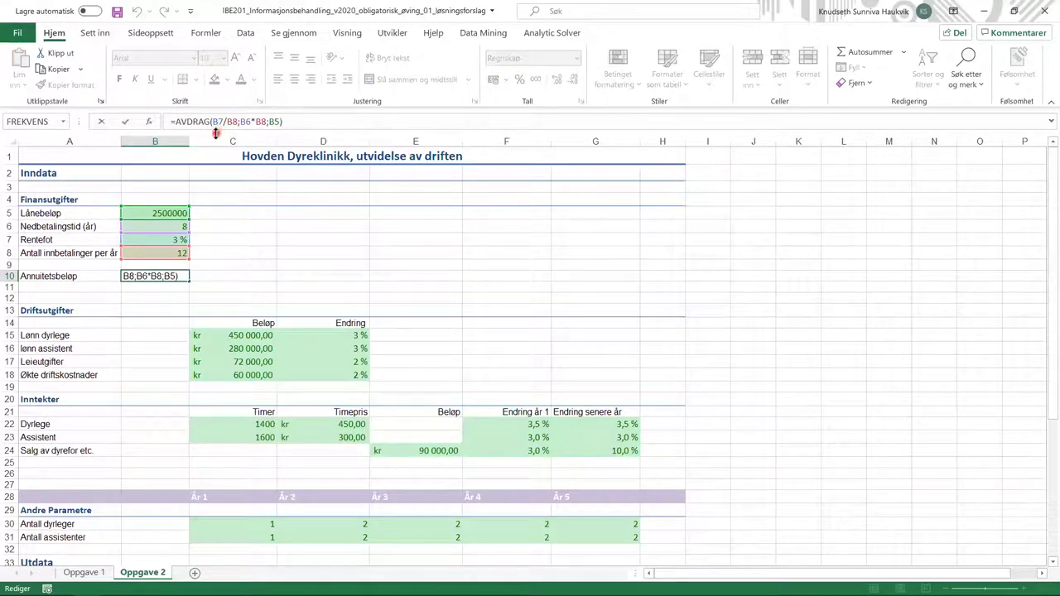
pyautogui.click(173, 240)
pyautogui.click(243, 132)
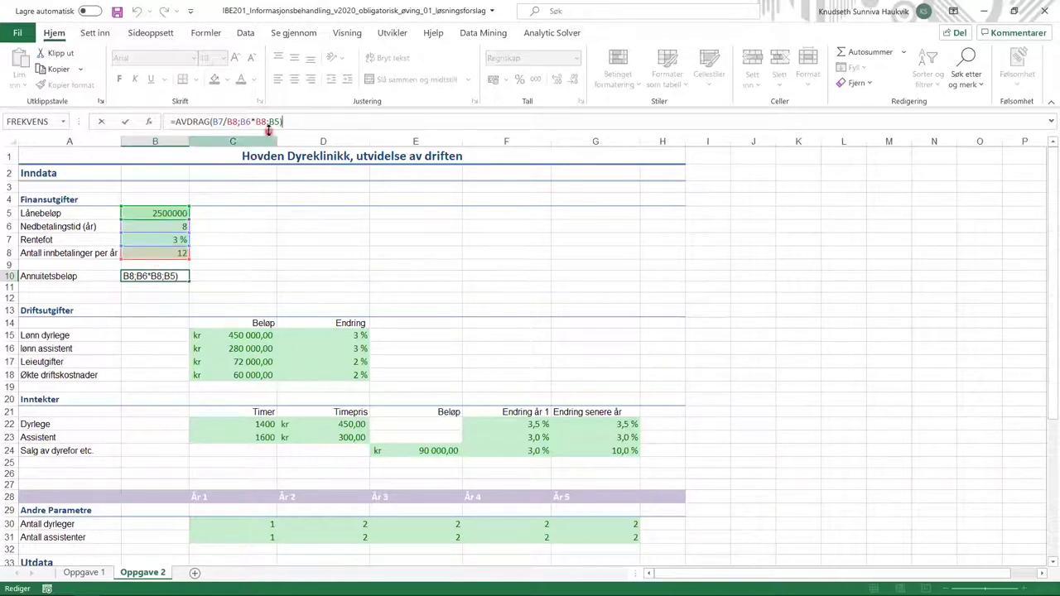
pyautogui.click(168, 305)
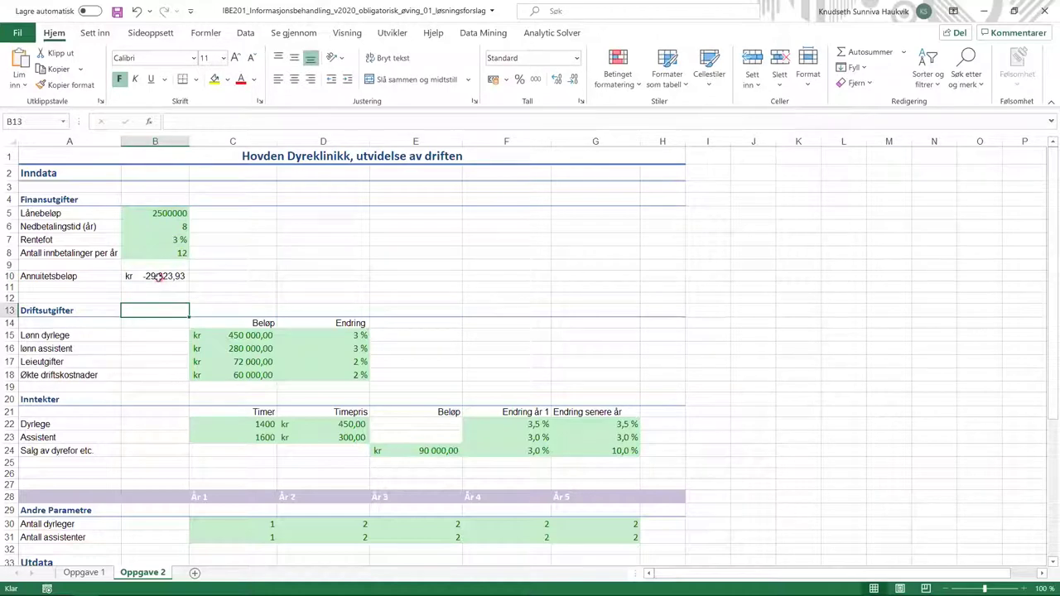
pyautogui.scroll(-4, 156, 276)
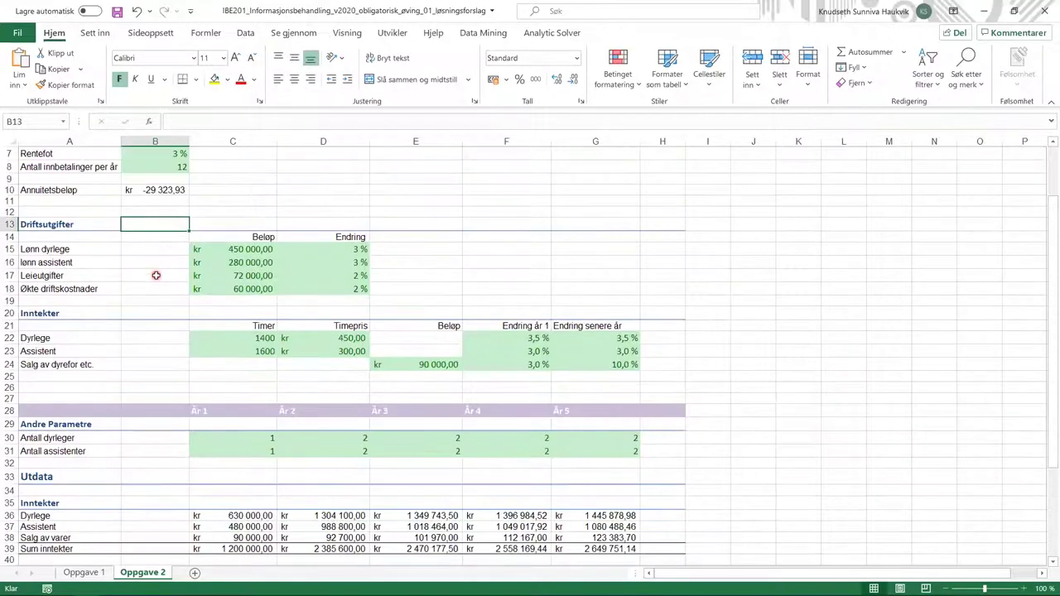
pyautogui.scroll(1, 156, 275)
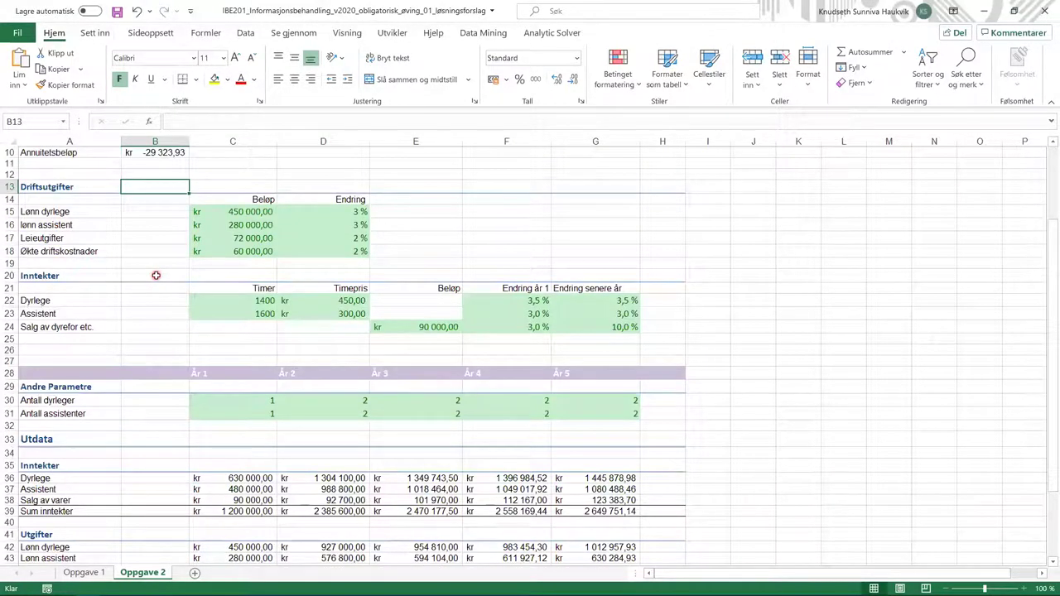
pyautogui.scroll(-3, 156, 275)
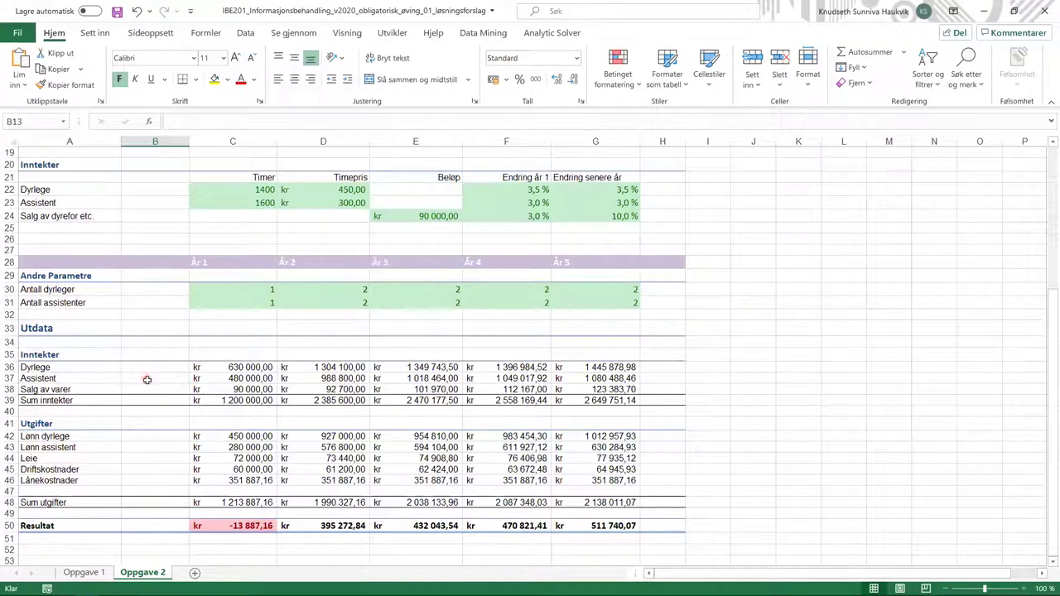
pyautogui.click(219, 369)
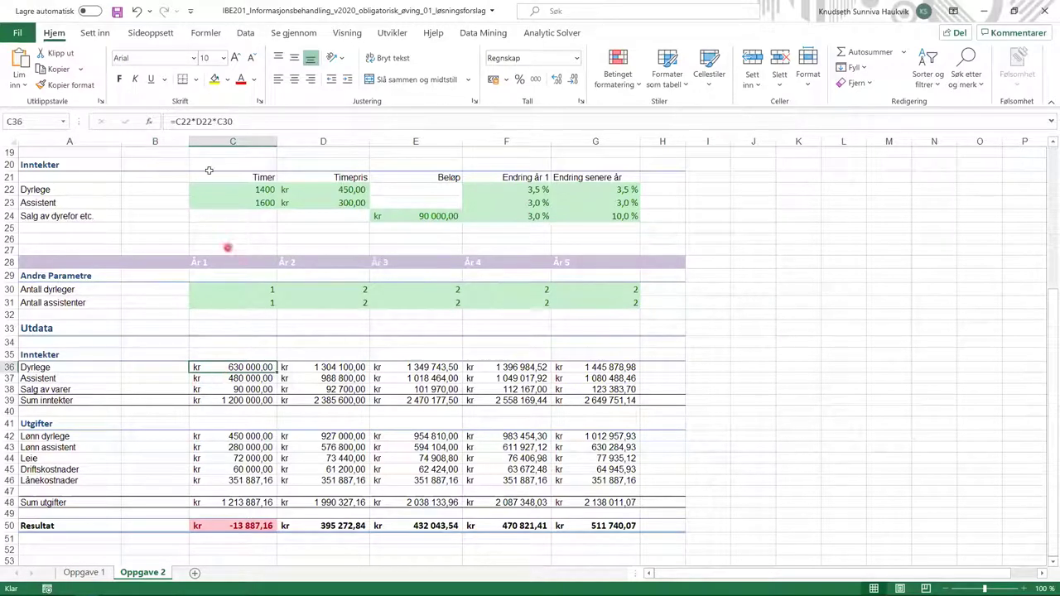
pyautogui.click(253, 121)
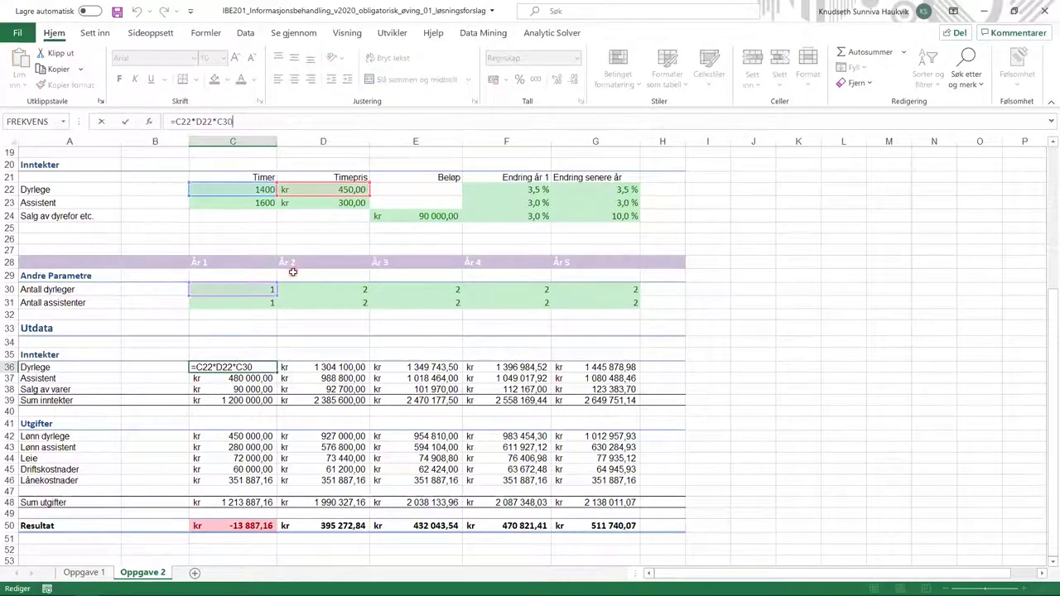
pyautogui.scroll(2, 293, 272)
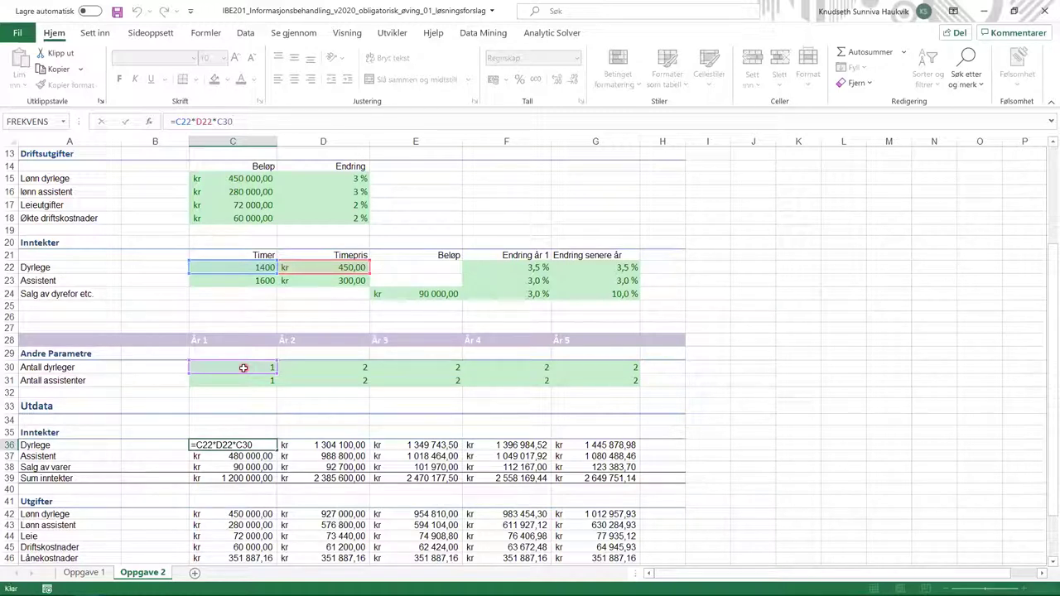
pyautogui.press('Return')
pyautogui.click(247, 121)
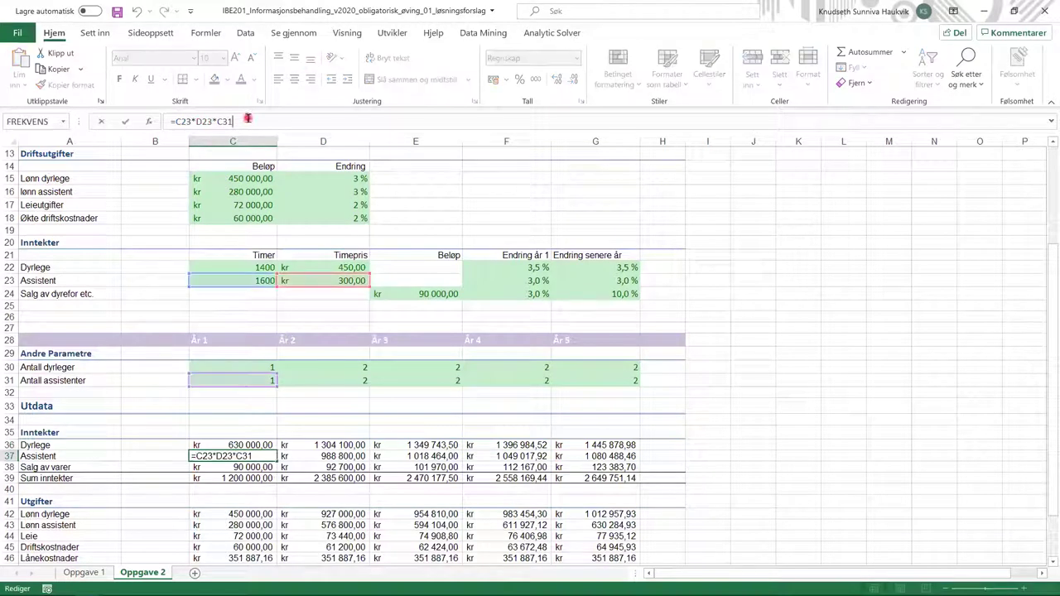
pyautogui.click(246, 469)
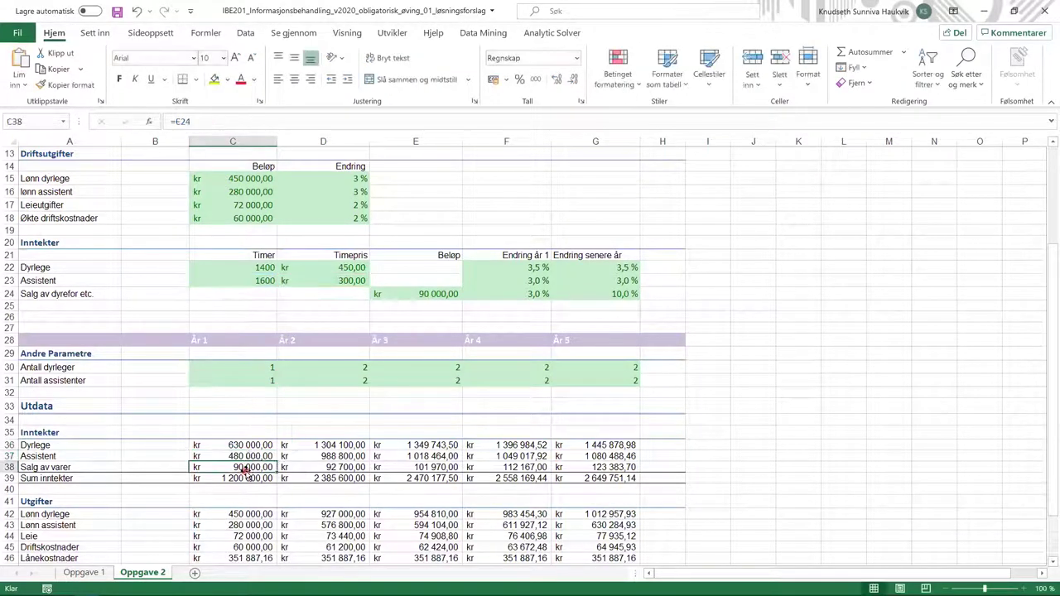
pyautogui.click(283, 121)
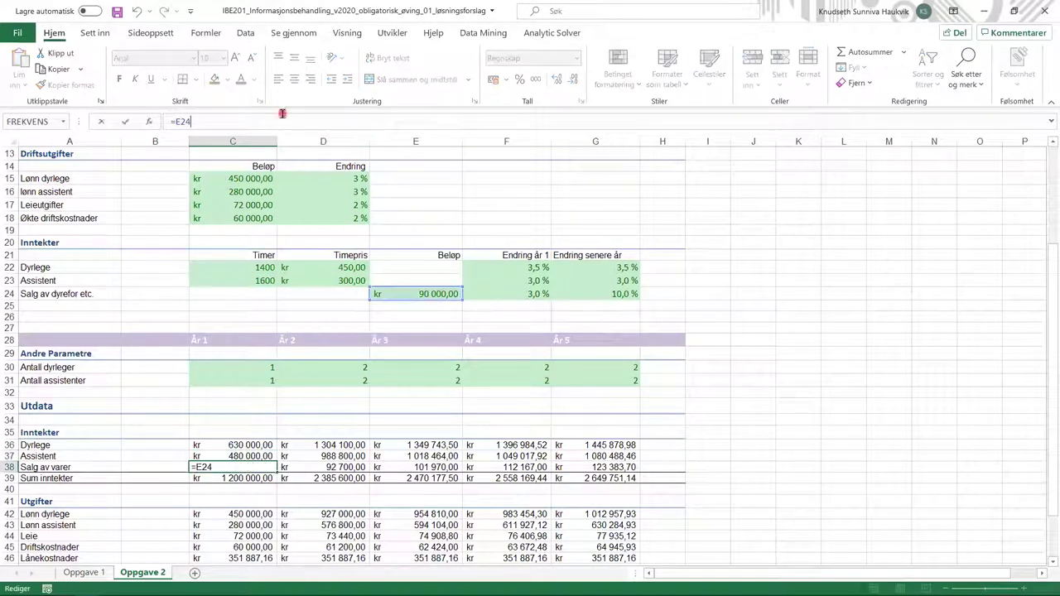
pyautogui.click(423, 293)
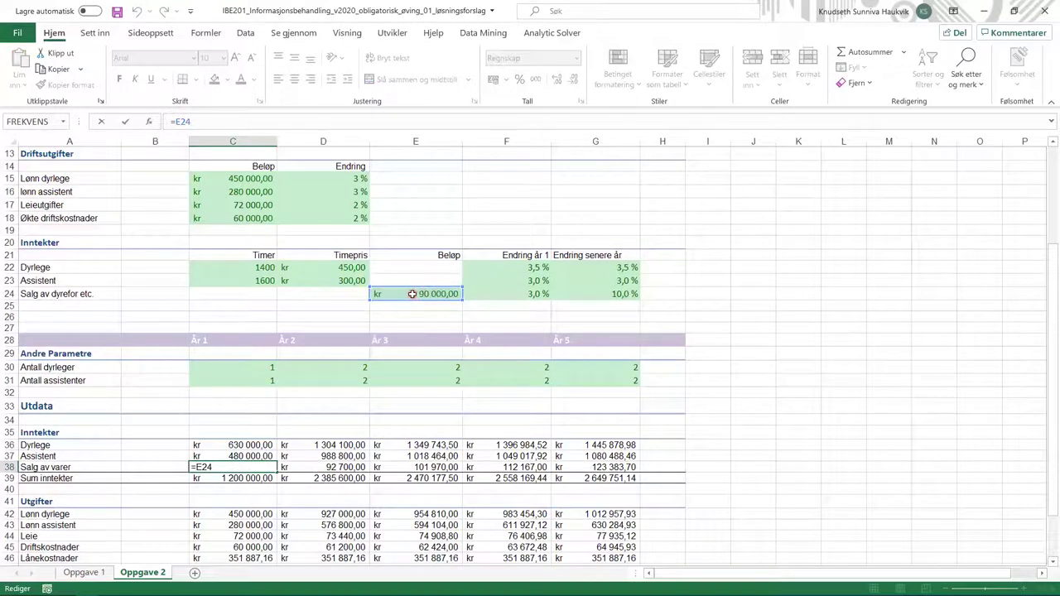
pyautogui.click(338, 447)
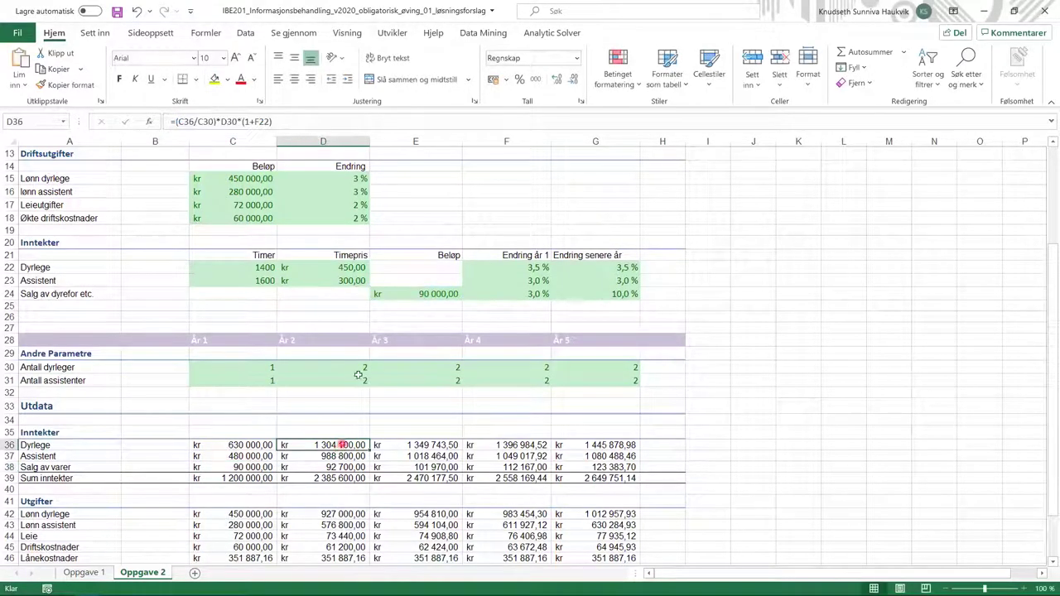
pyautogui.click(301, 121)
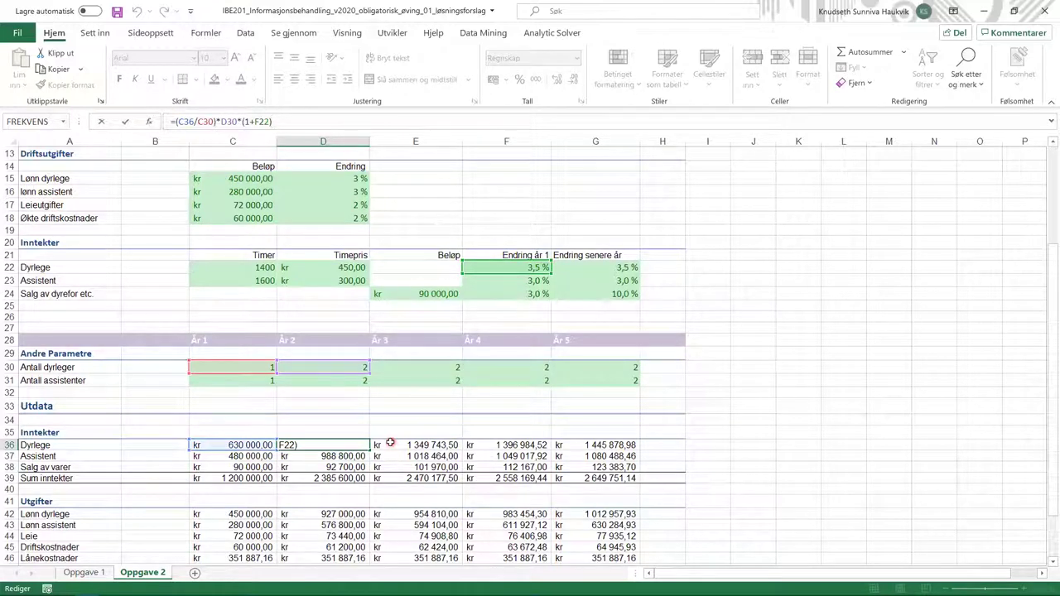
pyautogui.click(389, 443)
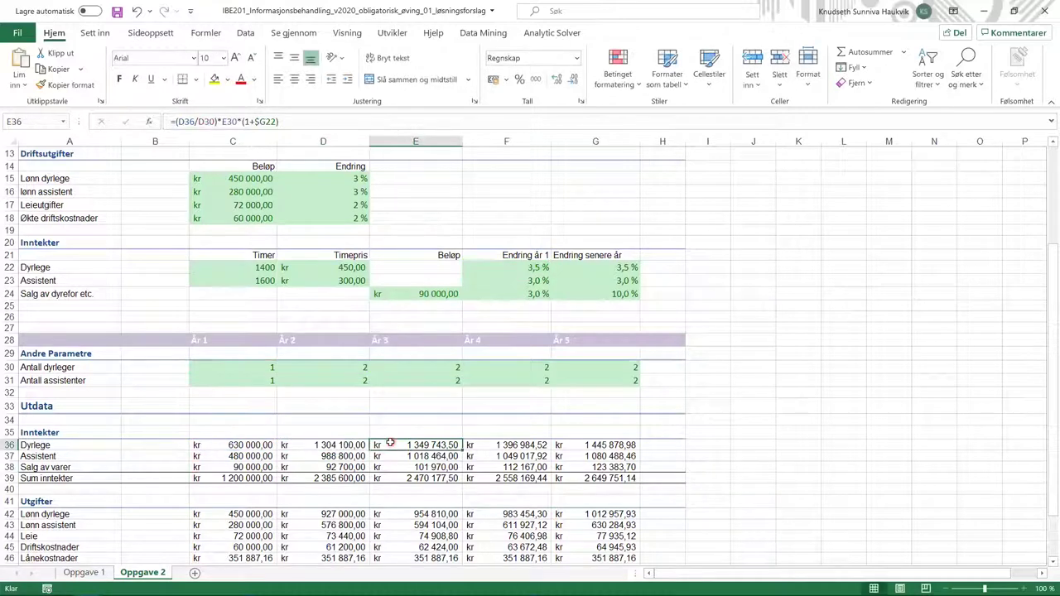
pyautogui.doubleClick(389, 444)
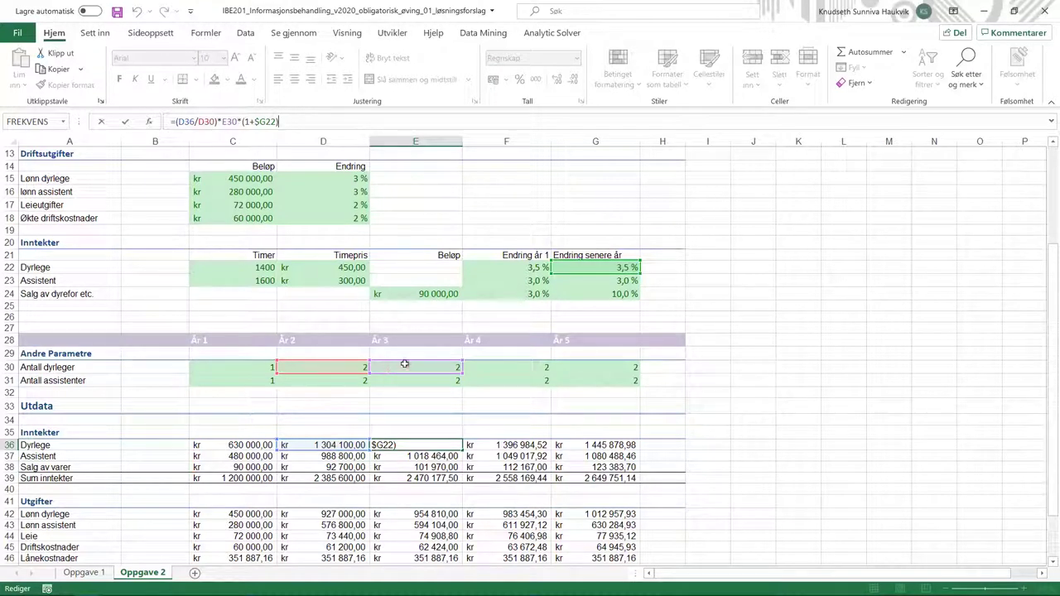
pyautogui.click(572, 266)
pyautogui.doubleClick(497, 445)
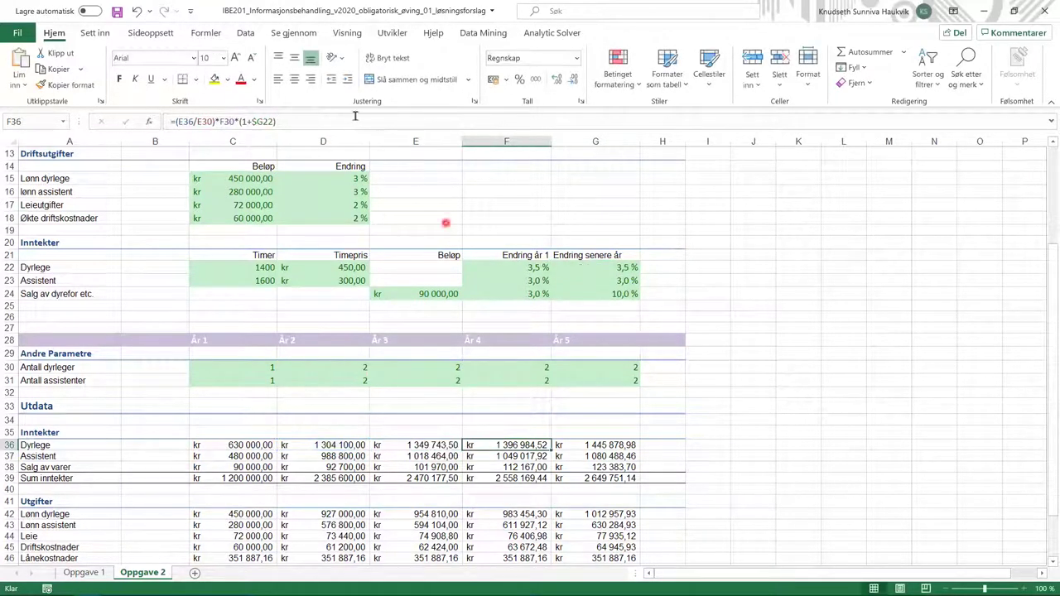
pyautogui.press('Tab')
pyautogui.click(659, 445)
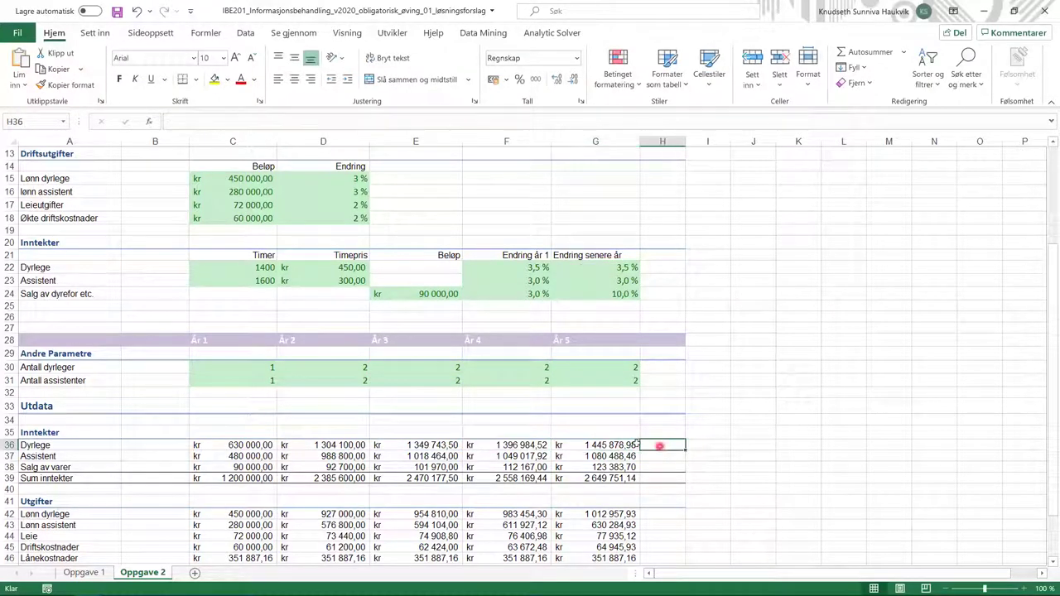
pyautogui.click(251, 456)
pyautogui.click(314, 457)
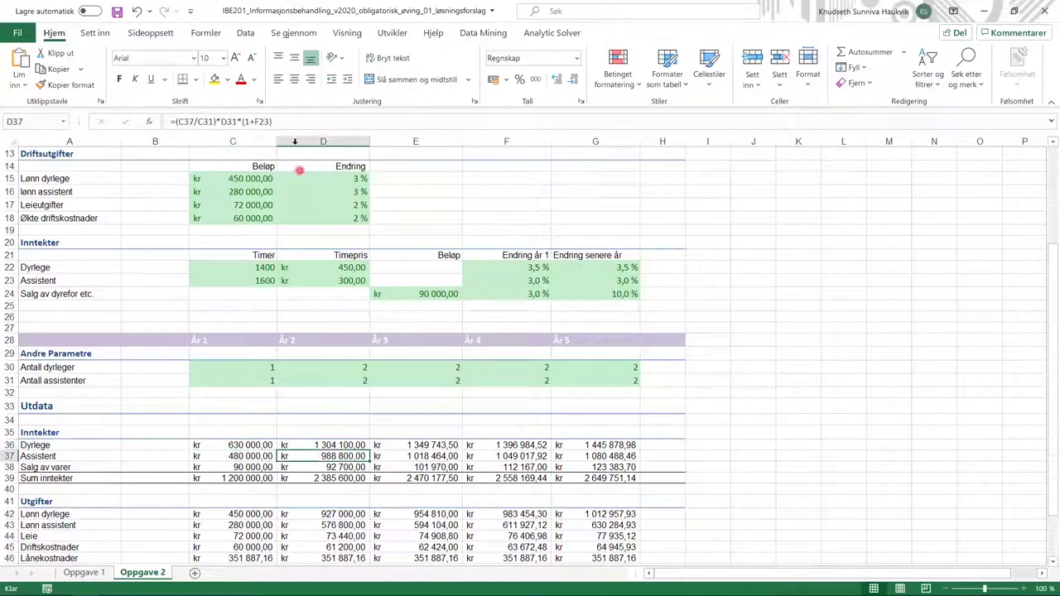
pyautogui.doubleClick(319, 457)
pyautogui.click(290, 457)
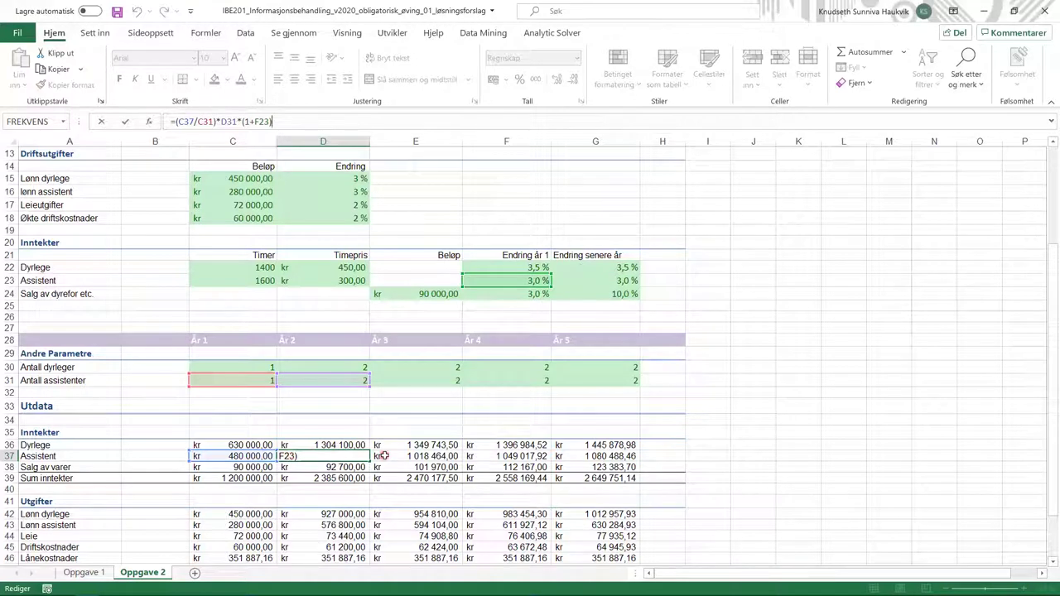
pyautogui.click(257, 455)
pyautogui.click(224, 377)
pyautogui.click(333, 381)
pyautogui.click(487, 289)
pyautogui.click(336, 121)
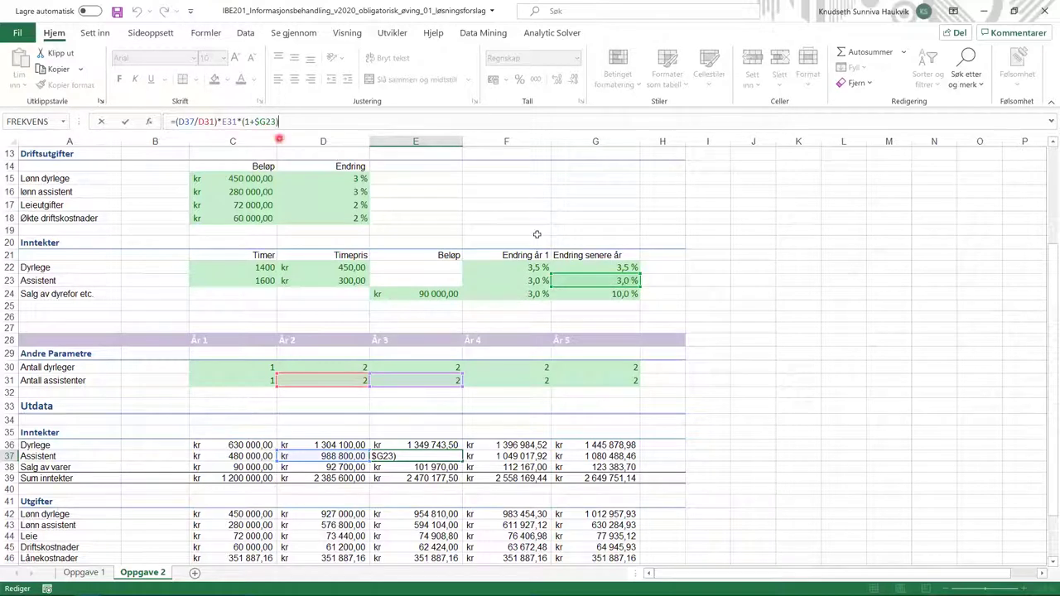
pyautogui.click(487, 456)
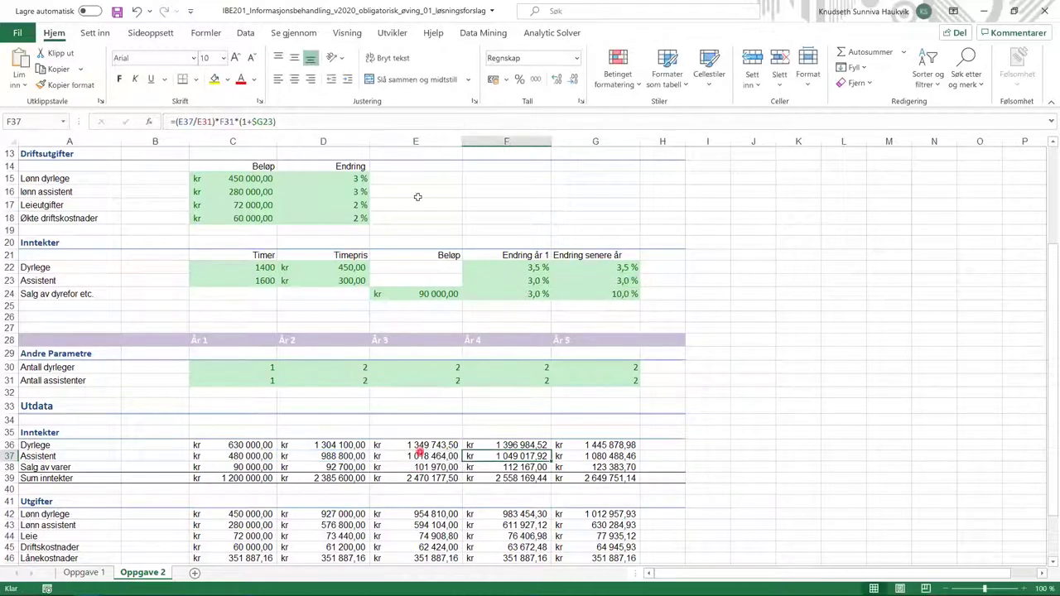
pyautogui.press('F2')
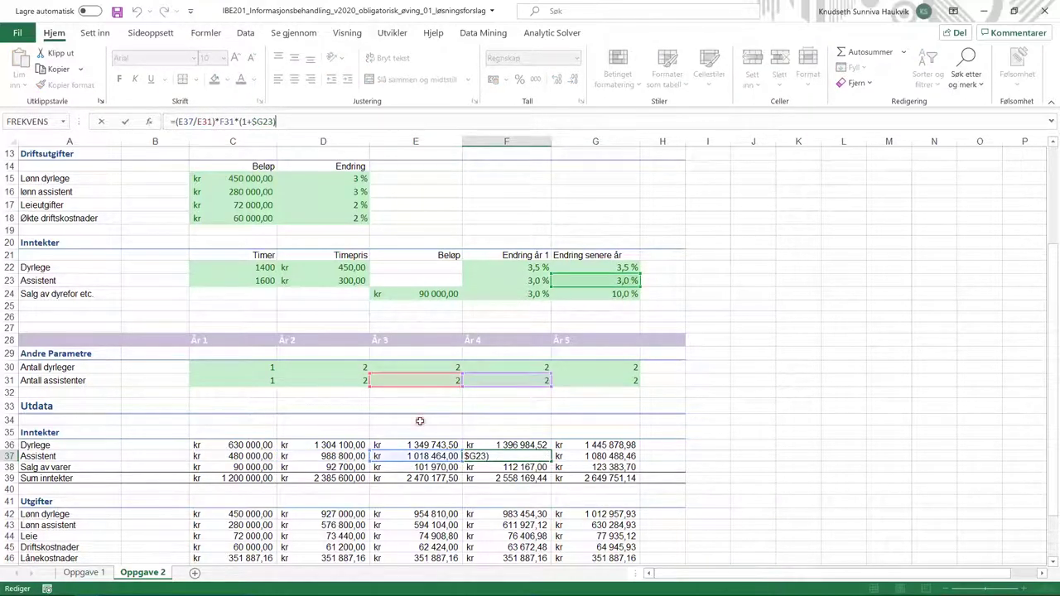
pyautogui.click(245, 470)
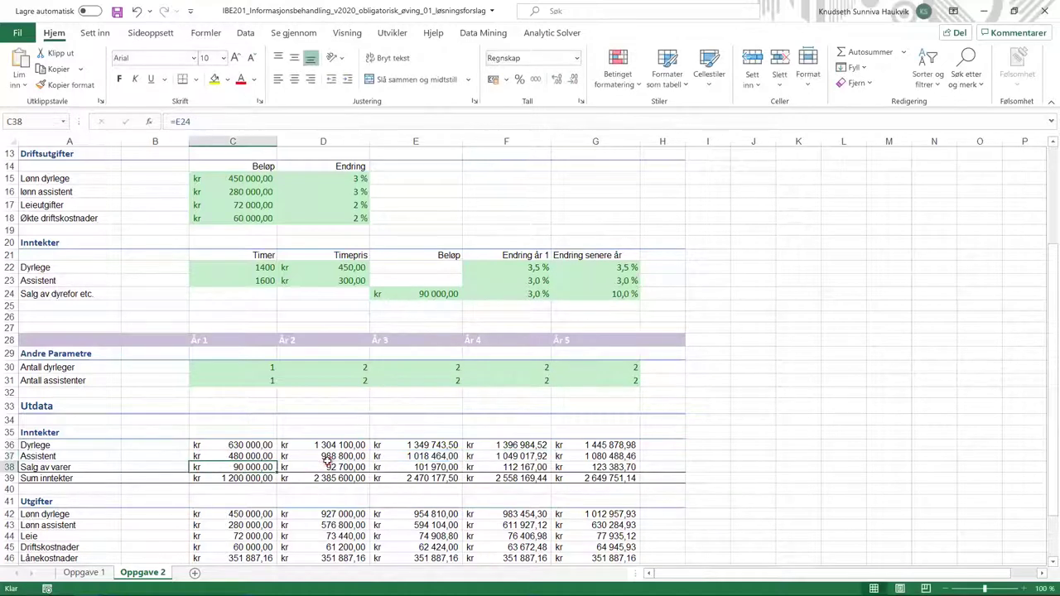
pyautogui.click(330, 467)
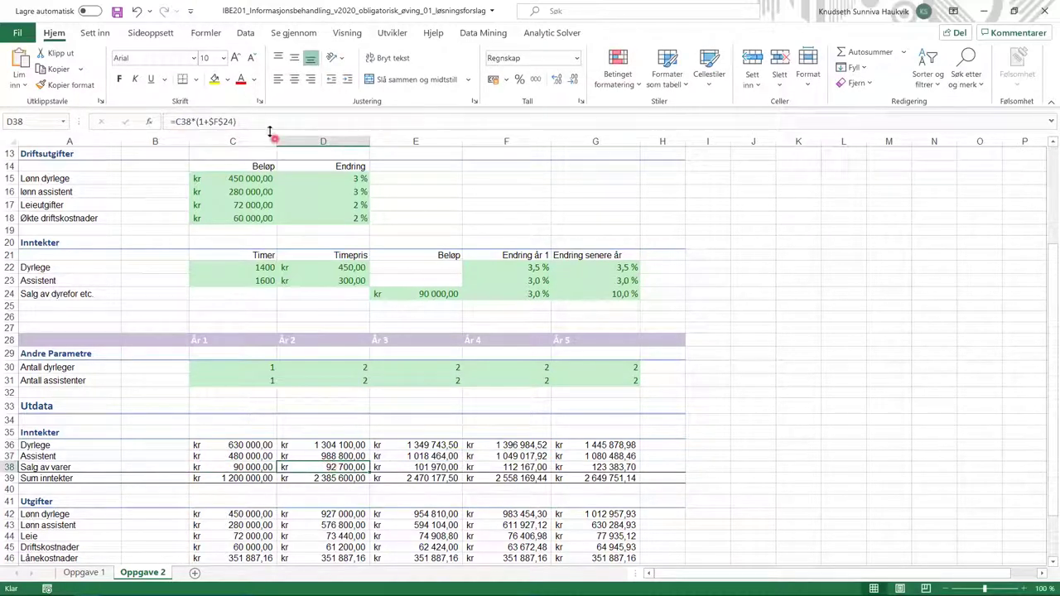
pyautogui.press('F2')
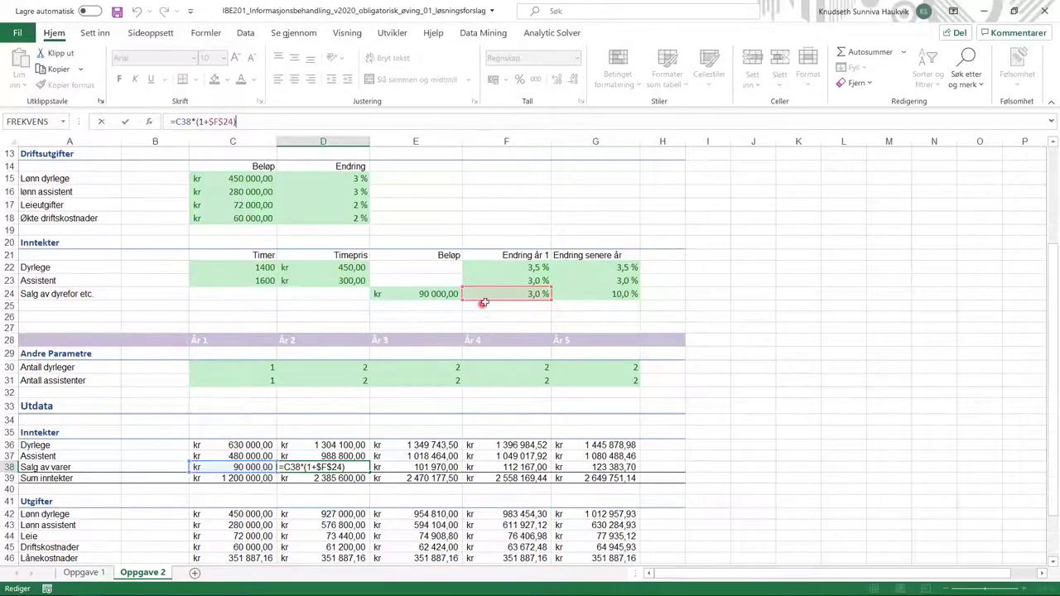
pyautogui.click(425, 469)
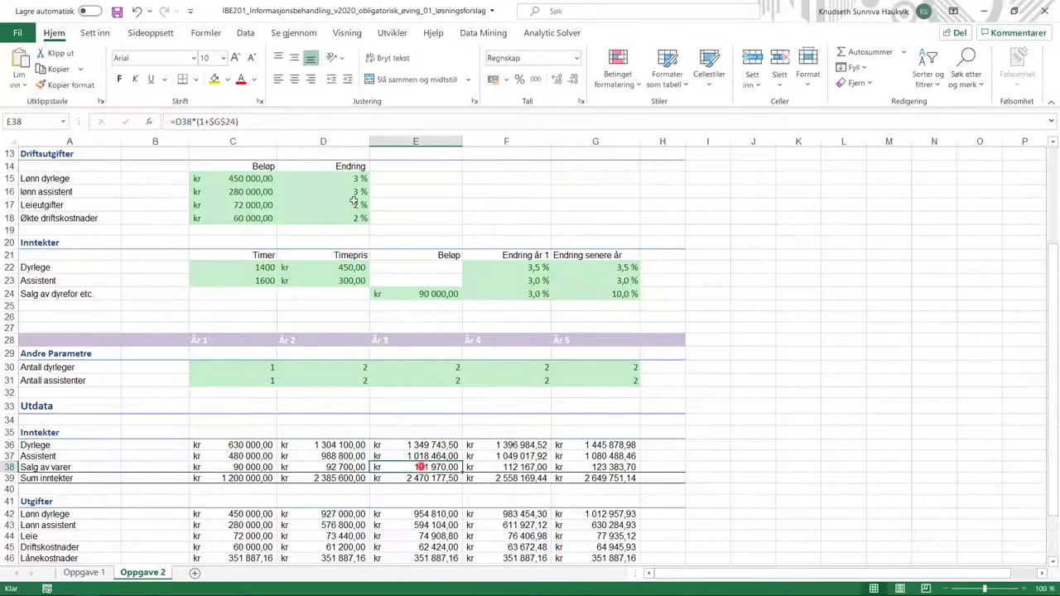
pyautogui.click(310, 120)
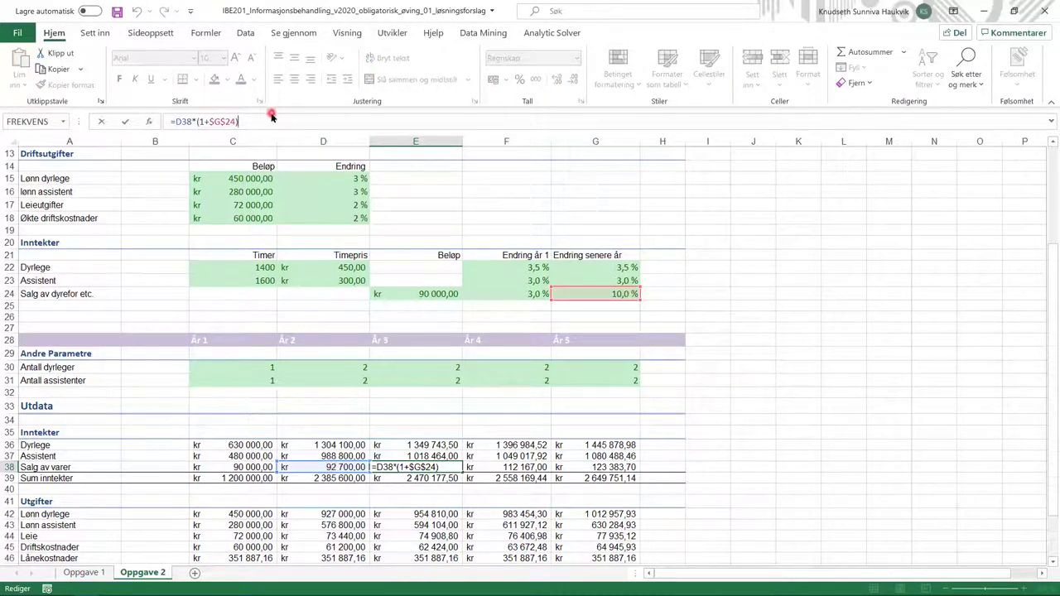
pyautogui.click(500, 467)
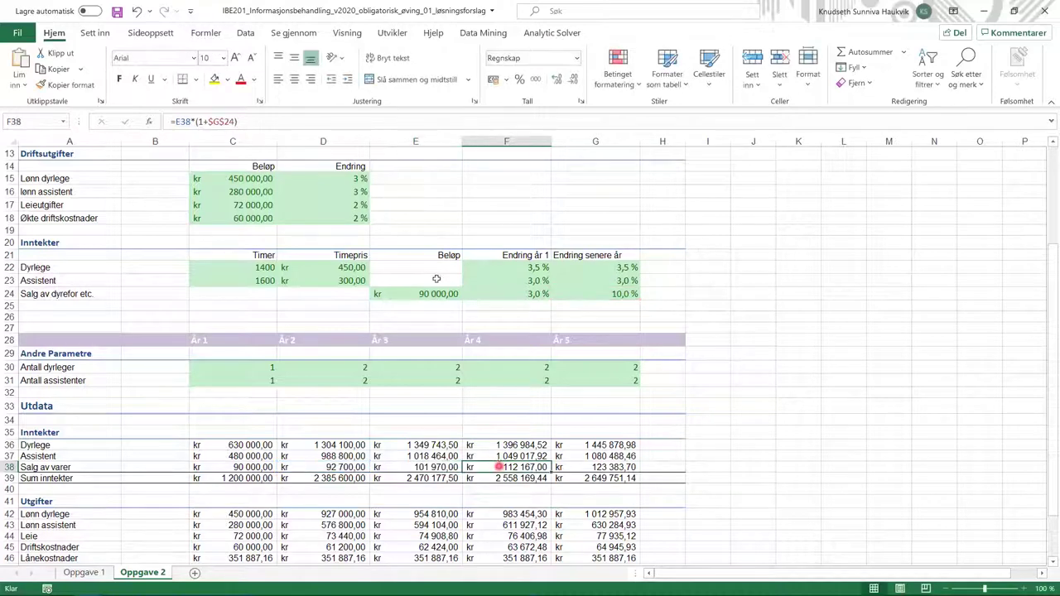
pyautogui.click(339, 119)
pyautogui.click(570, 474)
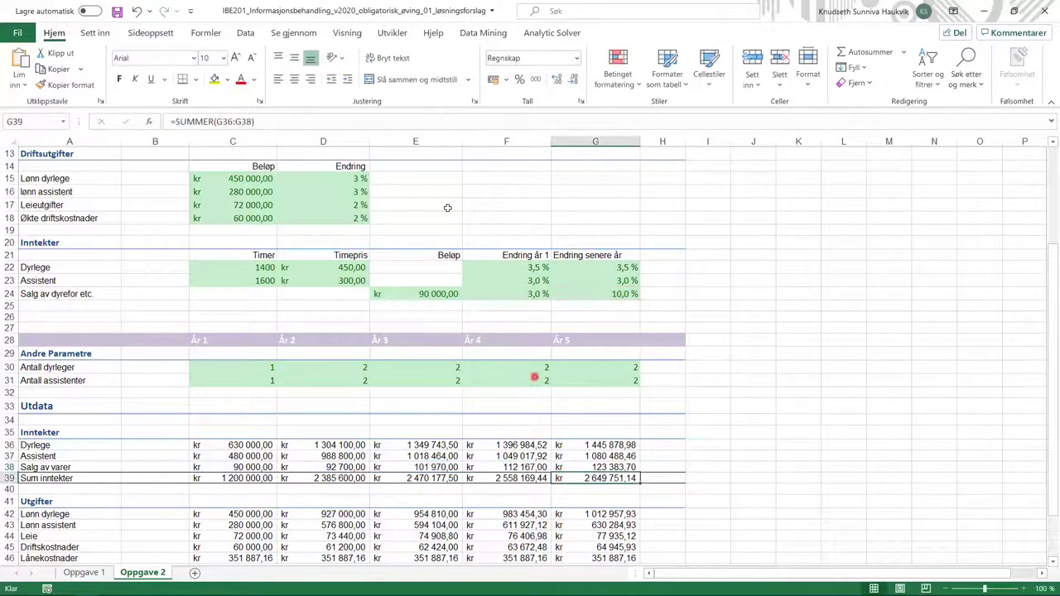
pyautogui.click(375, 125)
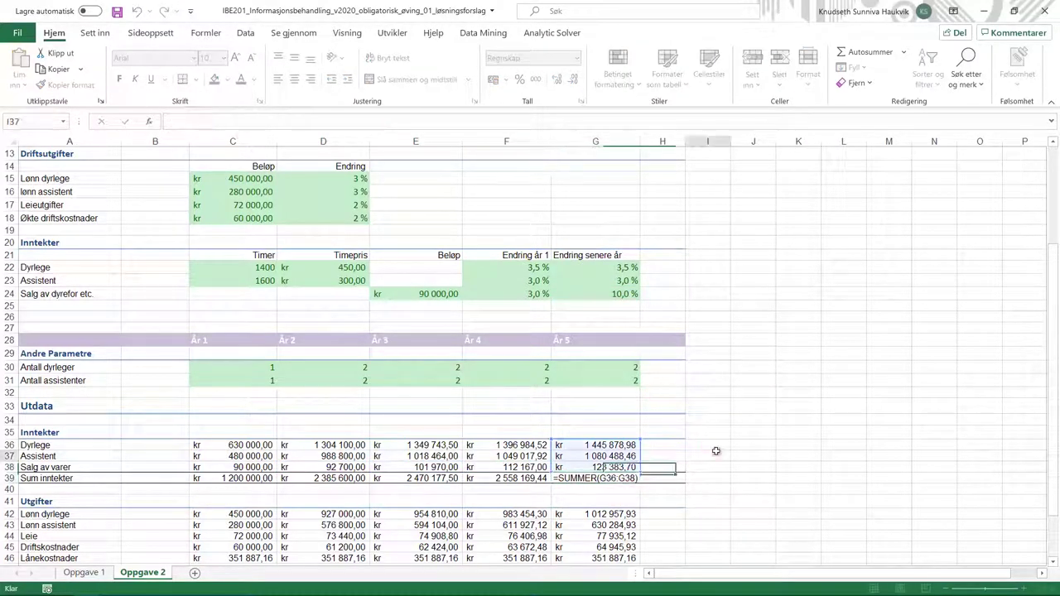
pyautogui.click(636, 468)
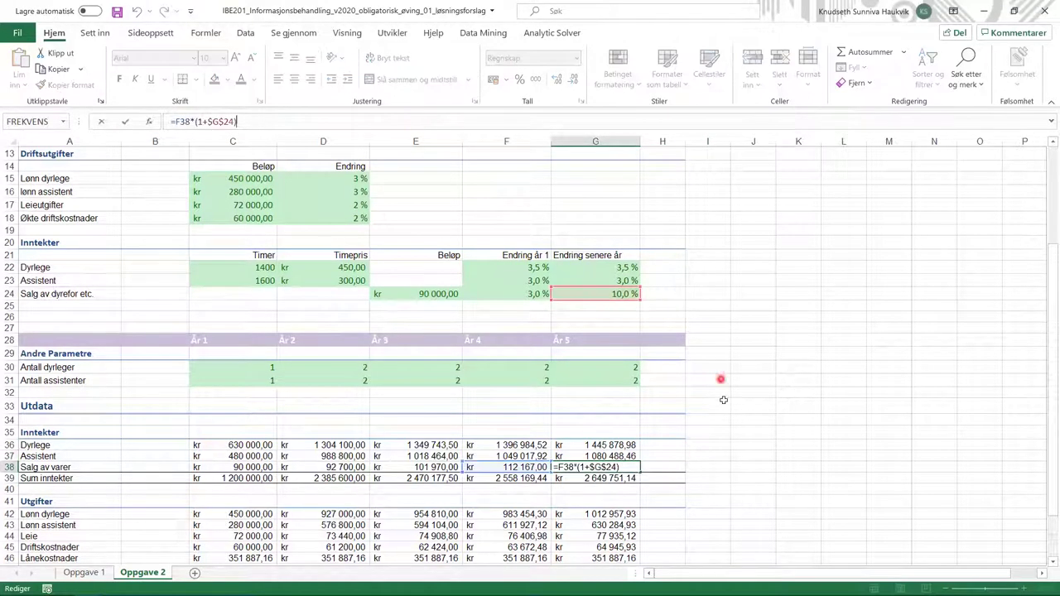
pyautogui.click(724, 455)
pyautogui.click(249, 481)
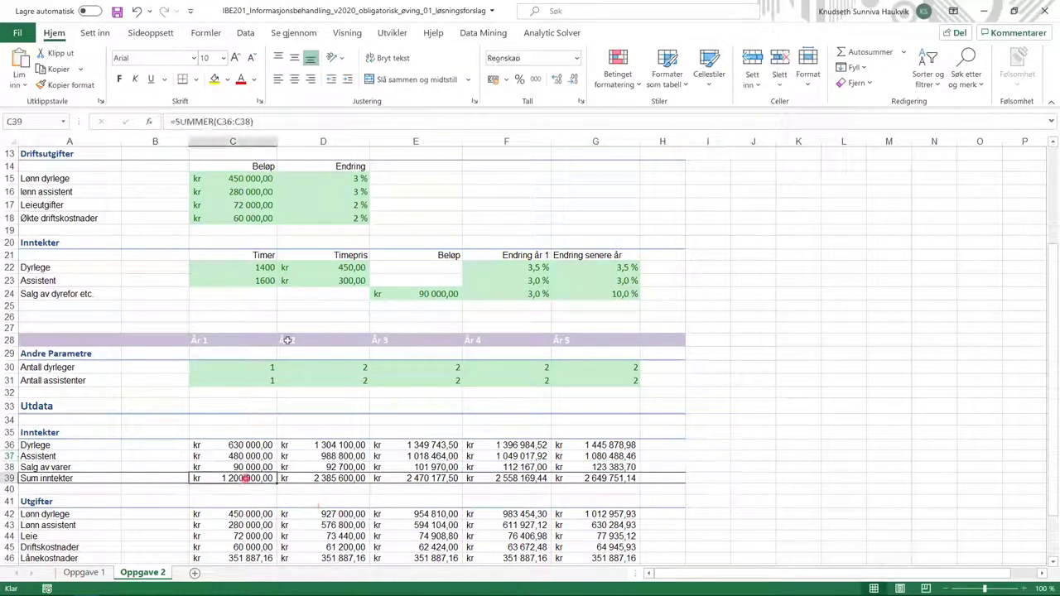
pyautogui.click(281, 122)
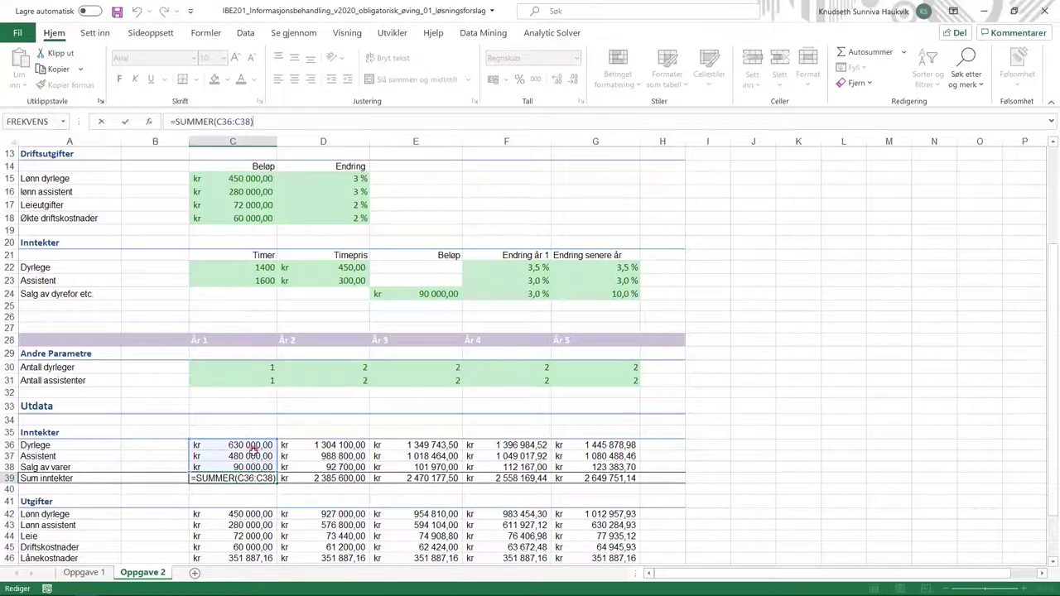
pyautogui.scroll(-3, 247, 430)
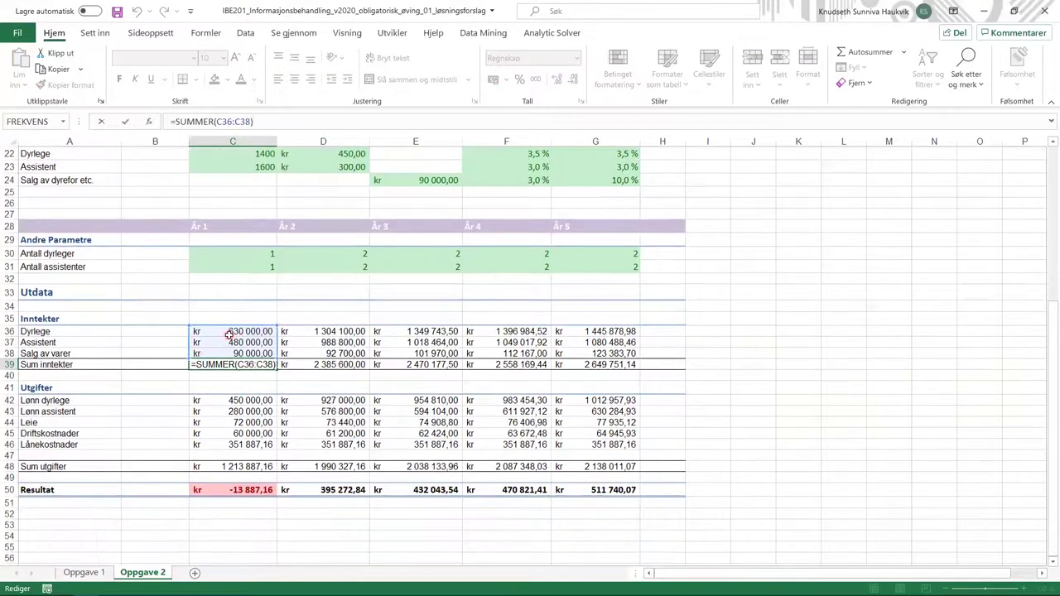
pyautogui.click(322, 364)
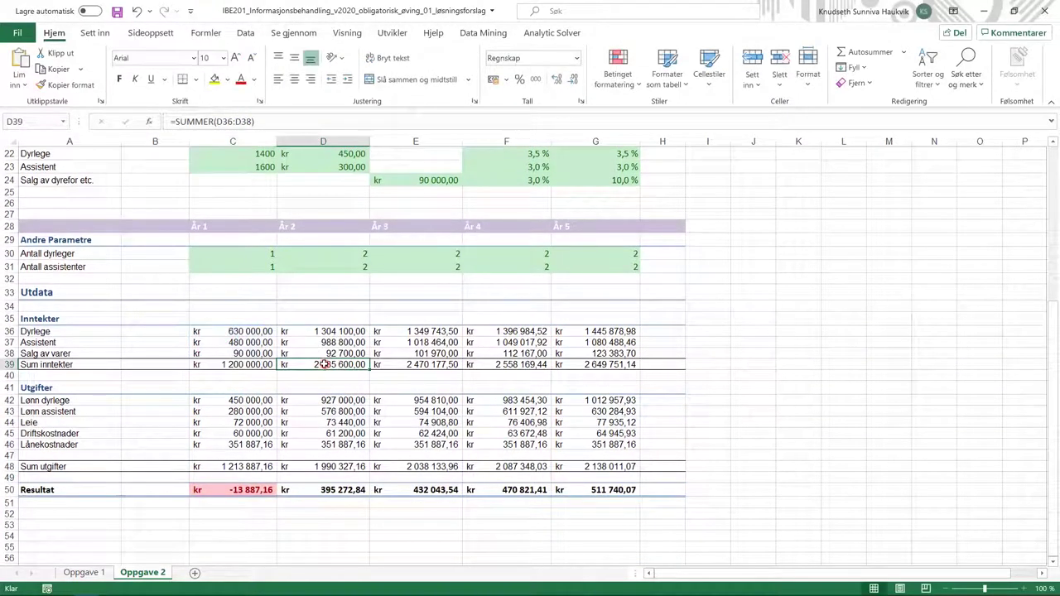
pyautogui.click(237, 401)
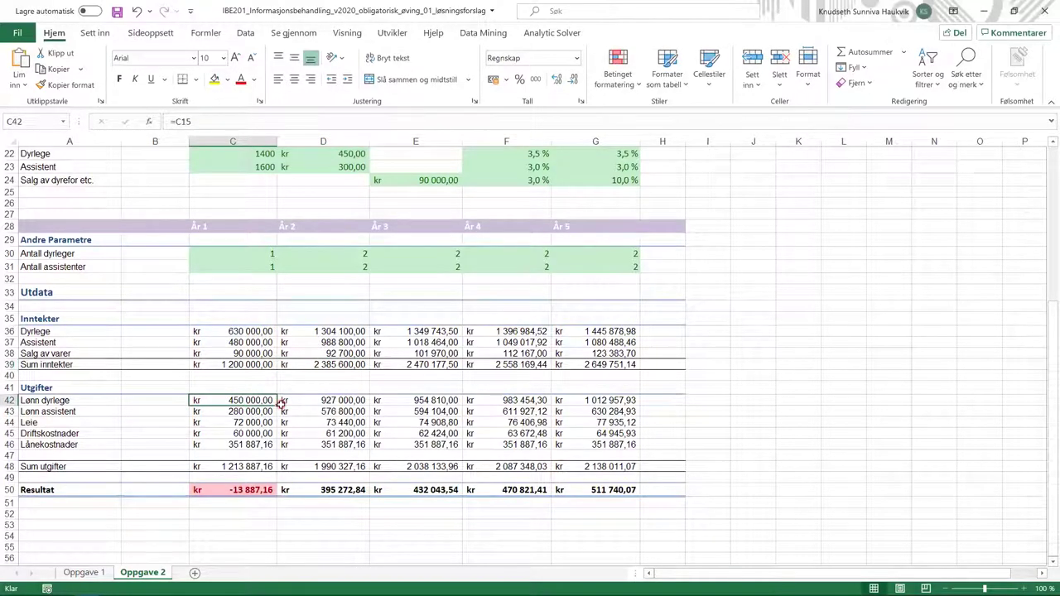
pyautogui.scroll(4, 281, 402)
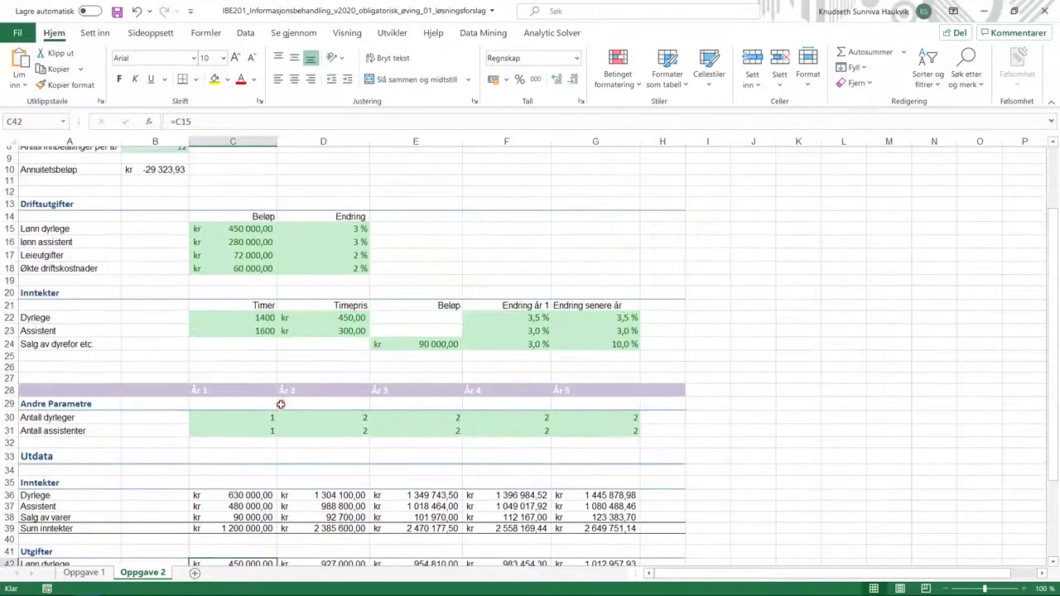
pyautogui.scroll(1, 281, 405)
pyautogui.click(234, 121)
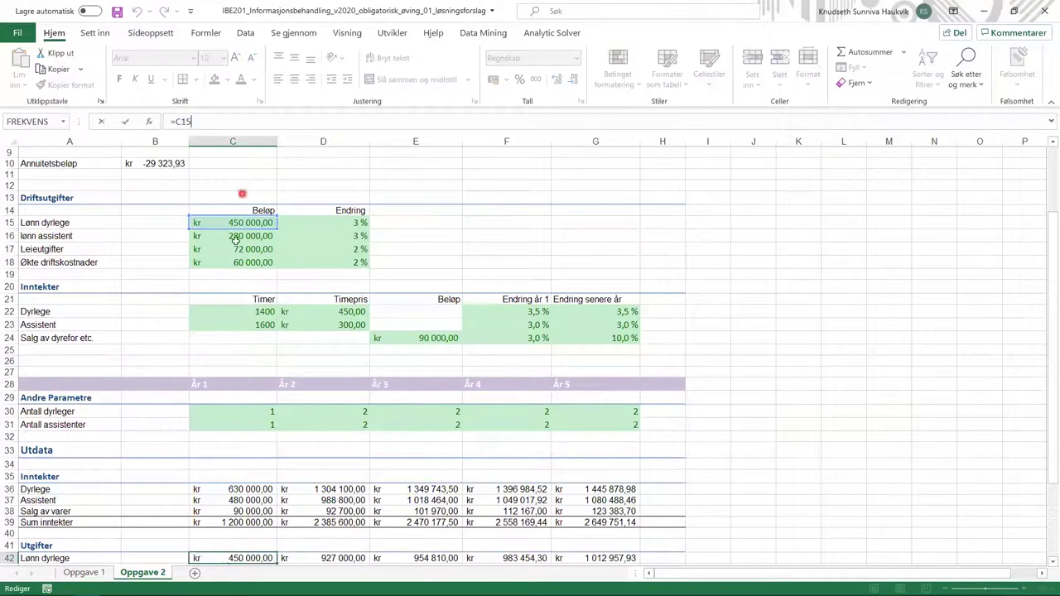
pyautogui.scroll(-4, 239, 365)
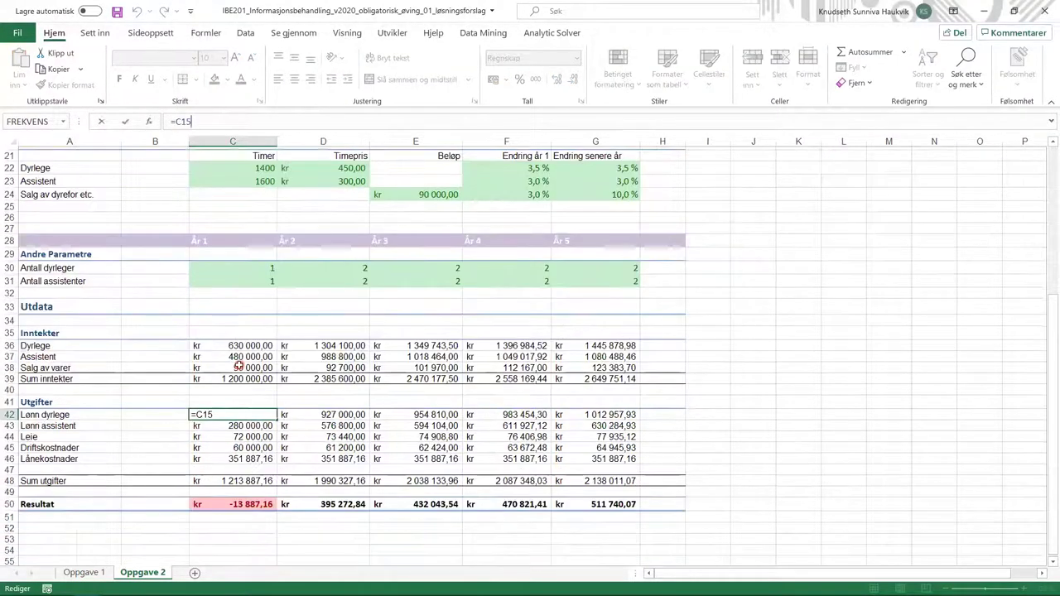
pyautogui.click(222, 424)
pyautogui.scroll(3, 222, 426)
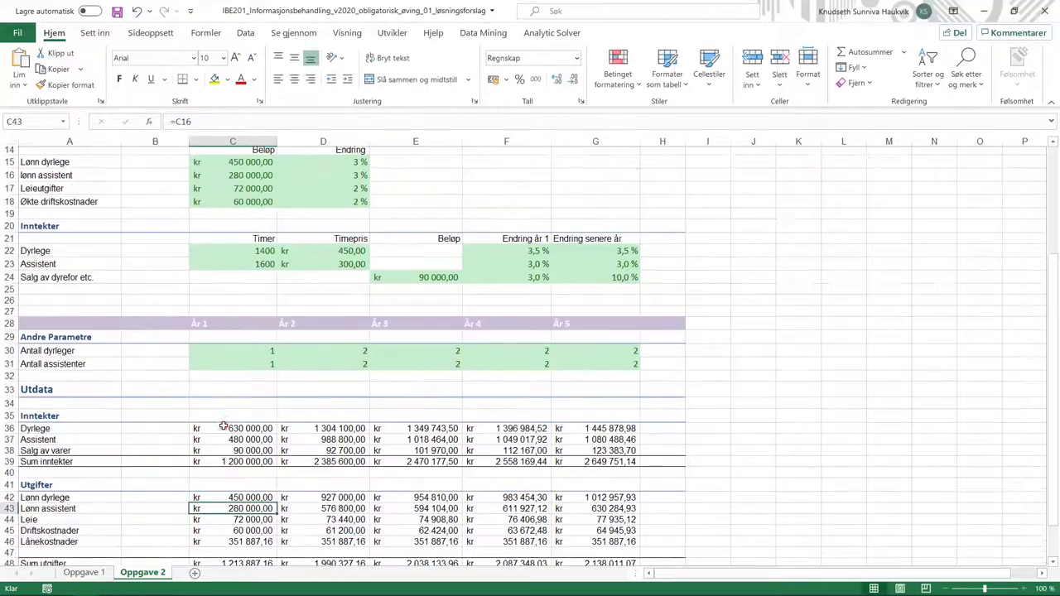
pyautogui.scroll(-3, 219, 310)
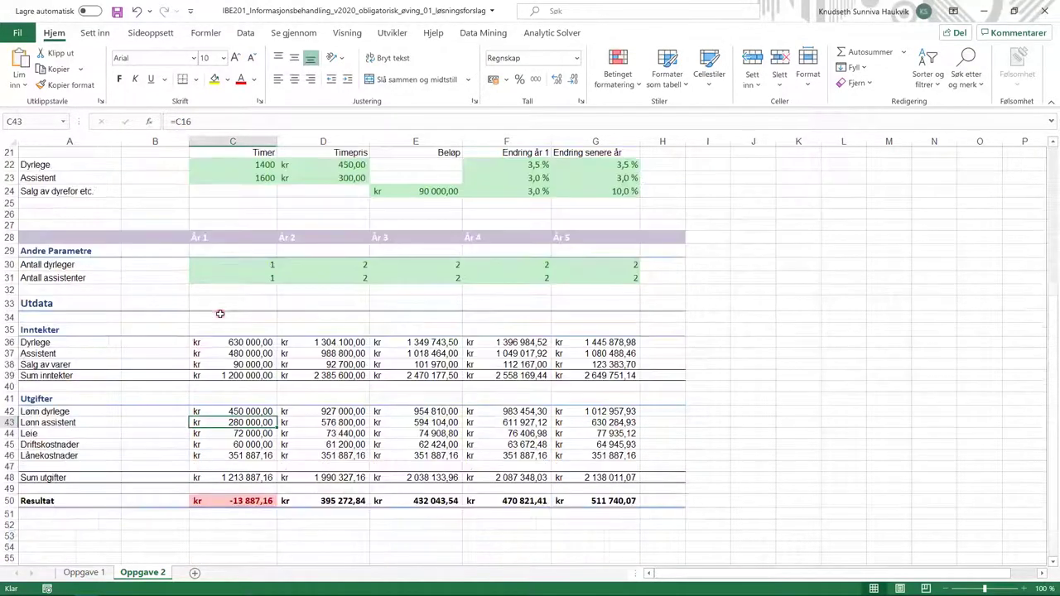
pyautogui.click(238, 434)
pyautogui.scroll(2, 227, 268)
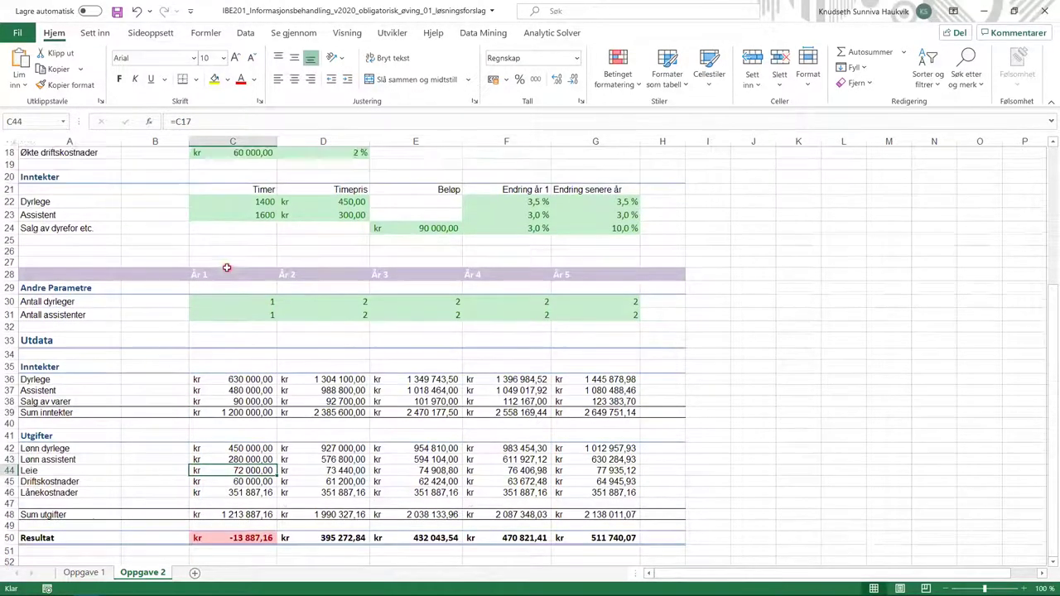
pyautogui.scroll(-1, 227, 216)
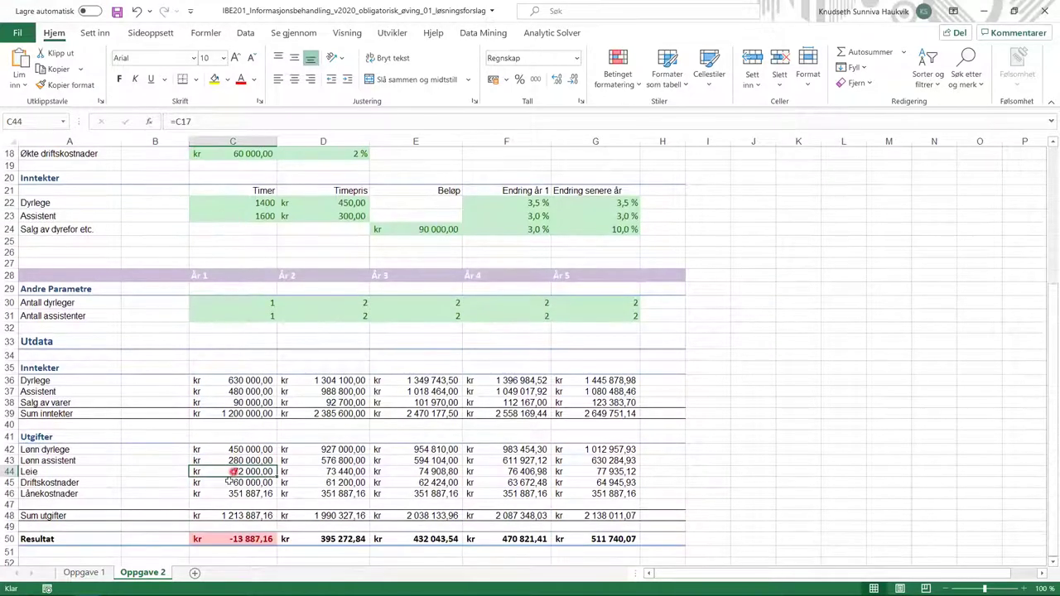
pyautogui.click(222, 491)
pyautogui.click(222, 484)
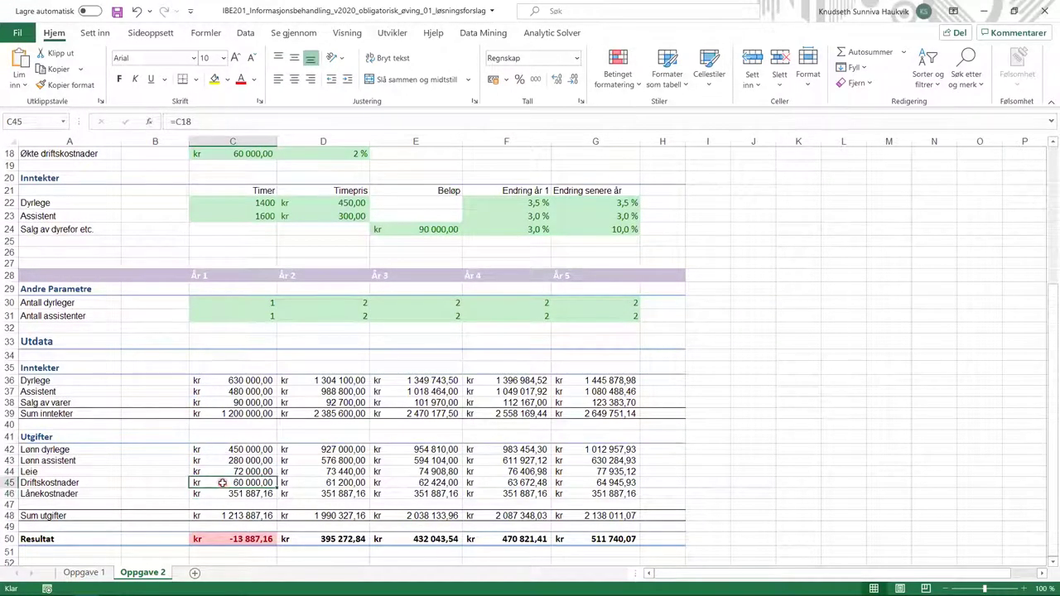
pyautogui.scroll(2, 228, 364)
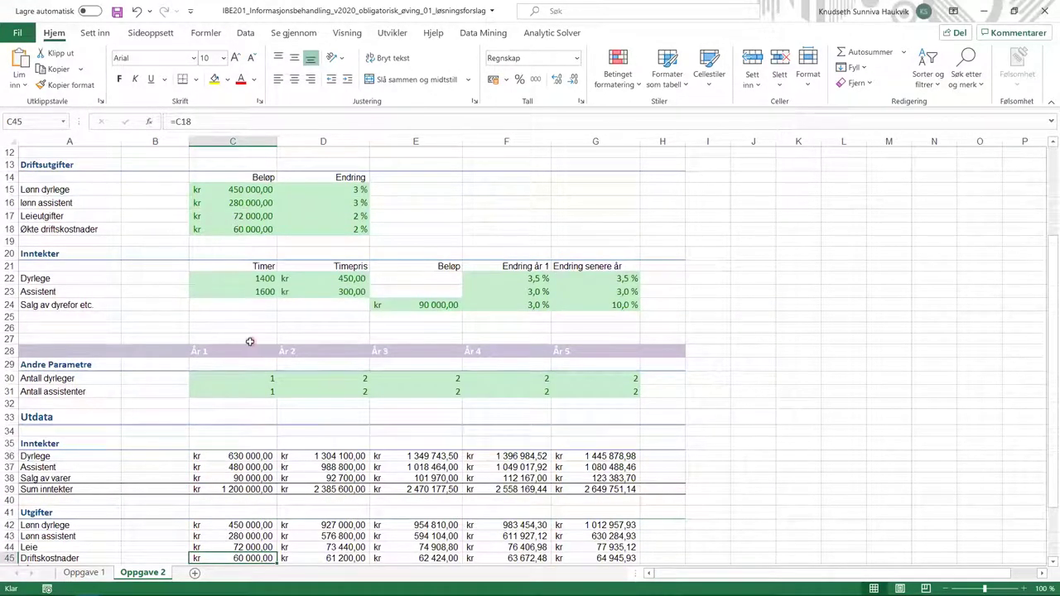
pyautogui.scroll(-1, 249, 341)
pyautogui.click(238, 533)
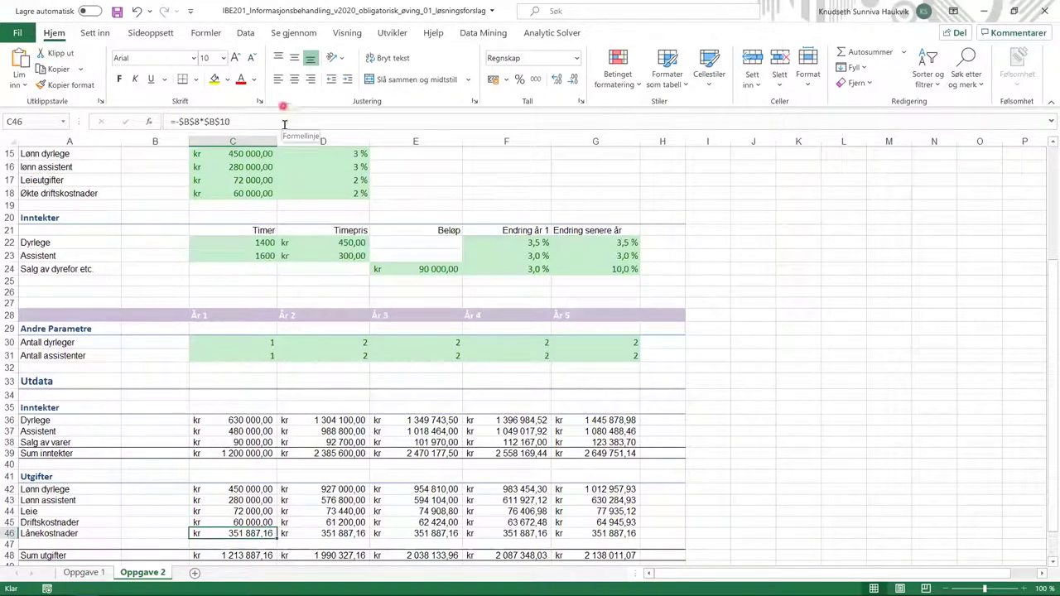
pyautogui.scroll(4, 293, 244)
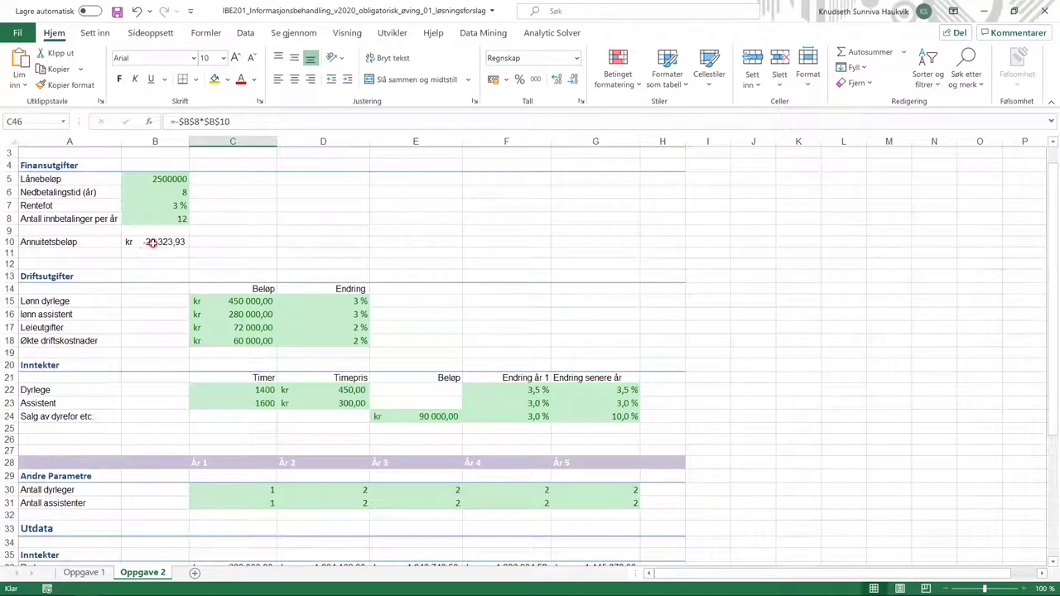
pyautogui.scroll(-3, 153, 242)
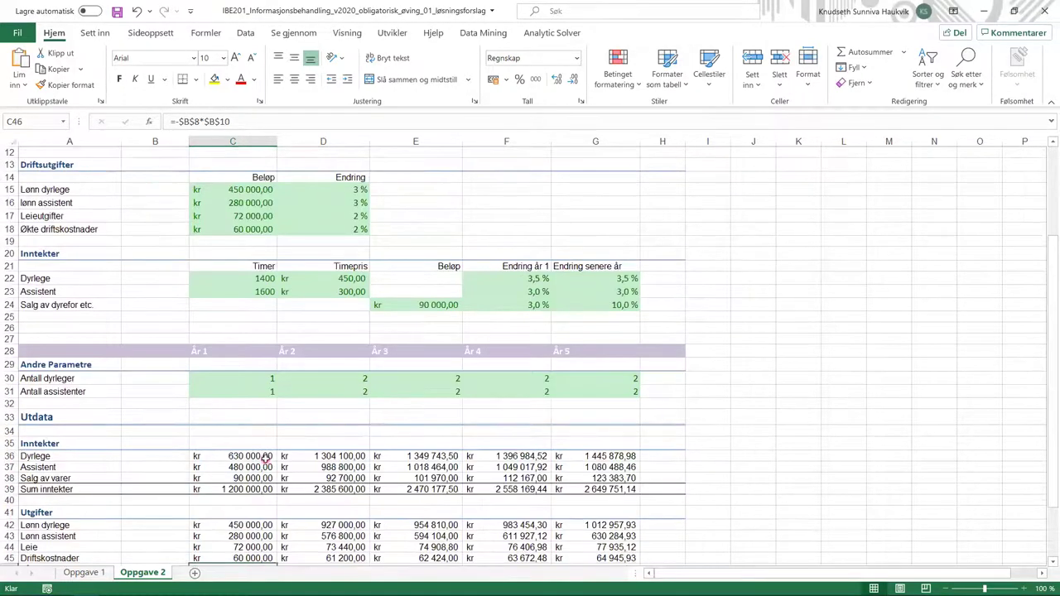
pyautogui.scroll(-1, 265, 503)
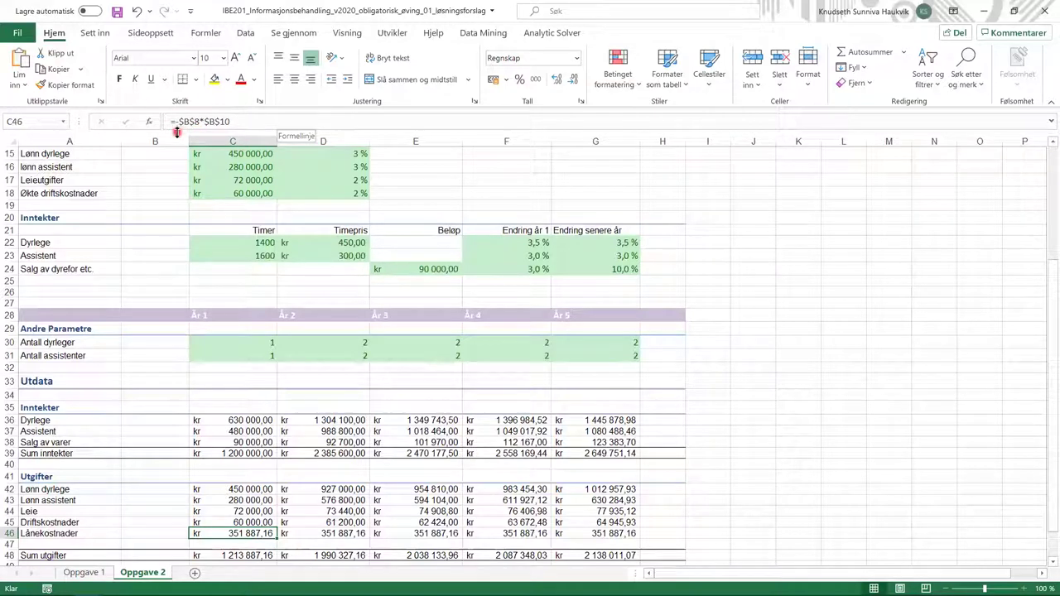
pyautogui.scroll(5, 262, 331)
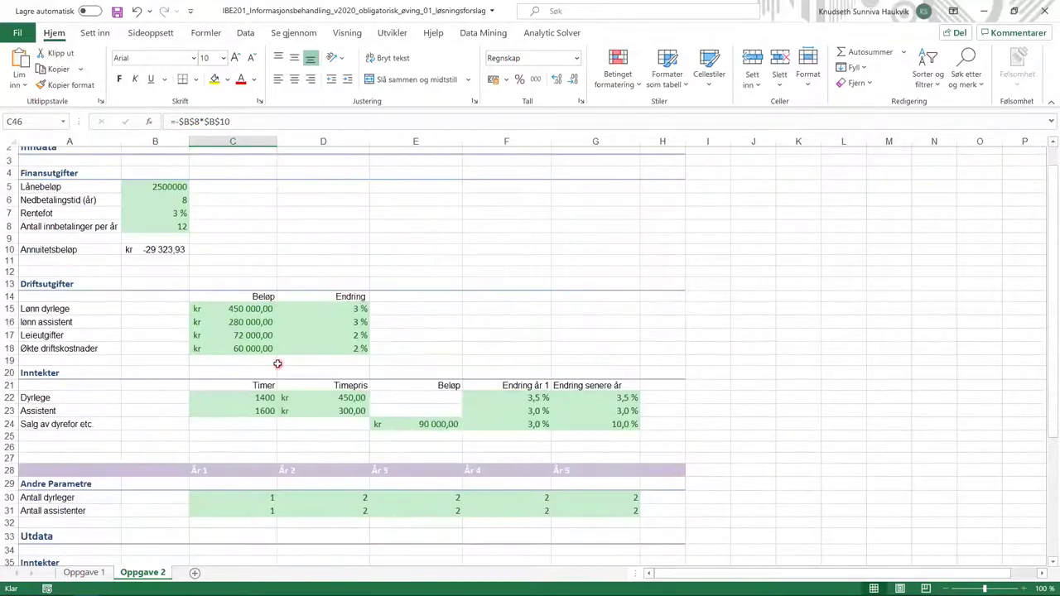
pyautogui.click(243, 123)
pyautogui.scroll(5, 224, 149)
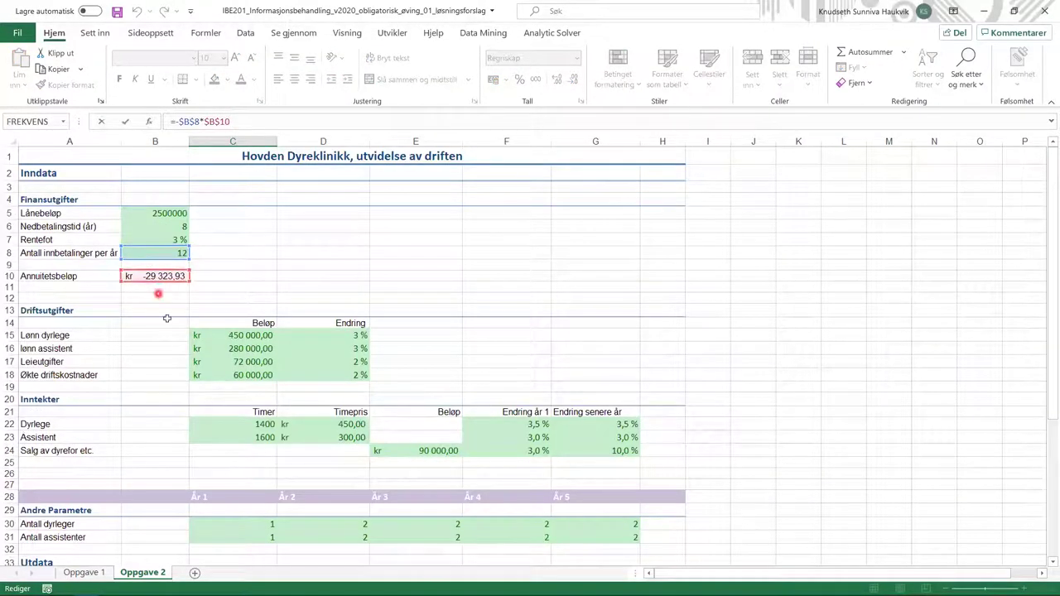
pyautogui.scroll(-7, 175, 342)
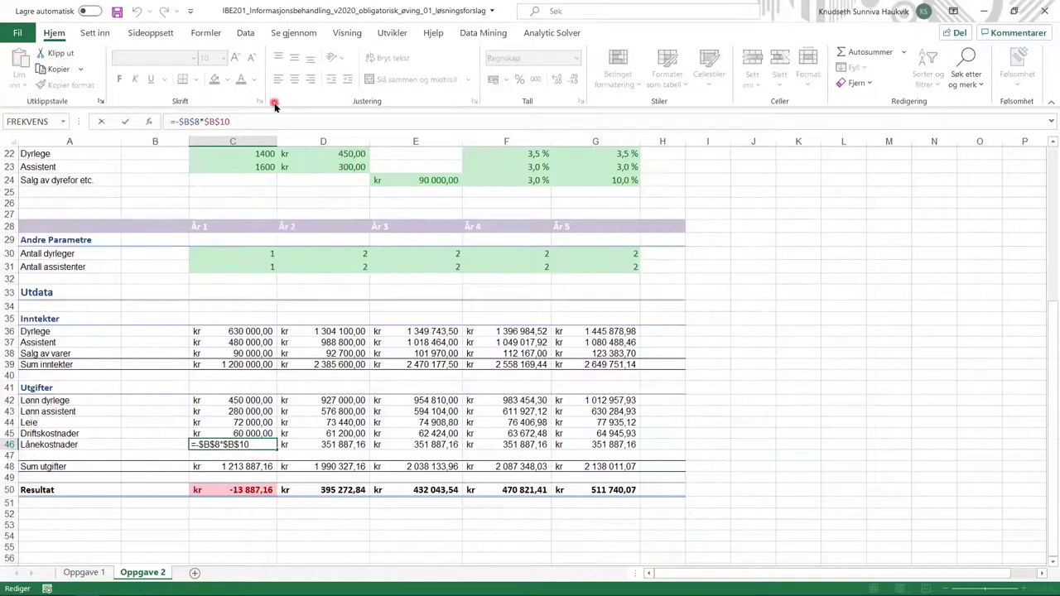
pyautogui.press('Return')
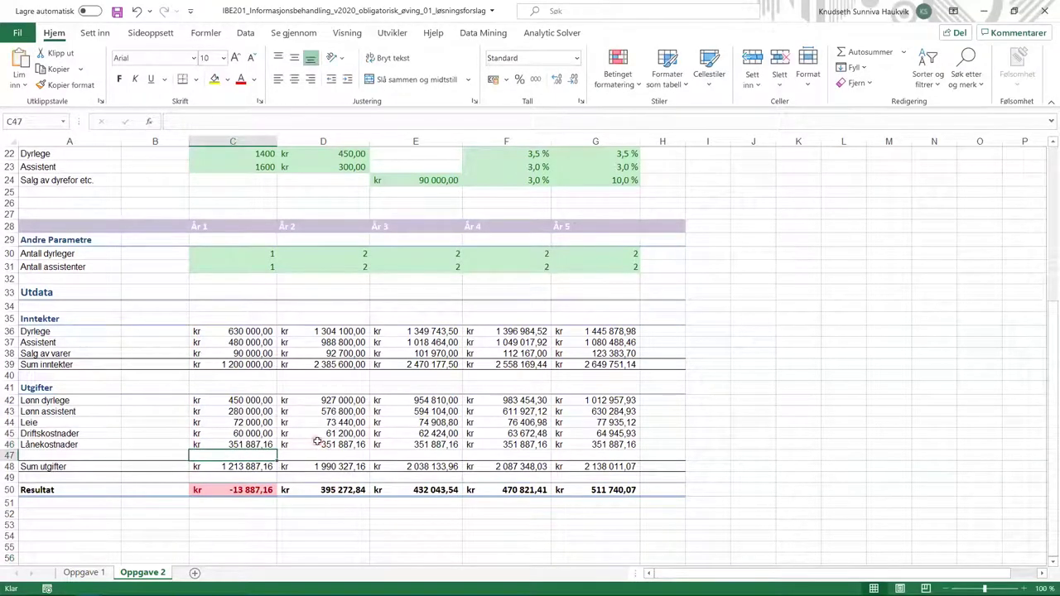
pyautogui.click(319, 445)
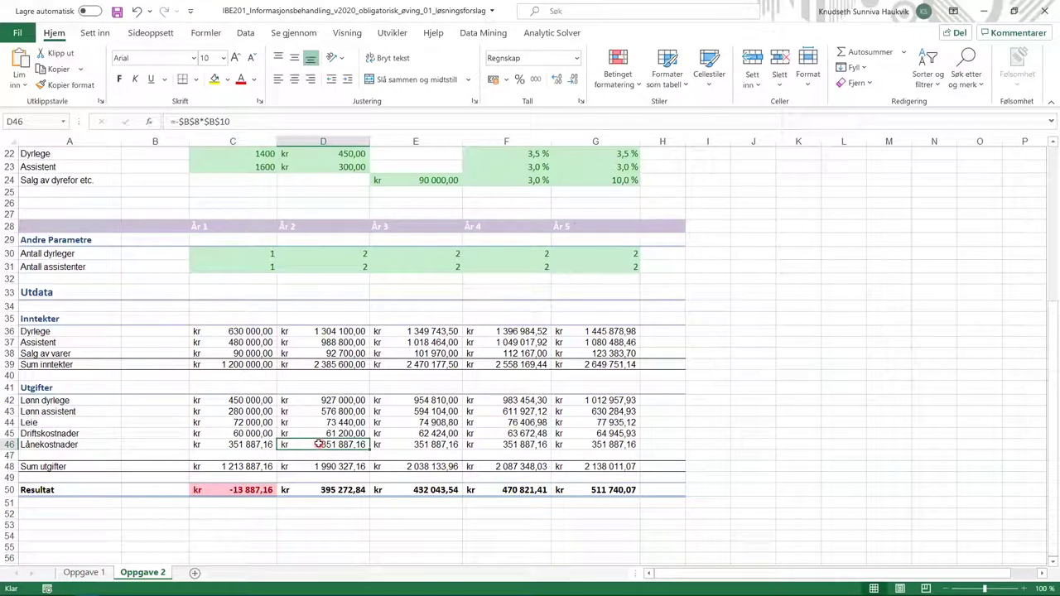
pyautogui.click(274, 445)
pyautogui.click(312, 444)
pyautogui.click(457, 445)
pyautogui.click(496, 445)
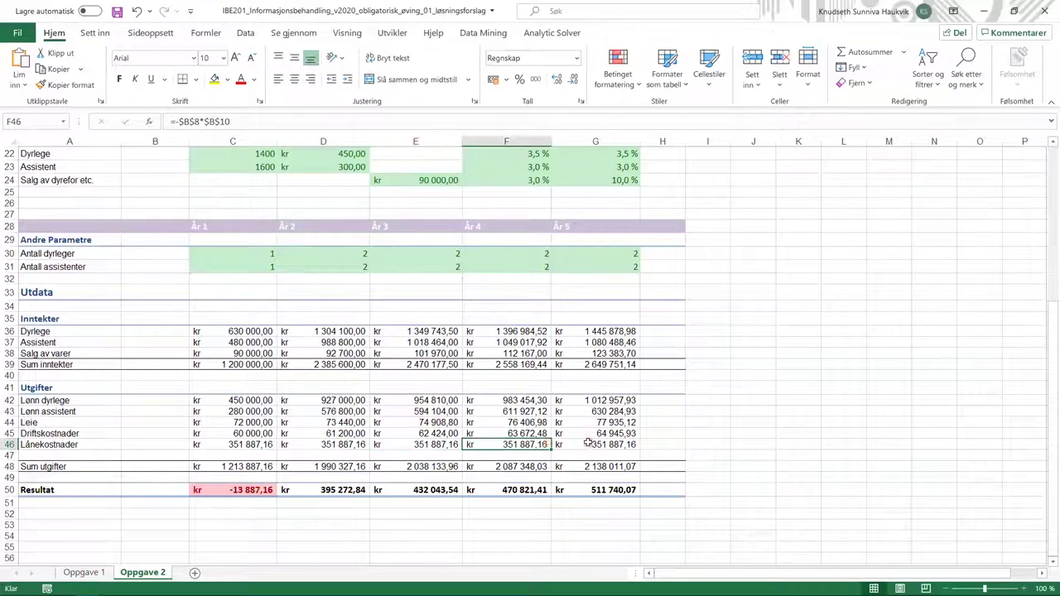
pyautogui.click(579, 444)
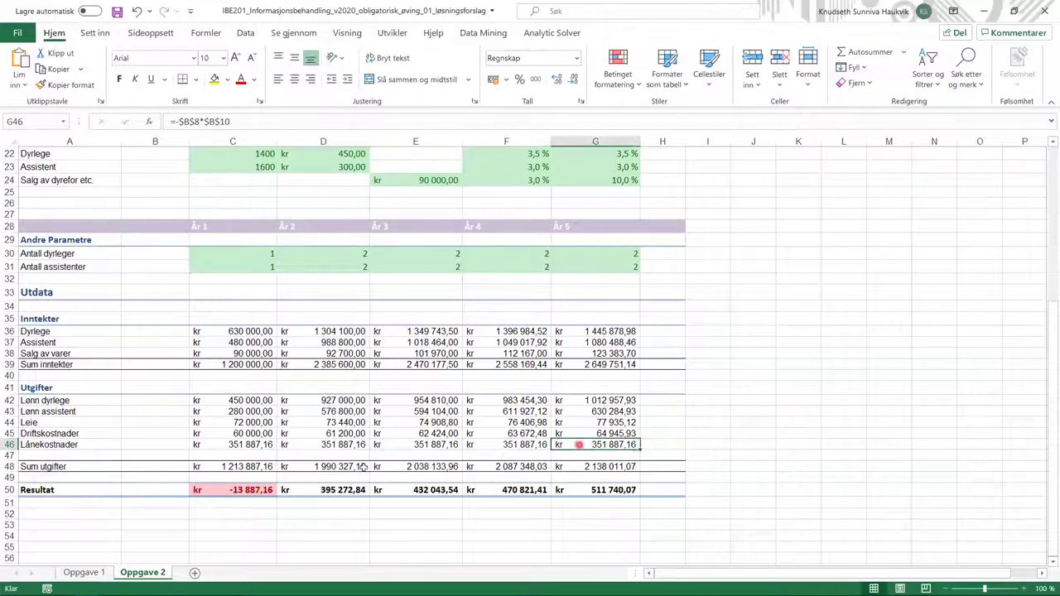
pyautogui.click(283, 445)
pyautogui.click(283, 400)
pyautogui.click(253, 402)
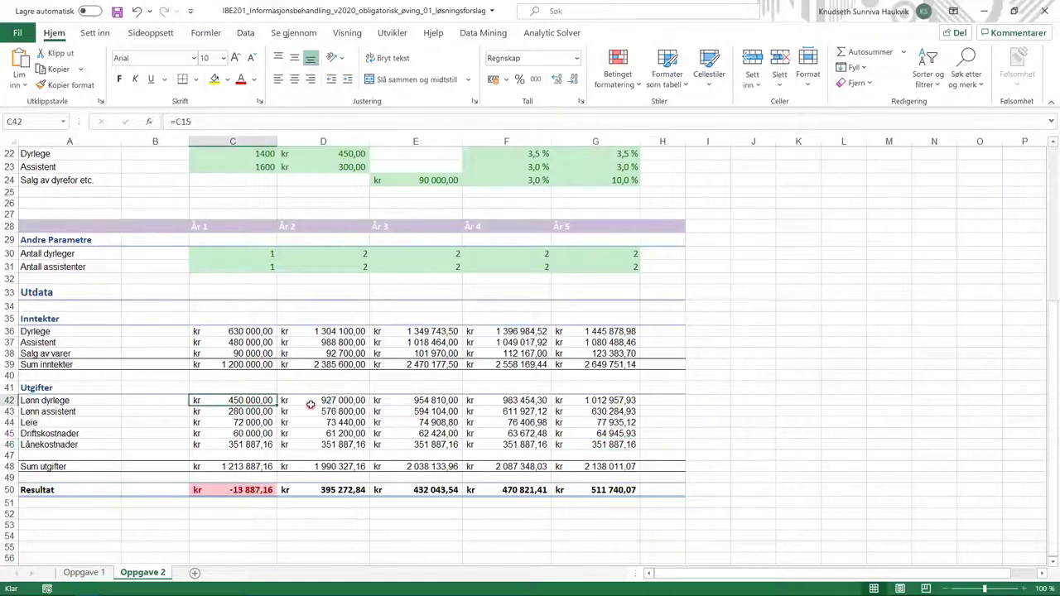
pyautogui.click(319, 402)
pyautogui.scroll(2, 319, 444)
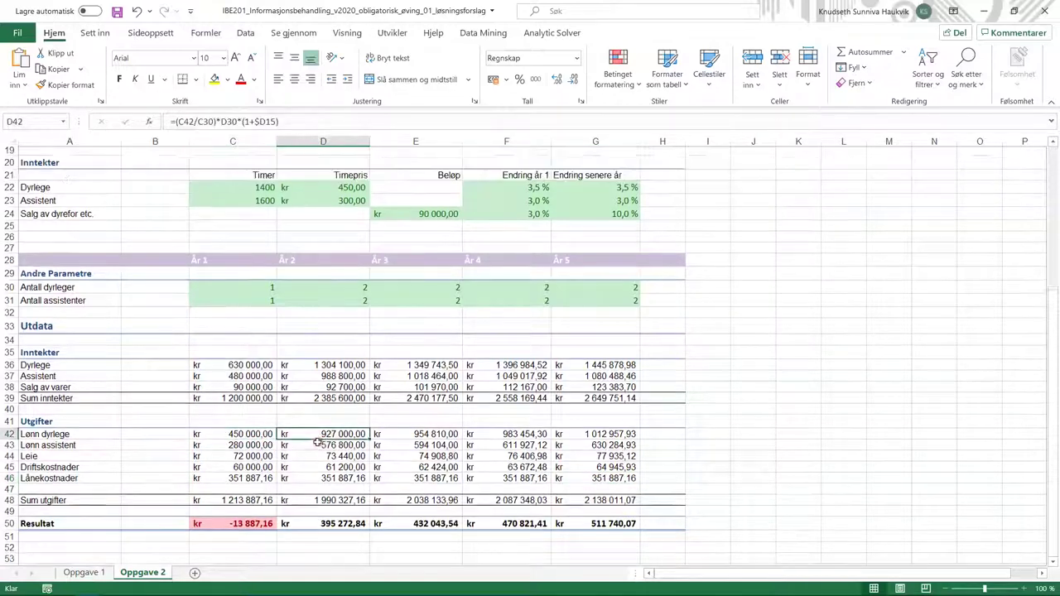
pyautogui.click(252, 440)
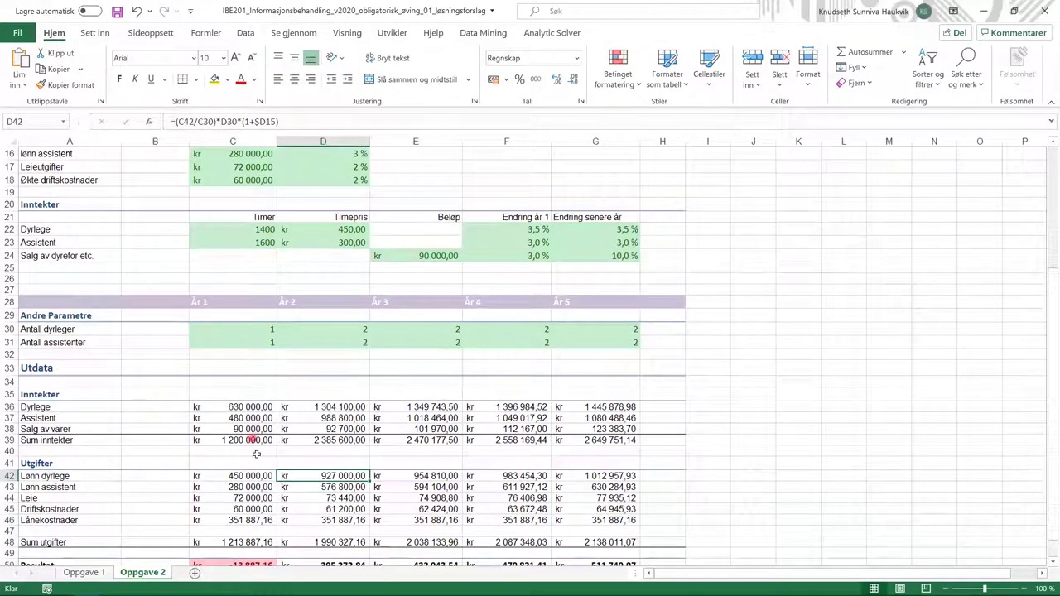
pyautogui.click(261, 475)
pyautogui.click(319, 476)
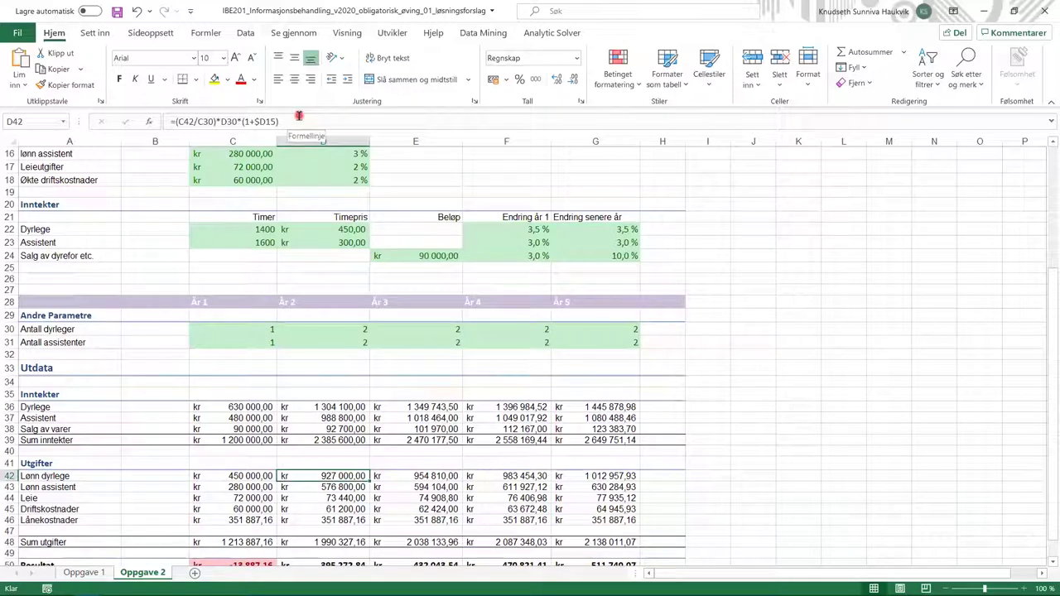
pyautogui.click(241, 479)
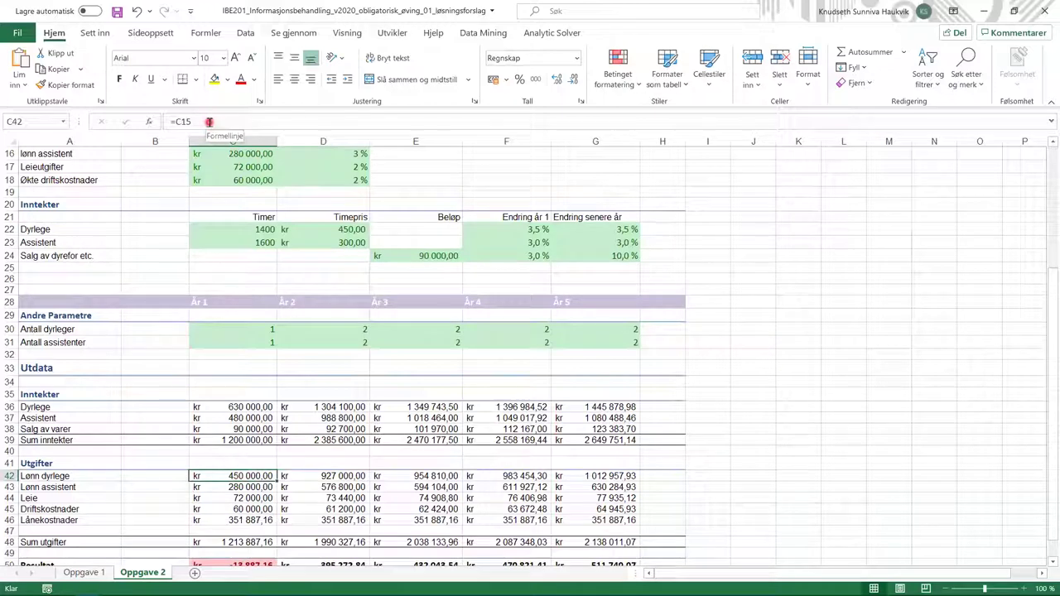
pyautogui.click(237, 487)
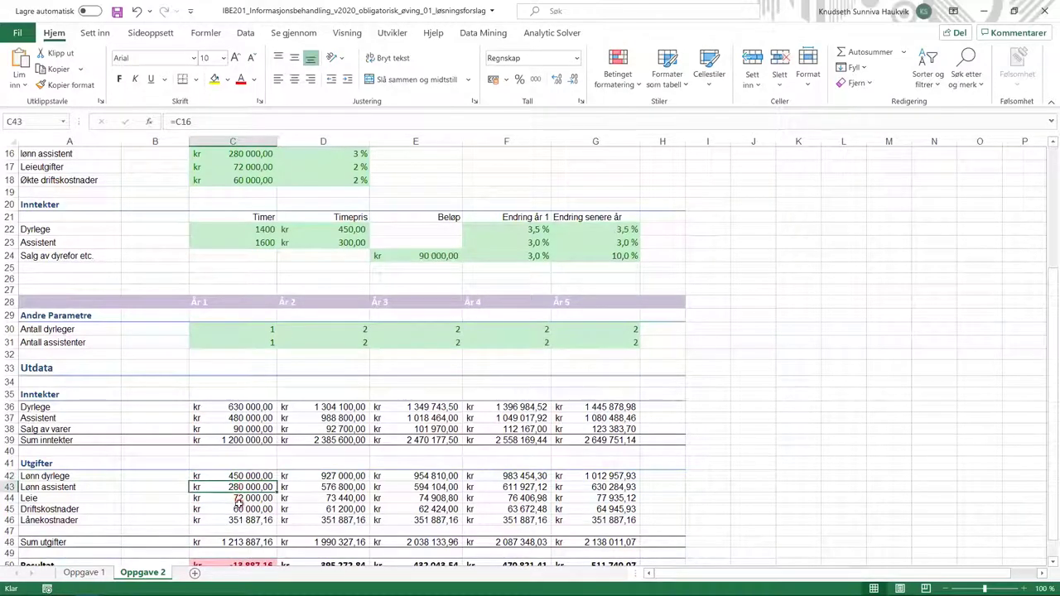
pyautogui.click(230, 475)
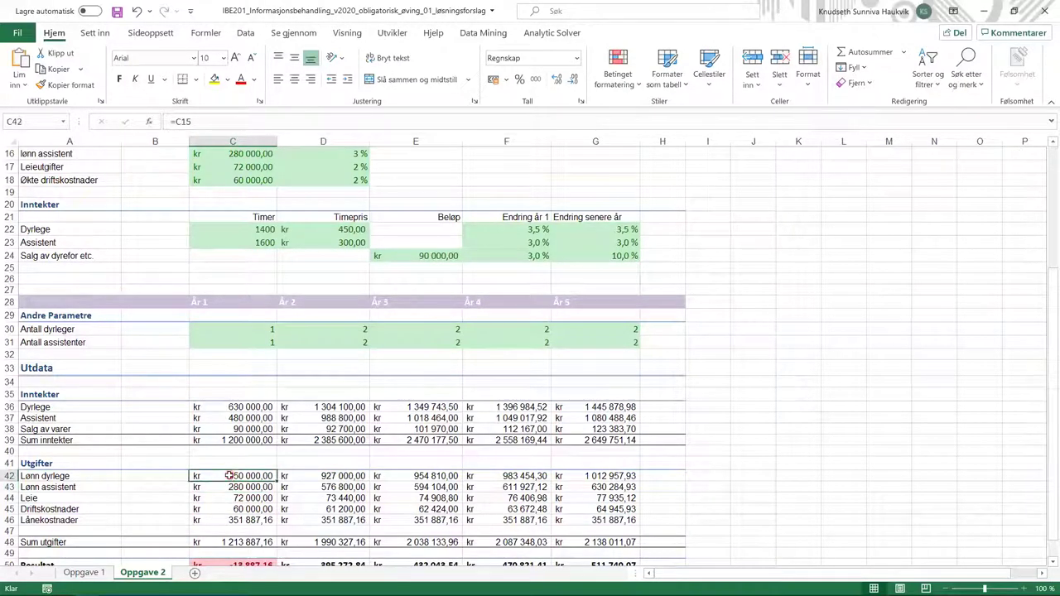
pyautogui.click(323, 476)
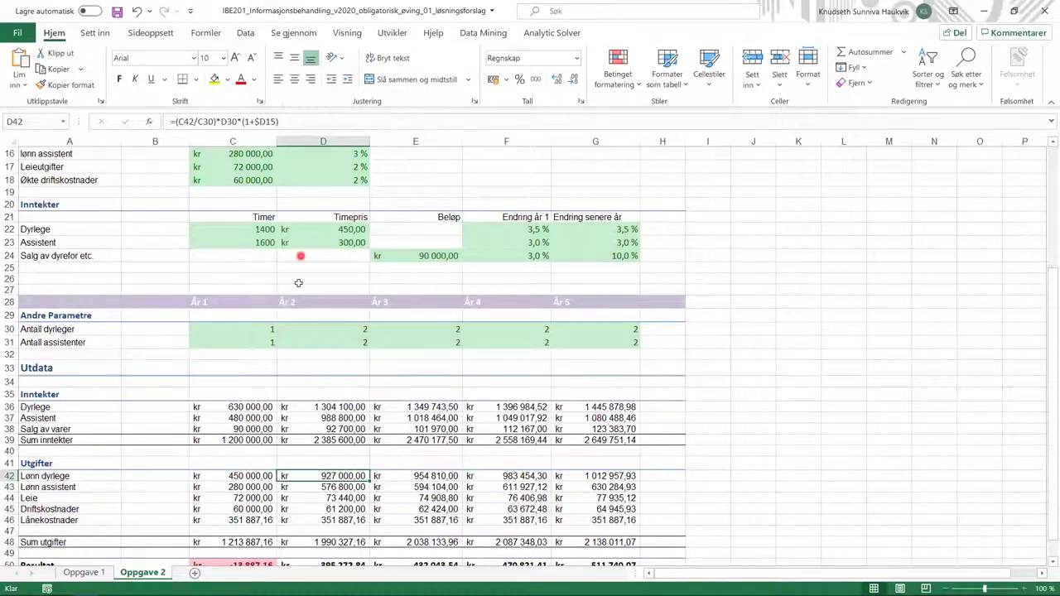
pyautogui.click(309, 121)
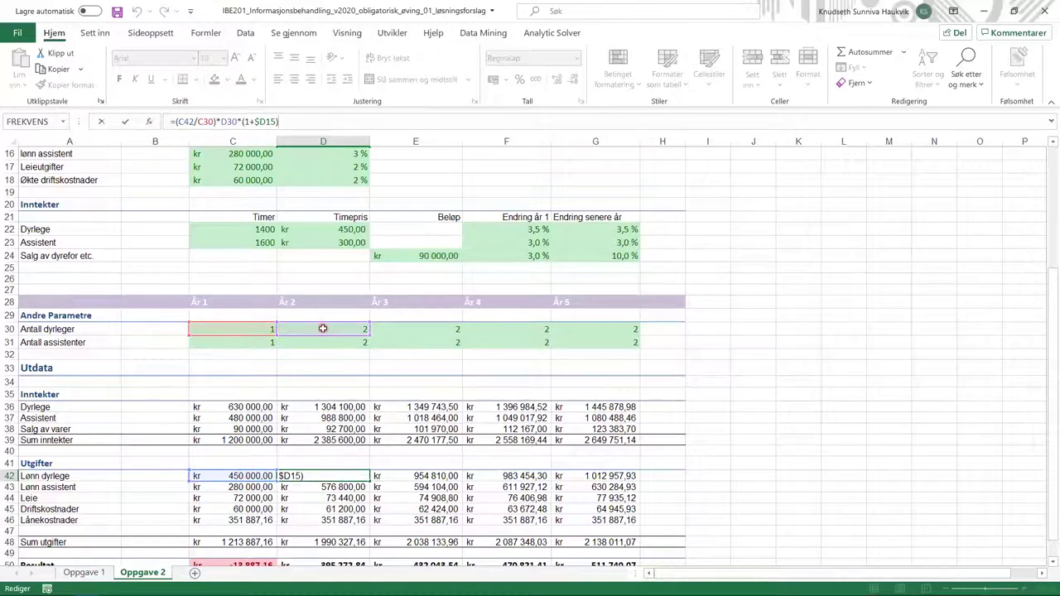
pyautogui.scroll(3, 324, 329)
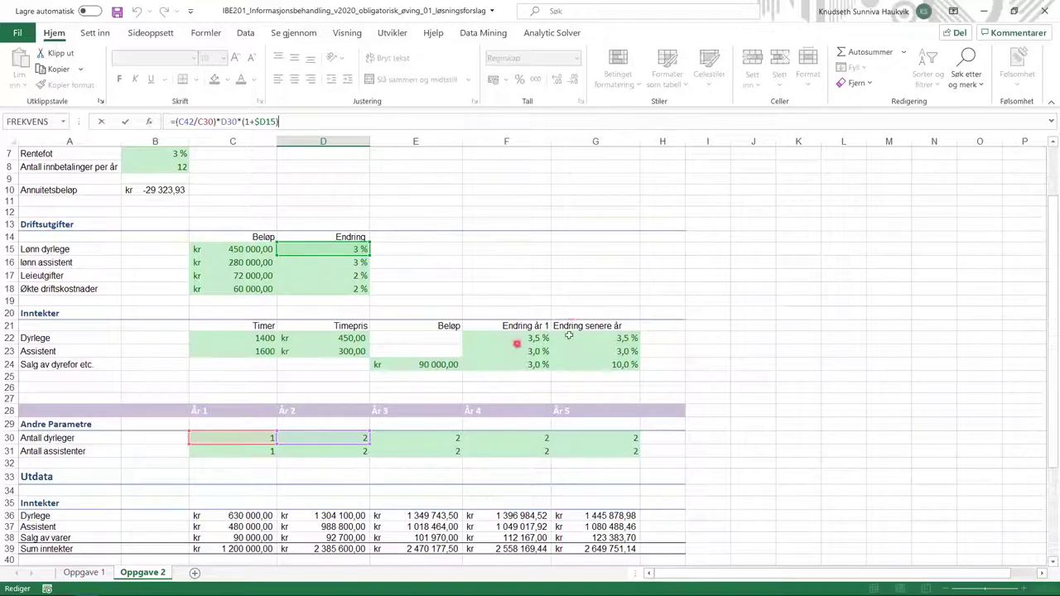
pyautogui.scroll(-3, 203, 338)
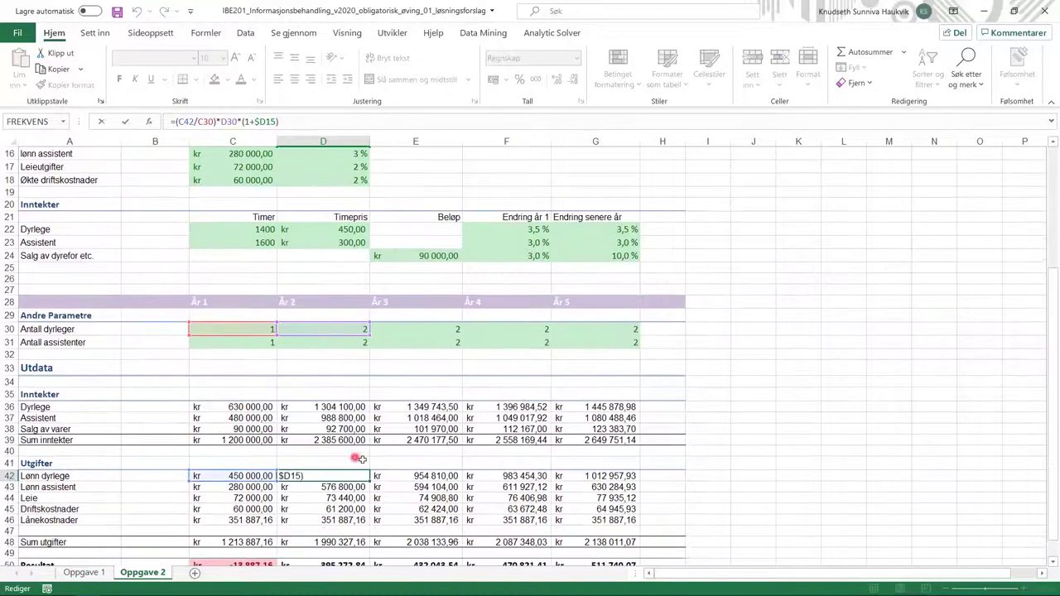
pyautogui.click(403, 475)
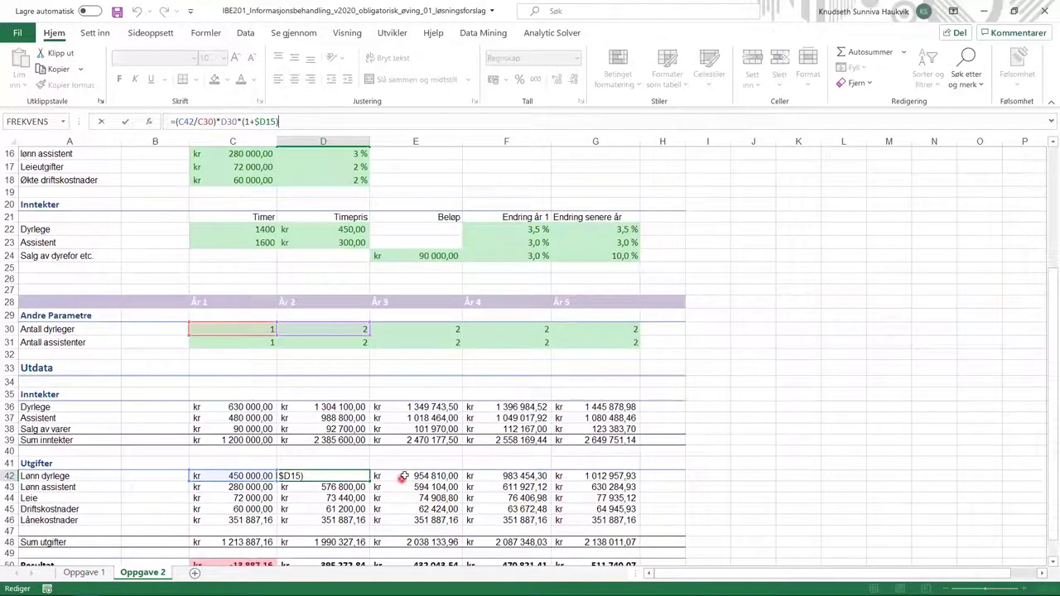
pyautogui.click(480, 475)
pyautogui.click(289, 121)
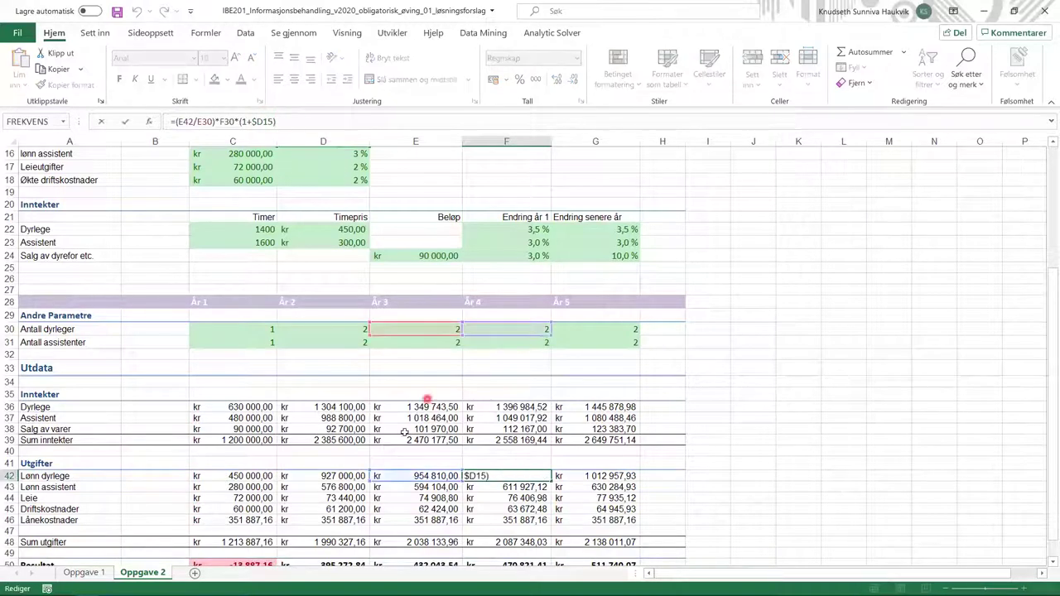
pyautogui.click(618, 478)
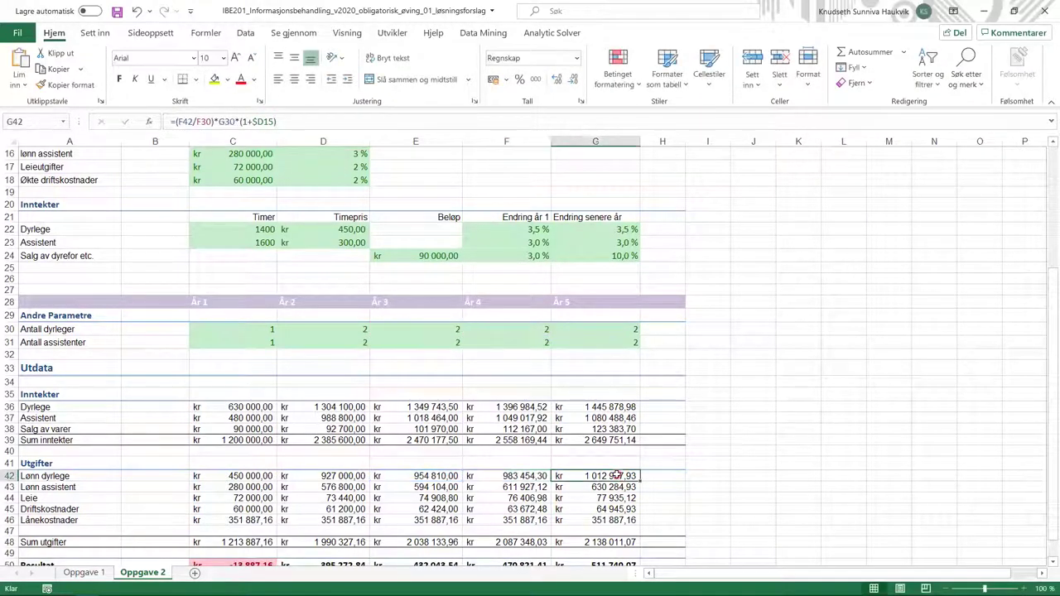
pyautogui.click(415, 121)
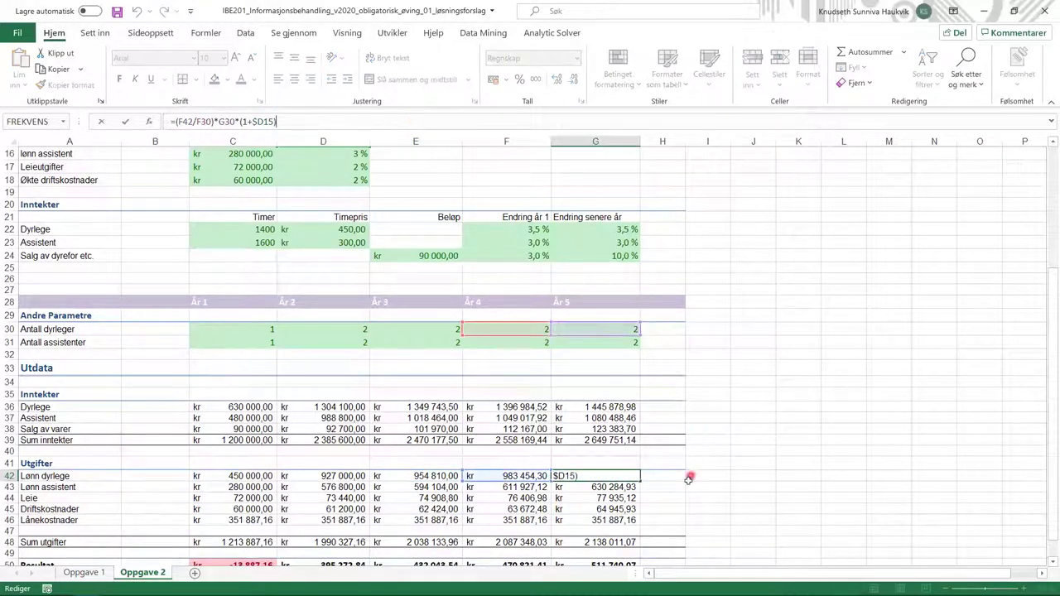
pyautogui.click(233, 489)
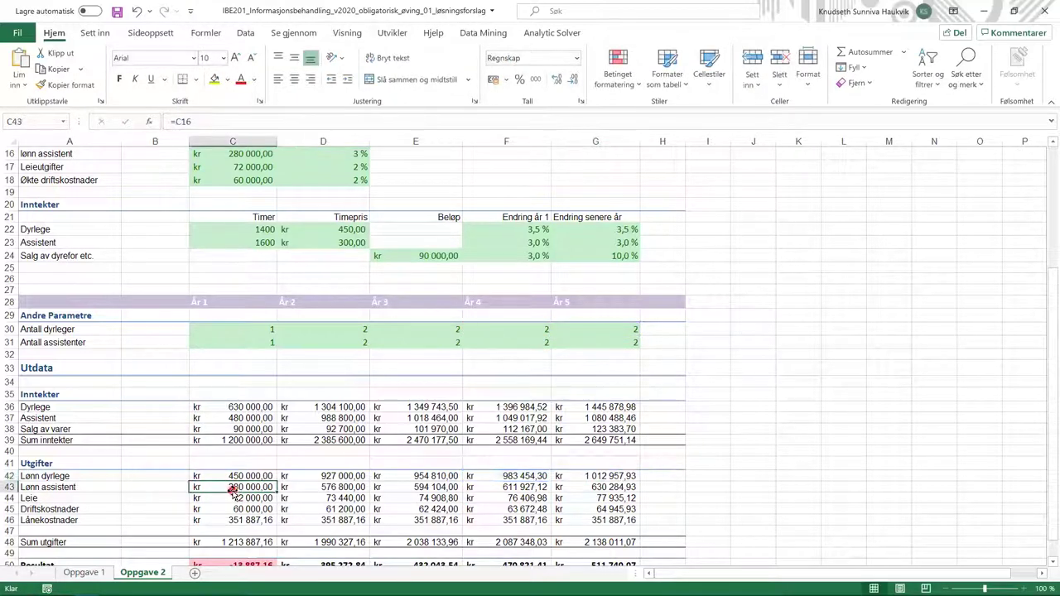
pyautogui.click(347, 487)
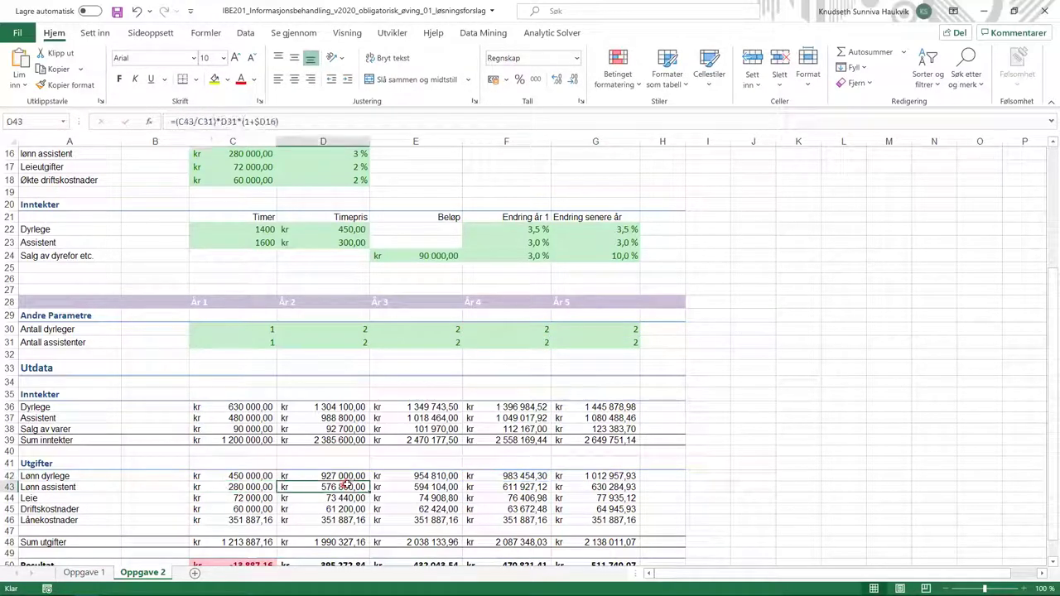
pyautogui.click(309, 119)
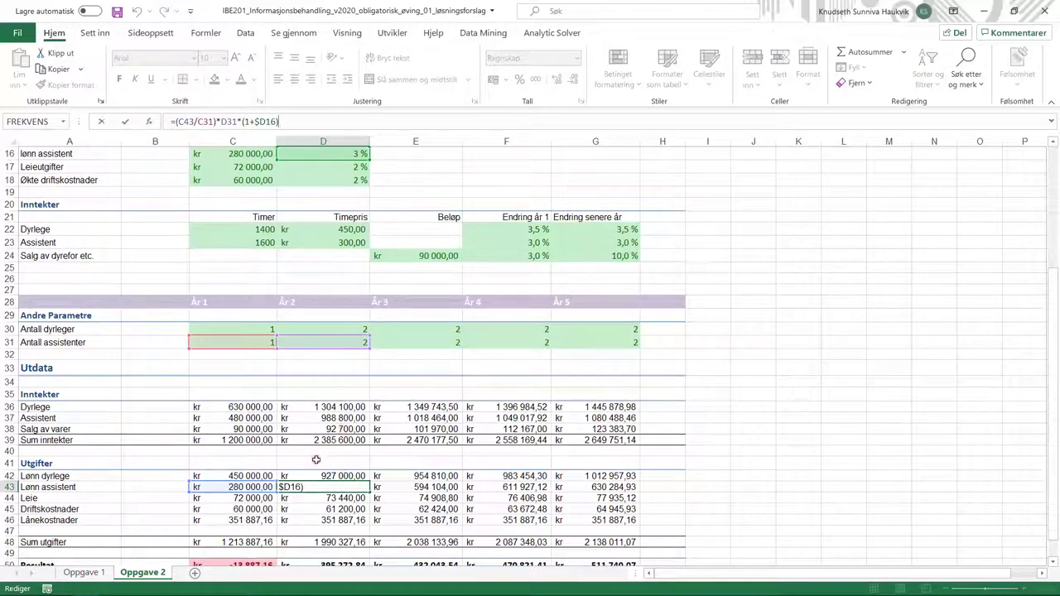
pyautogui.click(313, 481)
pyautogui.click(396, 483)
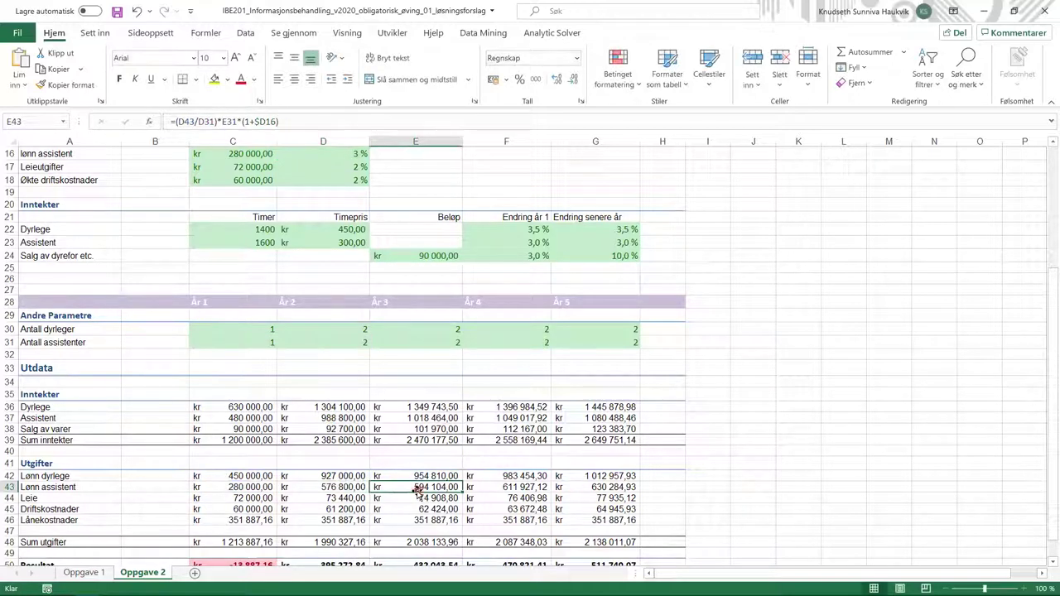
pyautogui.click(245, 500)
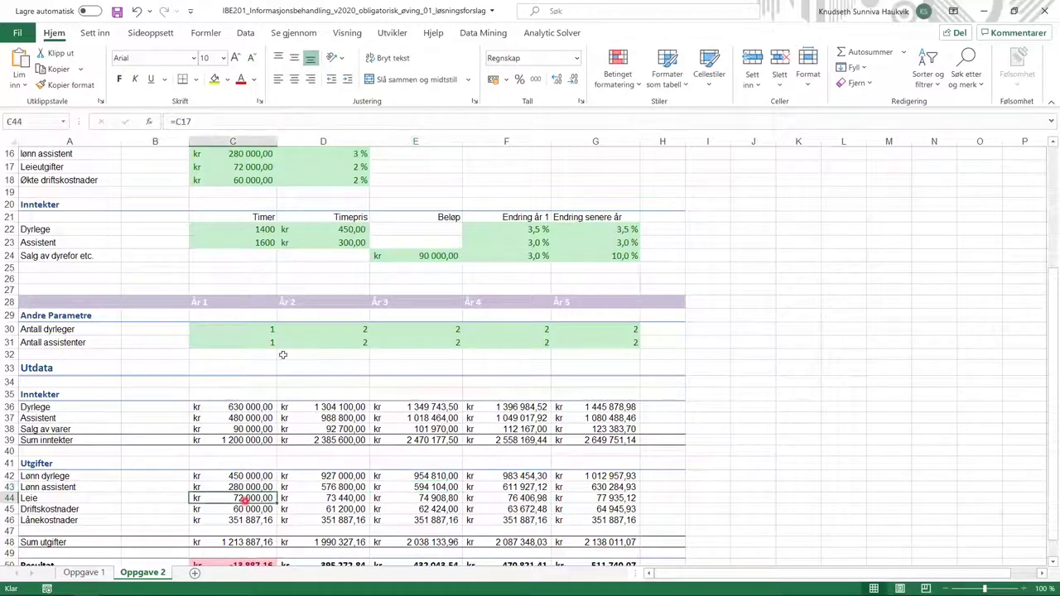
pyautogui.click(336, 498)
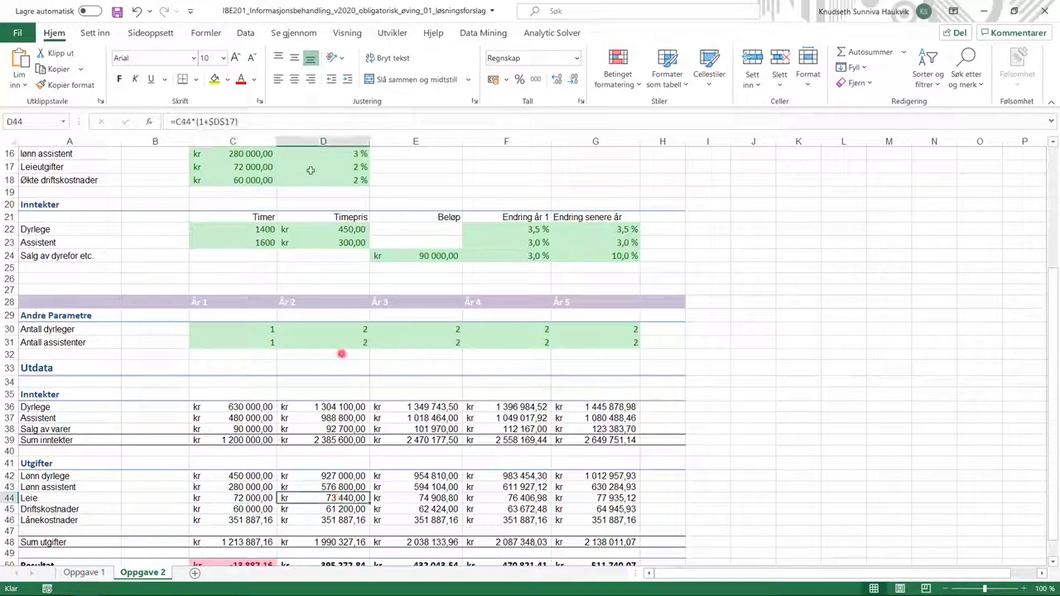
pyautogui.click(319, 124)
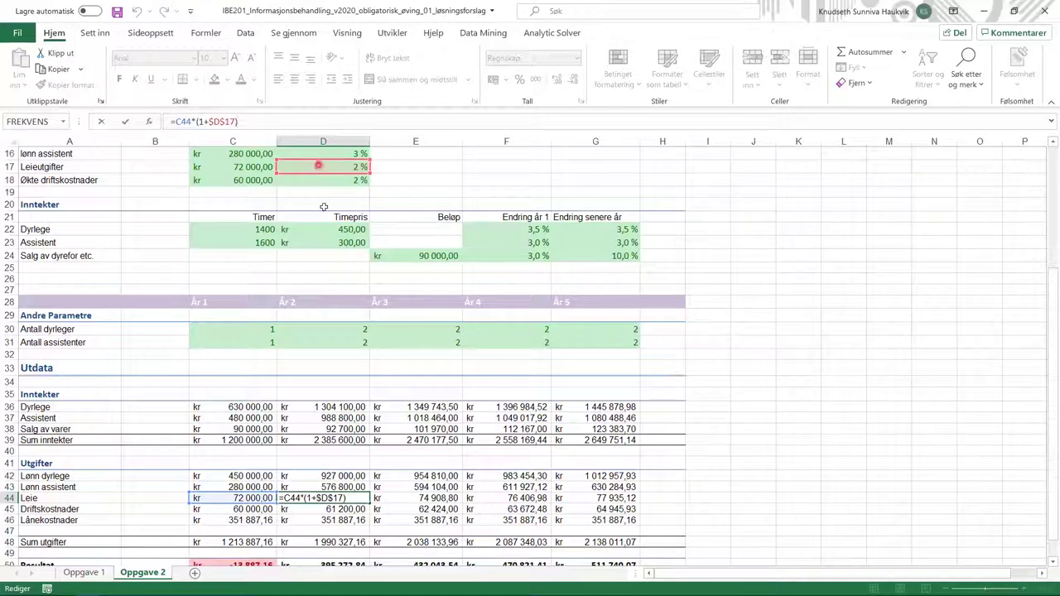
pyautogui.click(396, 497)
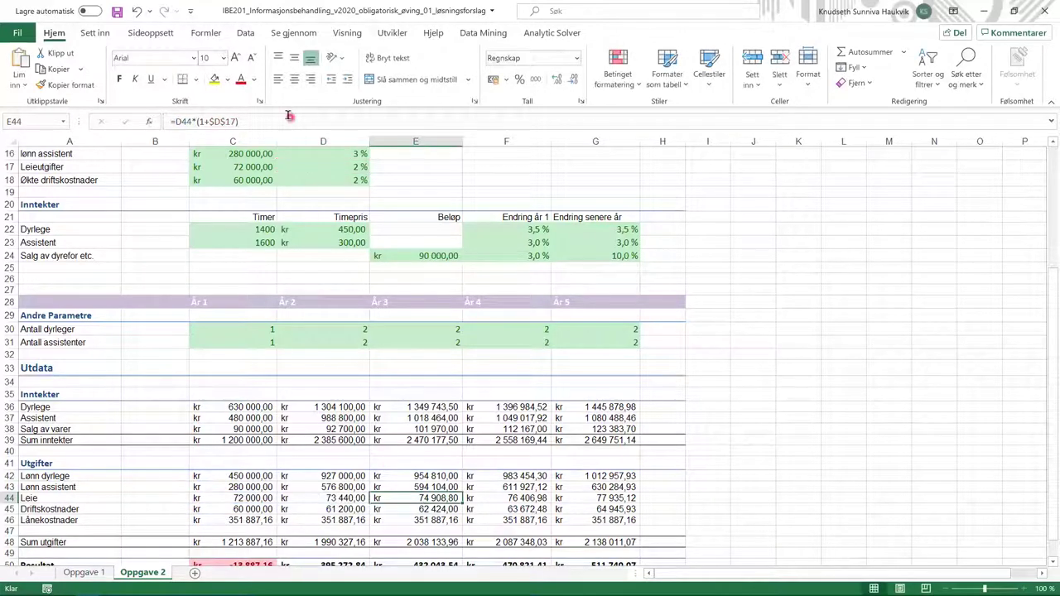
pyautogui.doubleClick(406, 501)
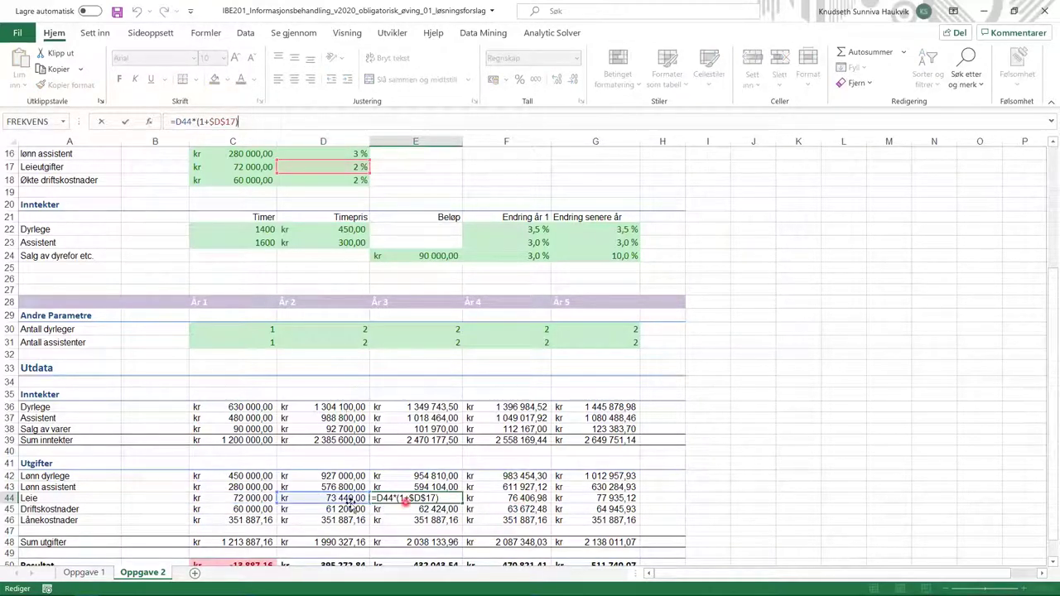
pyautogui.click(267, 509)
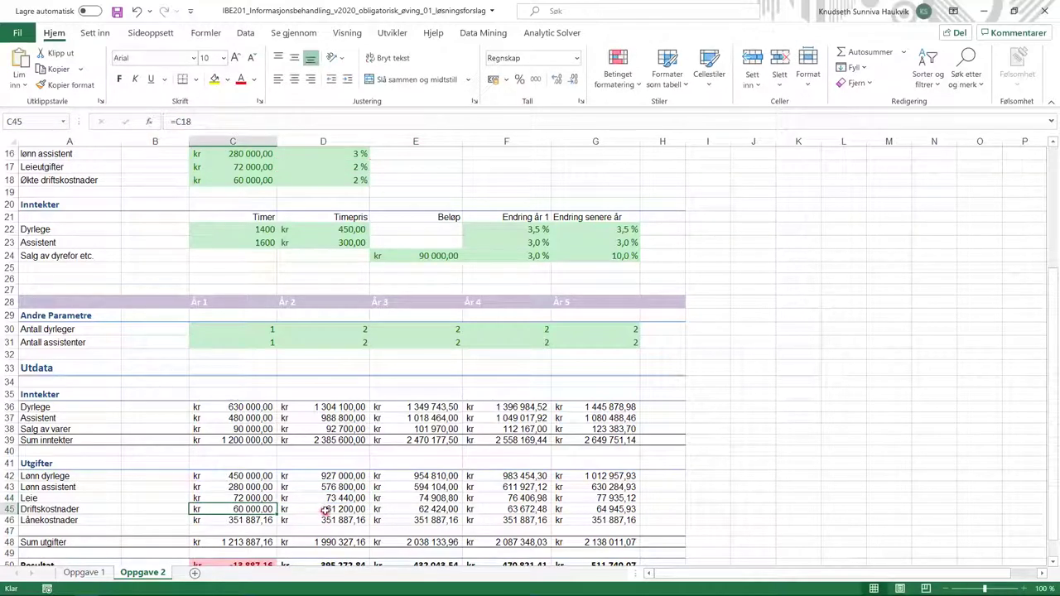
pyautogui.click(326, 511)
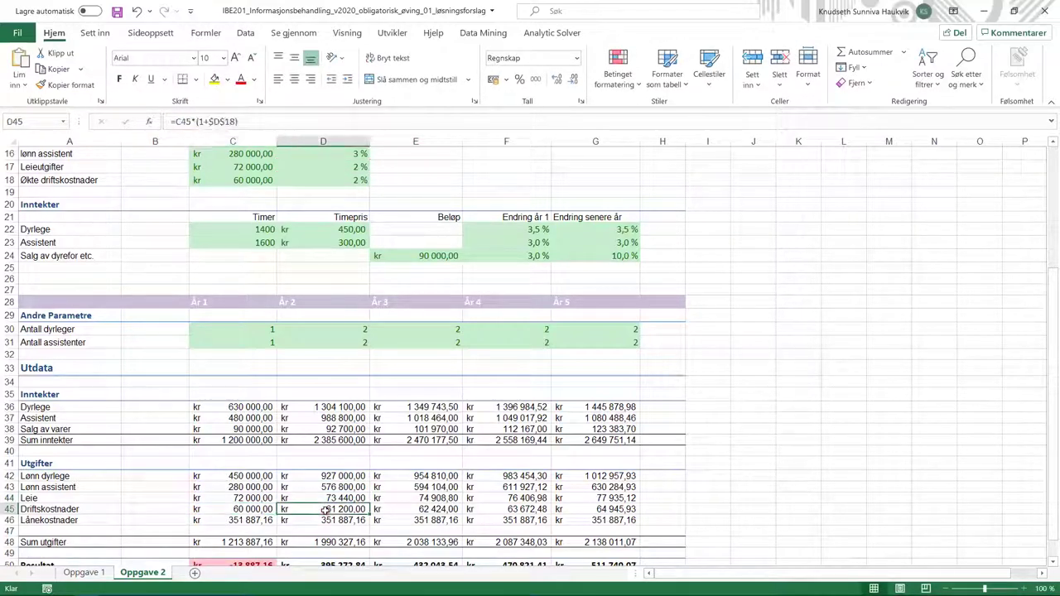
pyautogui.click(265, 128)
pyautogui.click(266, 123)
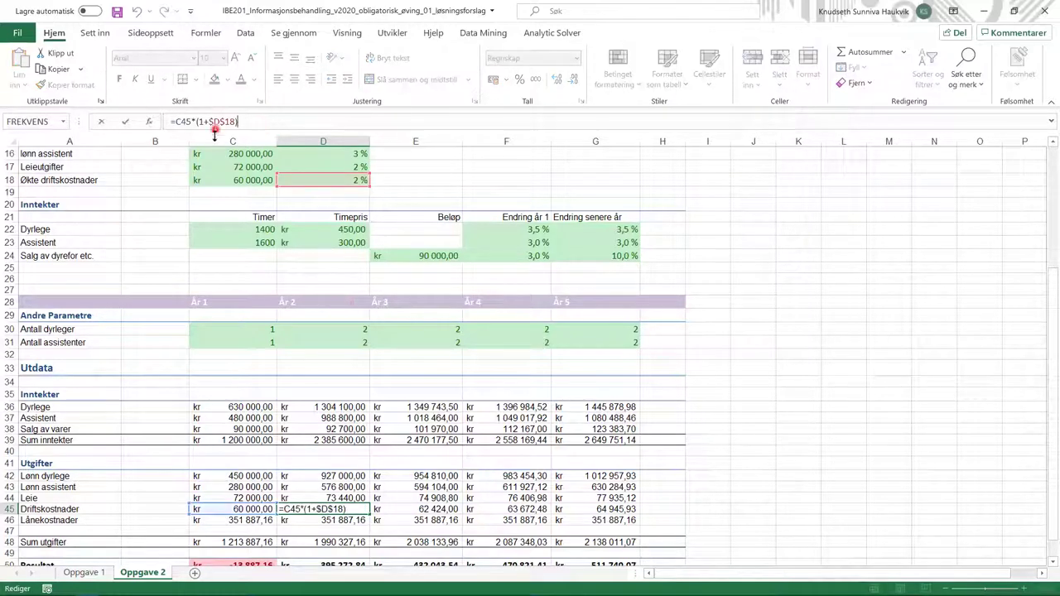
pyautogui.click(397, 511)
pyautogui.press('F2')
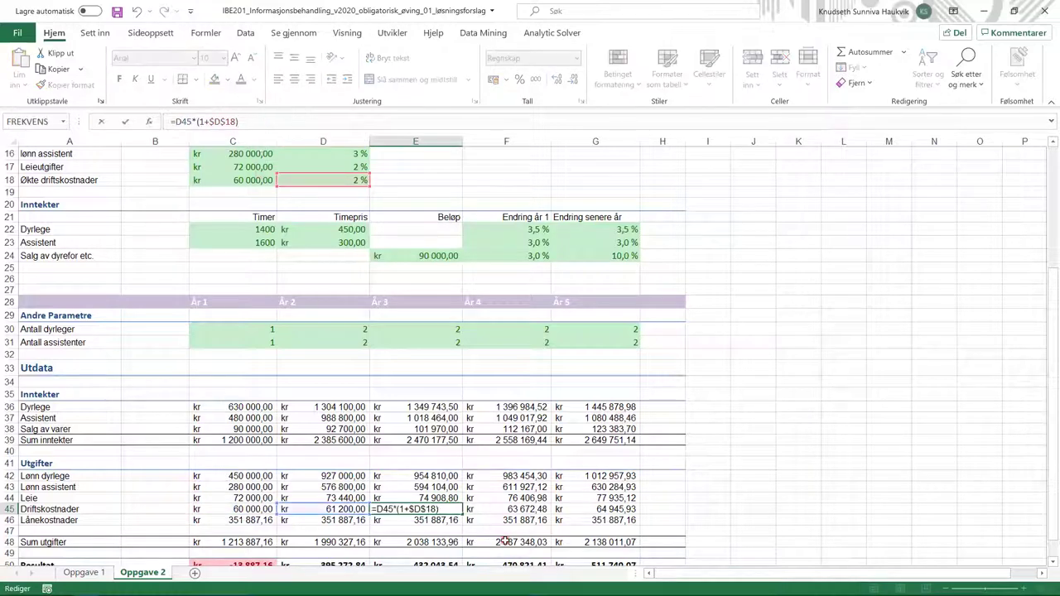
pyautogui.scroll(-2, 451, 411)
pyautogui.click(396, 524)
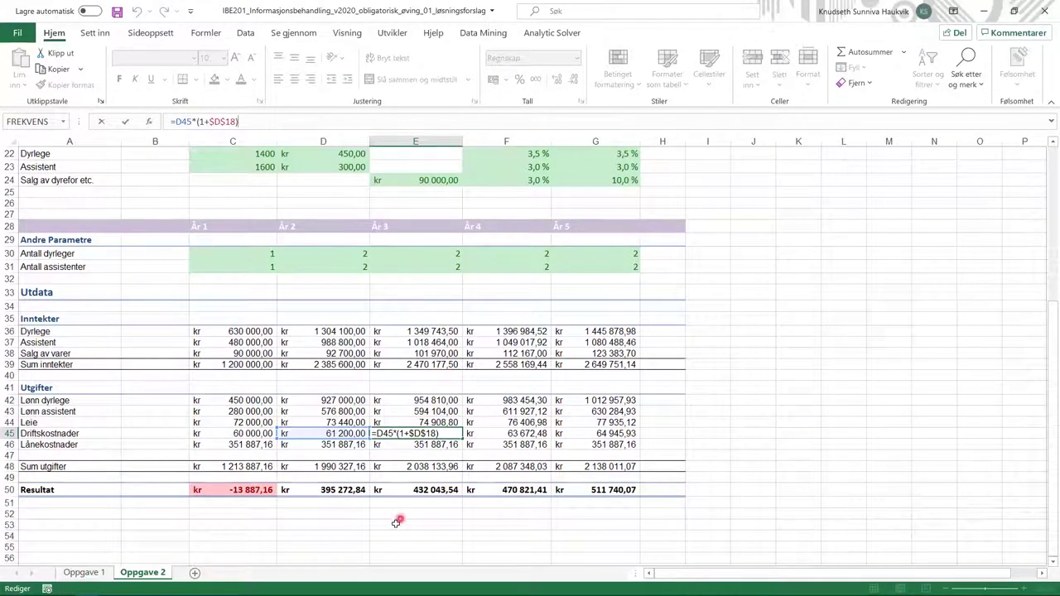
pyautogui.click(239, 467)
pyautogui.press('F2')
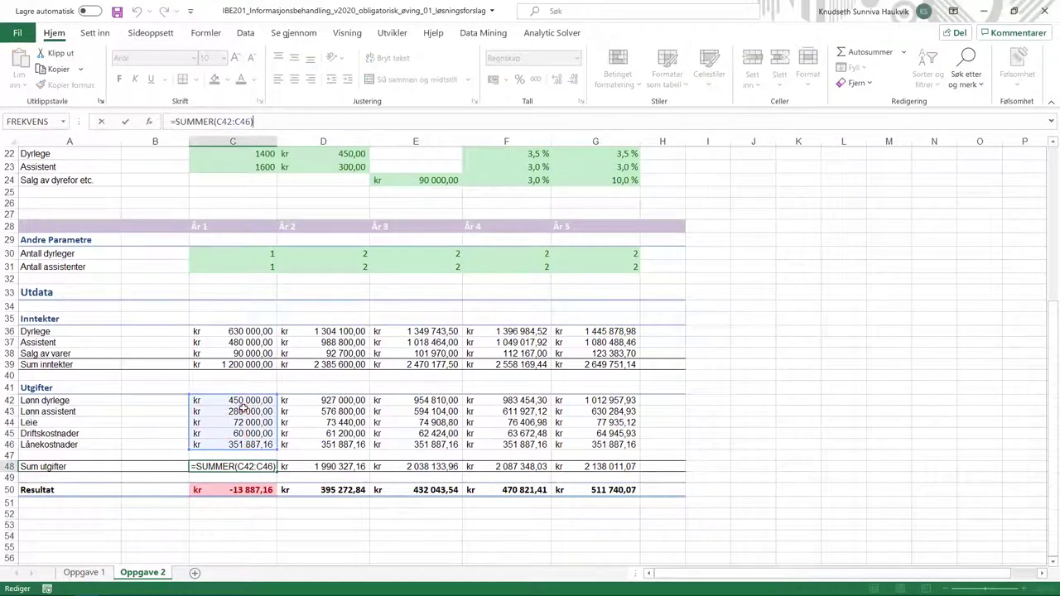
pyautogui.click(320, 470)
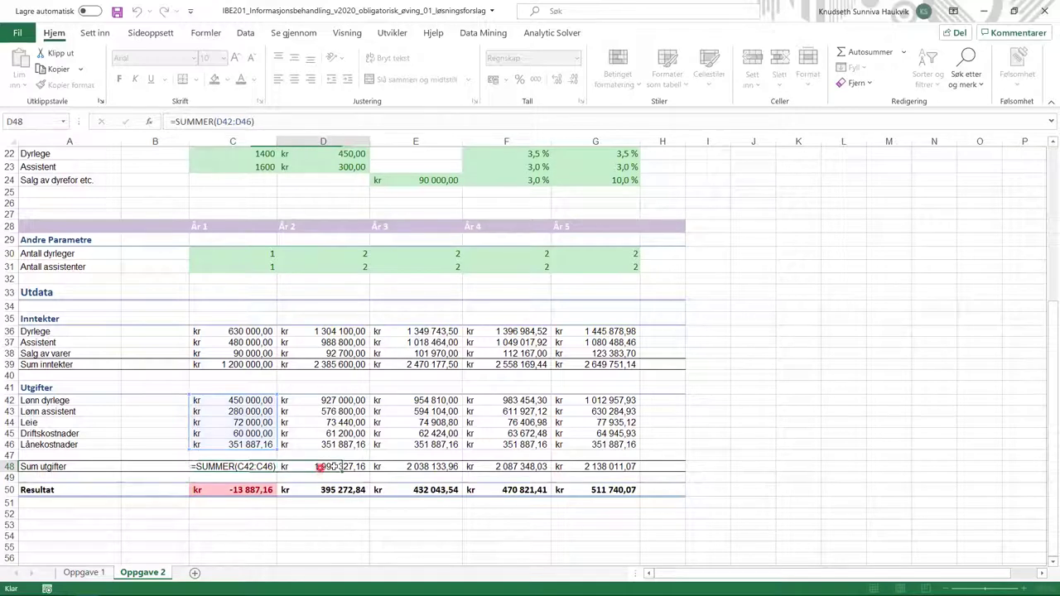
pyautogui.click(285, 120)
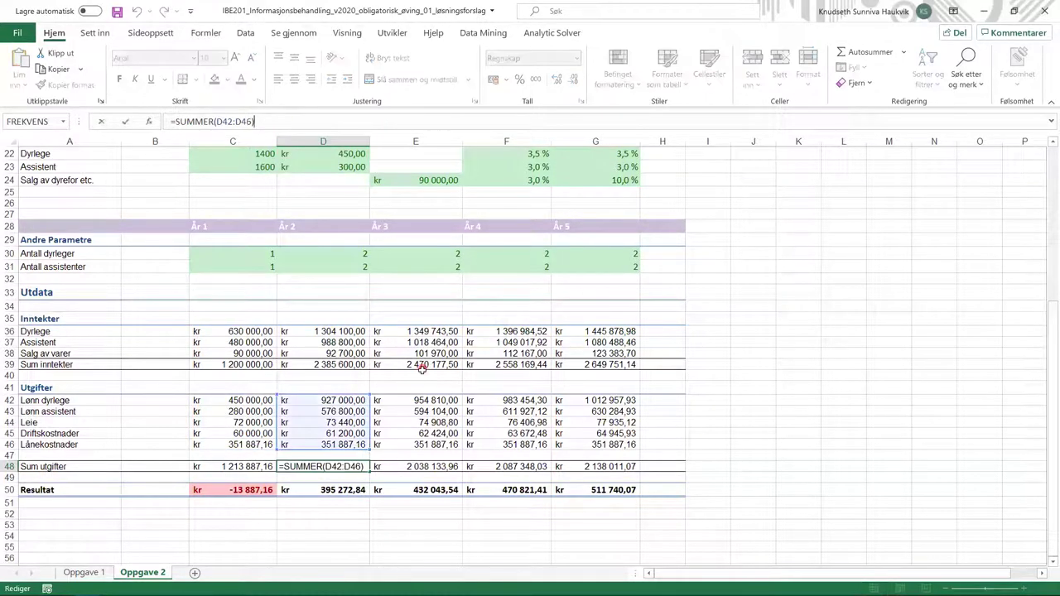
pyautogui.click(422, 468)
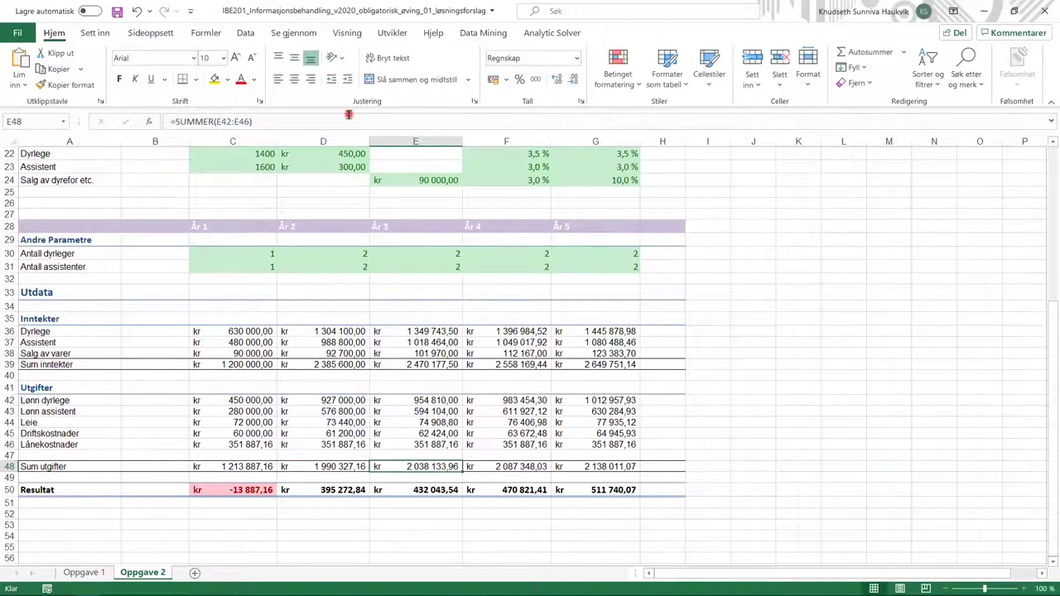
pyautogui.click(350, 121)
pyautogui.click(321, 516)
pyautogui.click(244, 491)
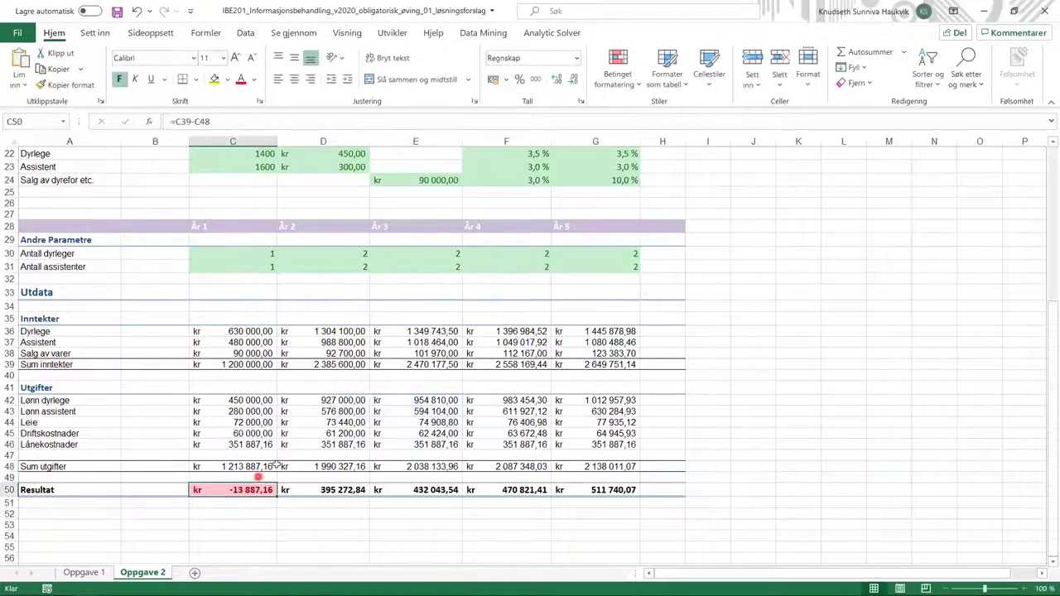
pyautogui.click(217, 127)
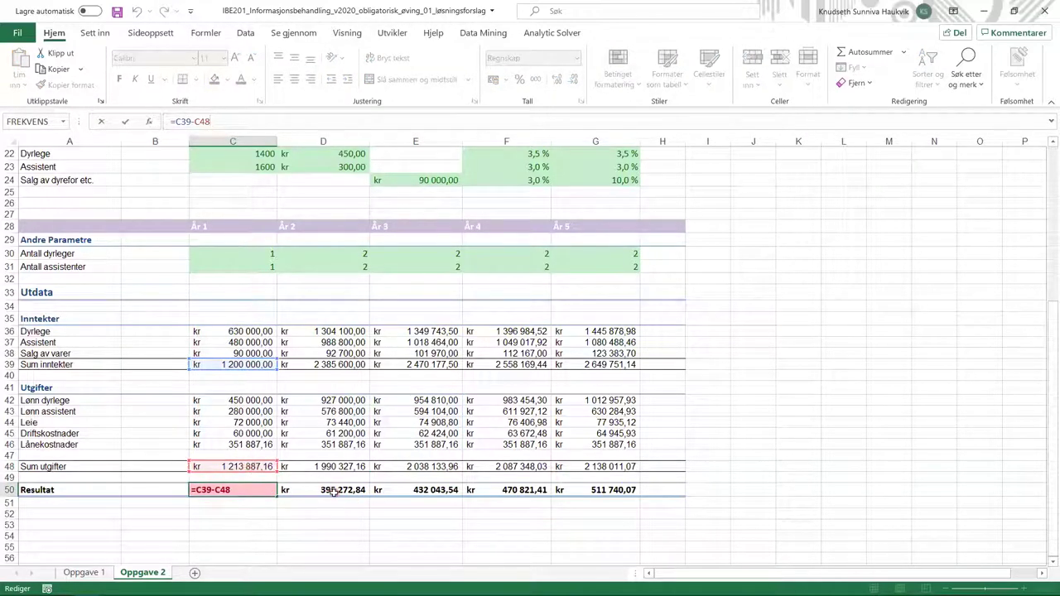
pyautogui.press('Tab')
pyautogui.press('Tab')
pyautogui.press('Tab')
pyautogui.press('Tab')
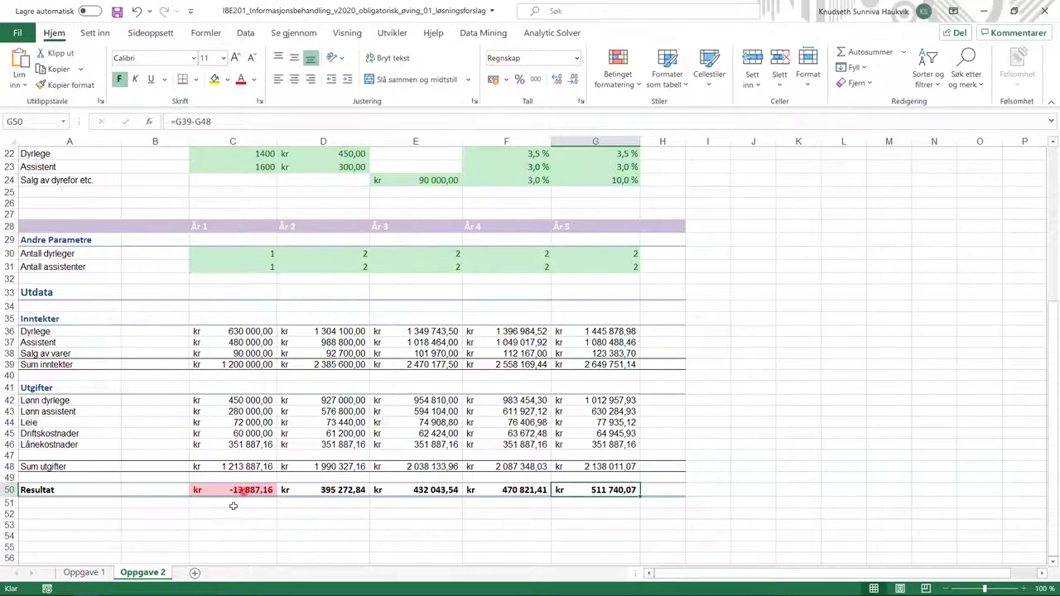
pyautogui.click(231, 491)
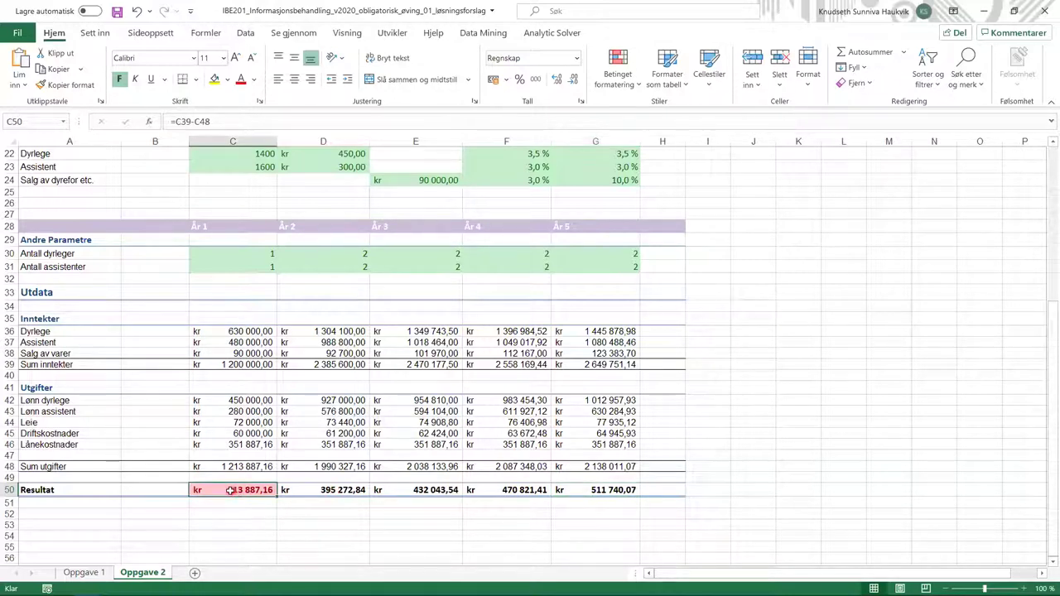
pyautogui.click(235, 121)
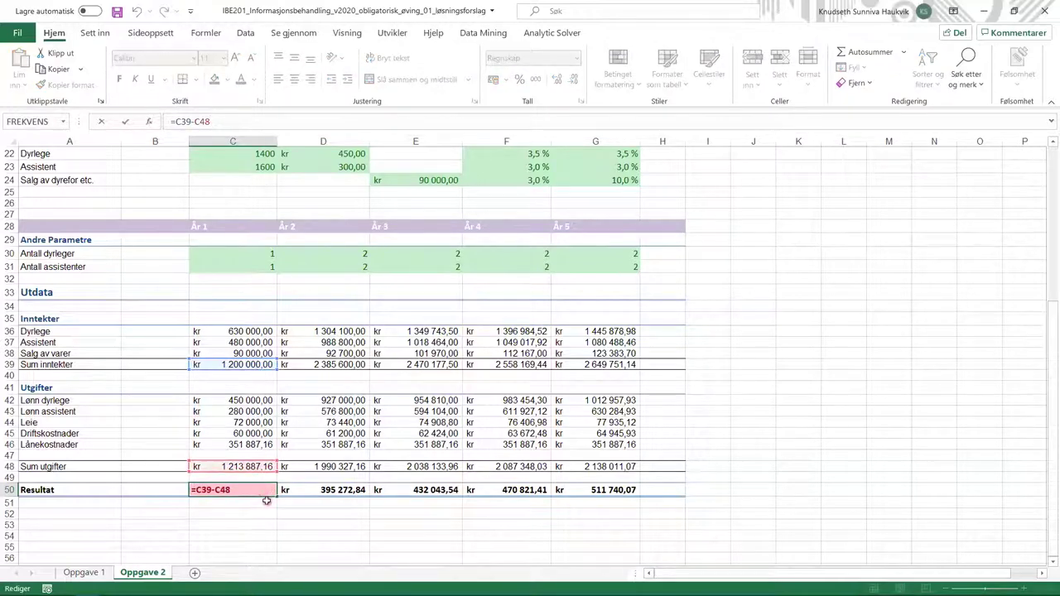
pyautogui.press('Return')
pyautogui.click(271, 488)
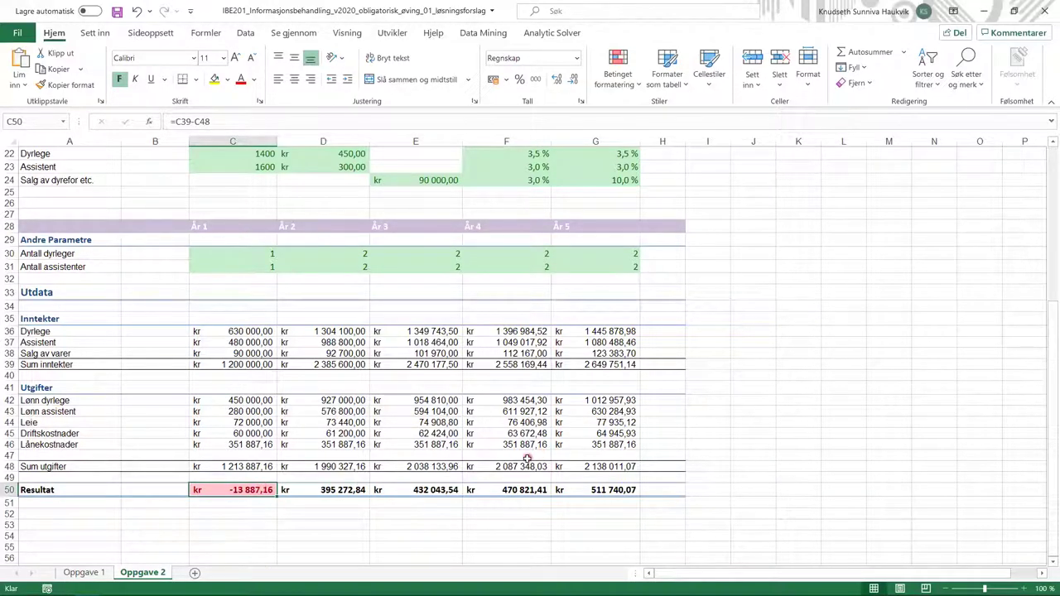
pyautogui.scroll(1, 528, 459)
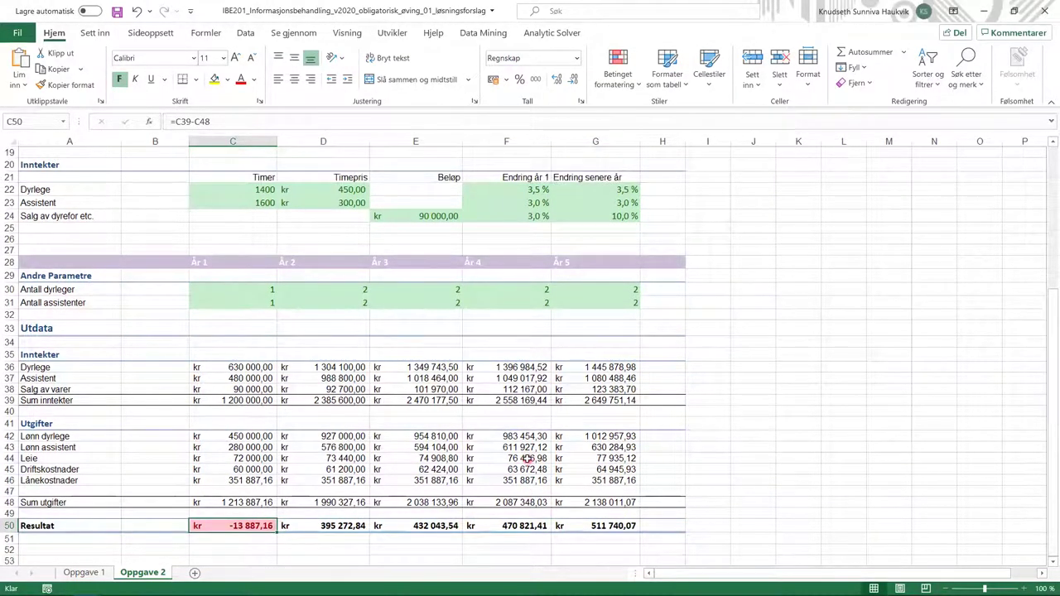
pyautogui.scroll(3, 528, 458)
pyautogui.scroll(2, 527, 458)
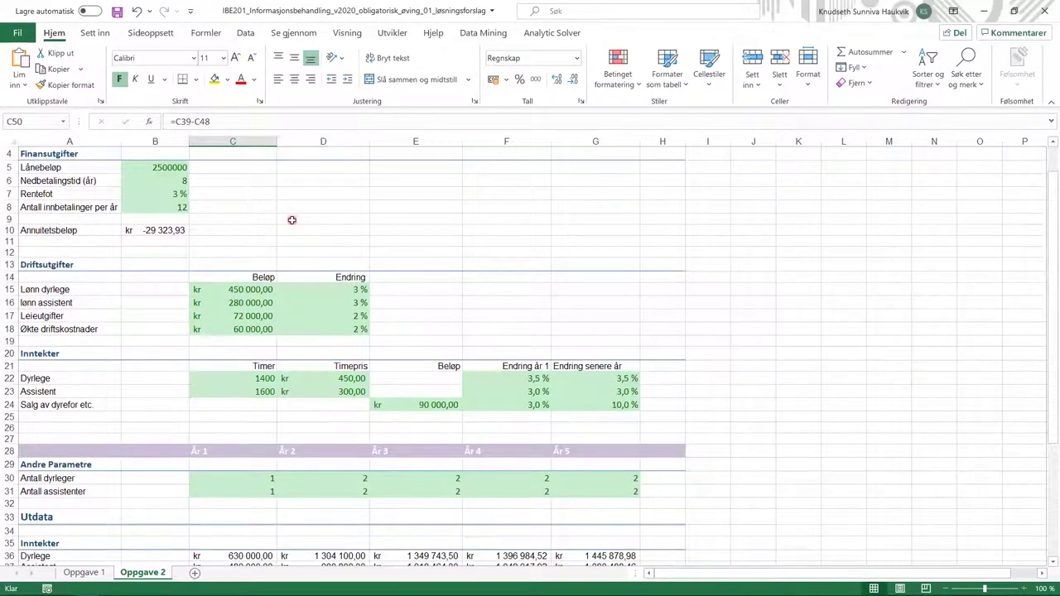
pyautogui.scroll(1, 292, 219)
pyautogui.scroll(-1, 291, 220)
pyautogui.scroll(-7, 292, 219)
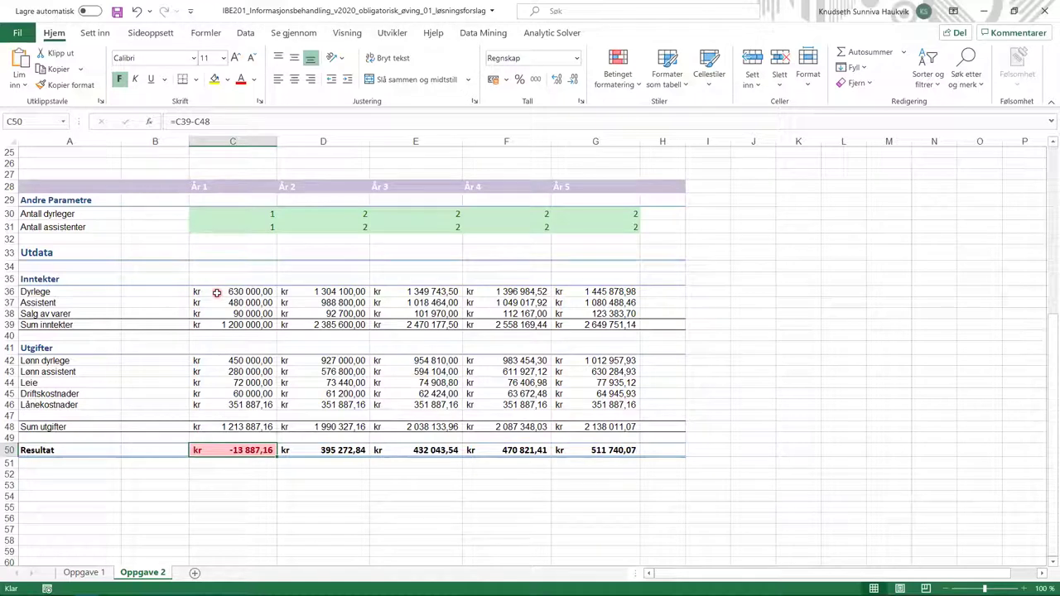
pyautogui.scroll(5, 705, 482)
pyautogui.scroll(2, 637, 486)
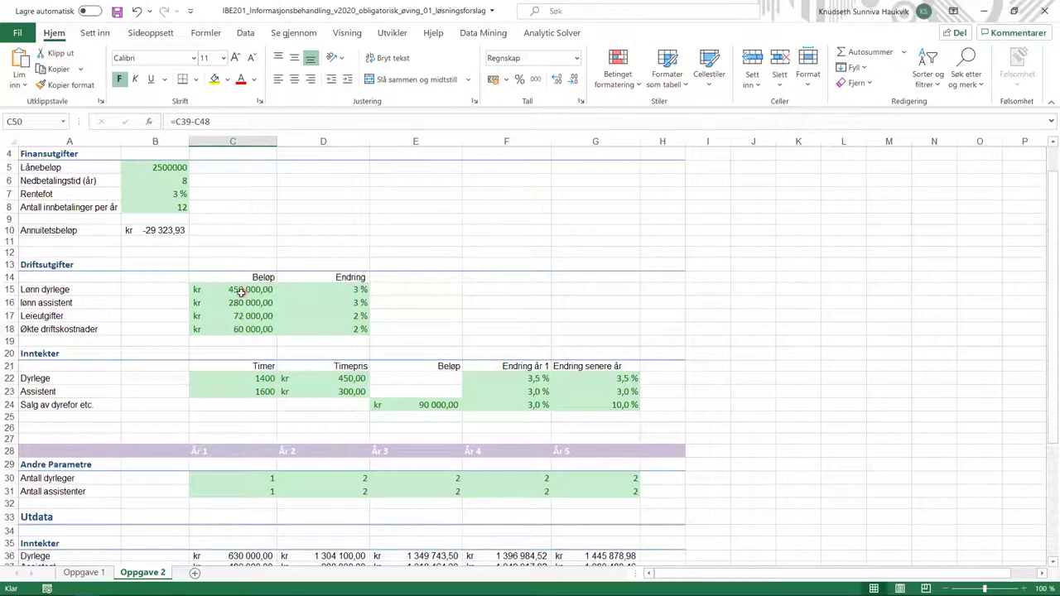
# - Clear the Låst option in Formater celler for the Driftsutgifter inputs C15:D18
pyautogui.moveTo(242, 291); pyautogui.dragTo(319, 328)
pyautogui.rightClick(316, 301)
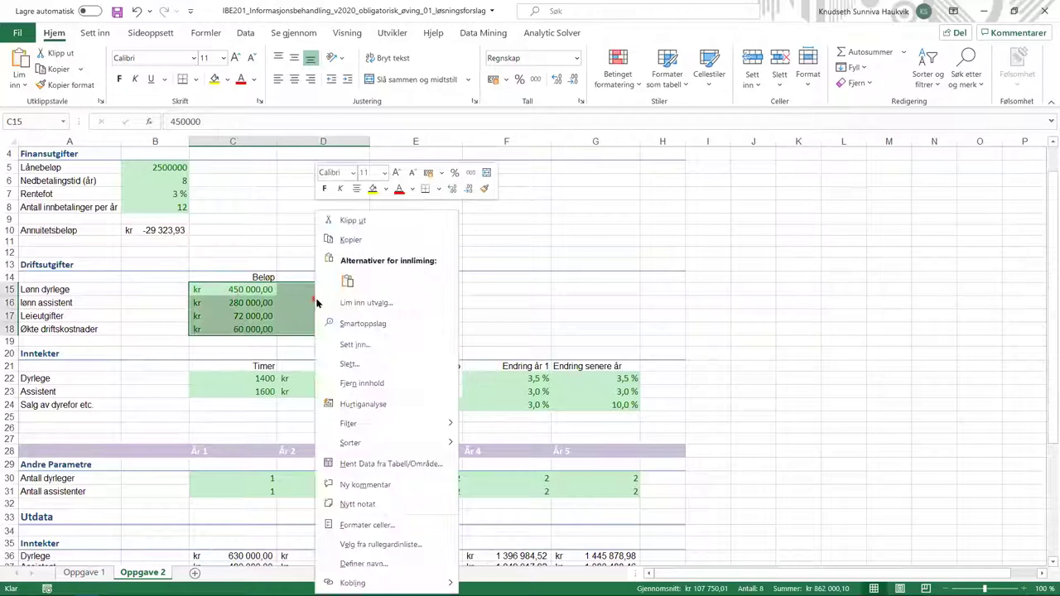
pyautogui.click(372, 522)
pyautogui.click(203, 301)
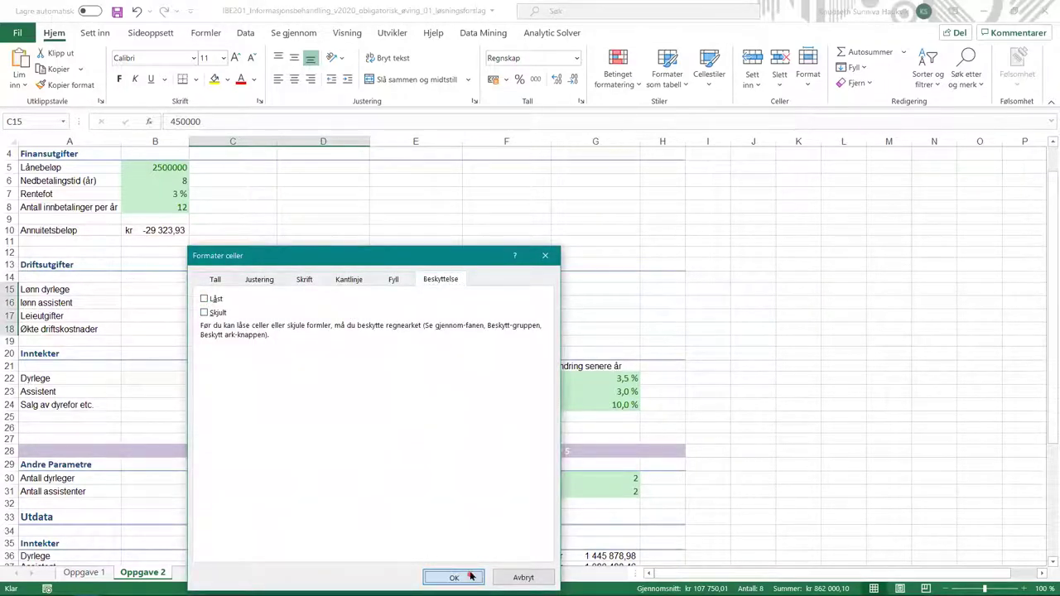
pyautogui.click(440, 576)
pyautogui.click(435, 289)
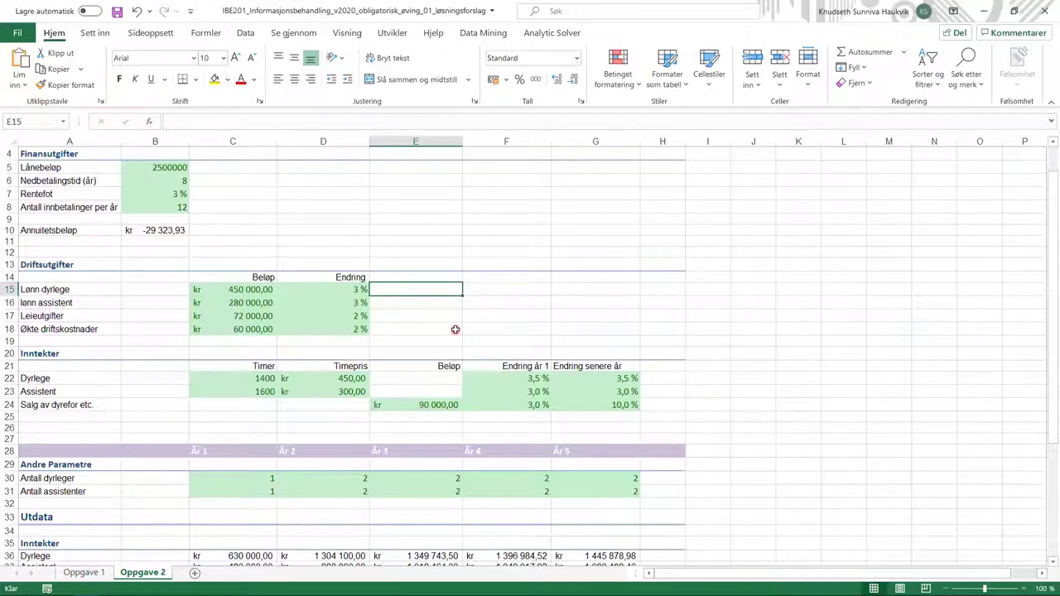
pyautogui.scroll(-5, 455, 330)
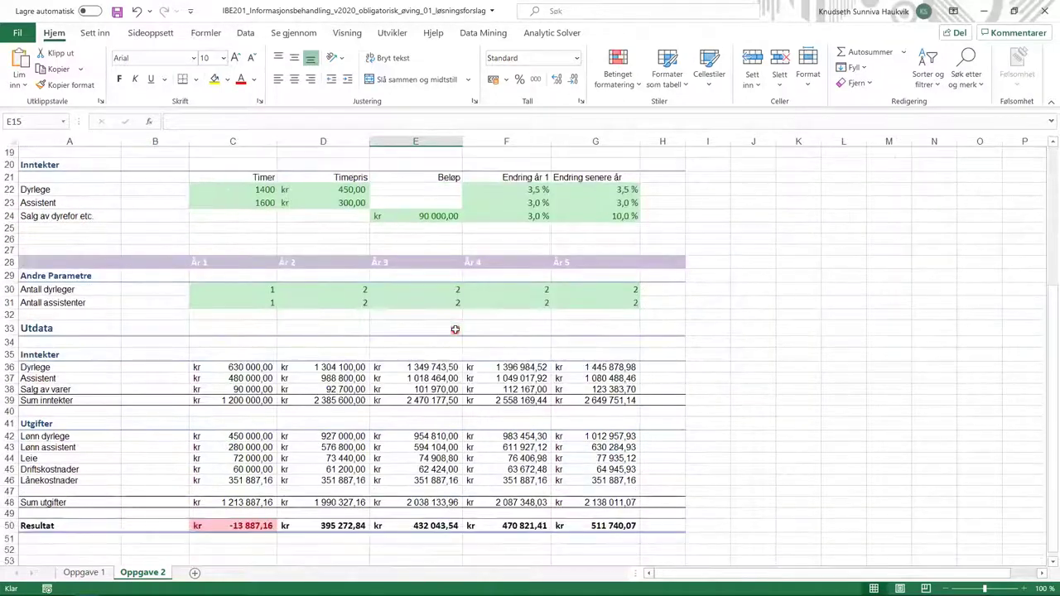